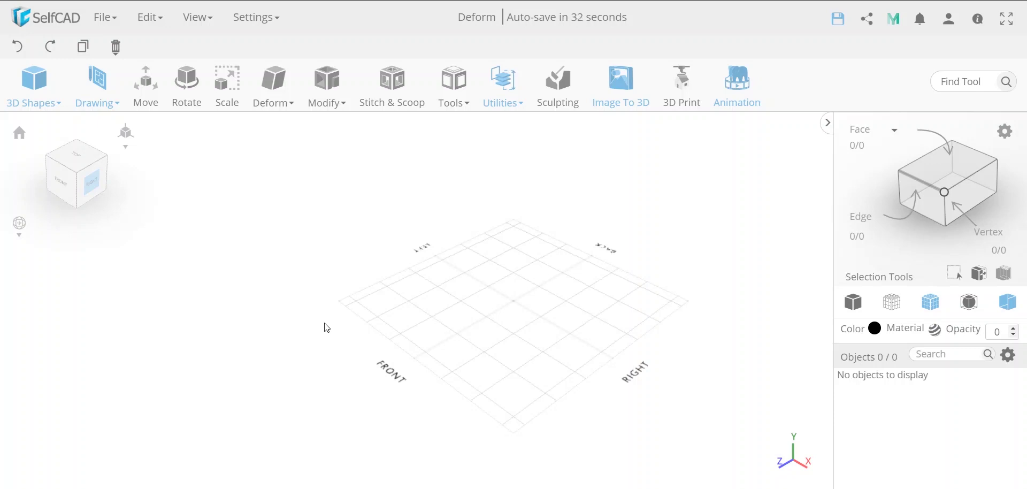
Open the Deform project from the saved projects page
click(262, 94)
click(105, 17)
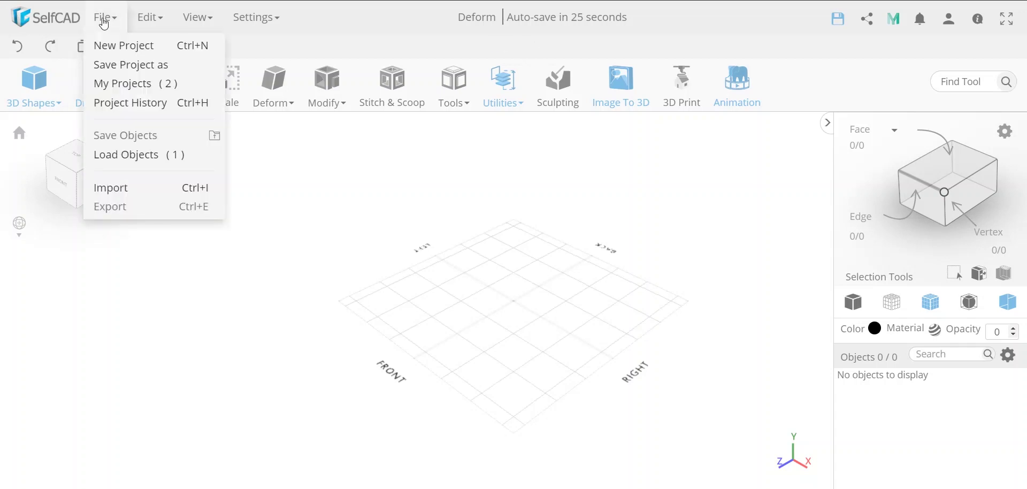
click(118, 85)
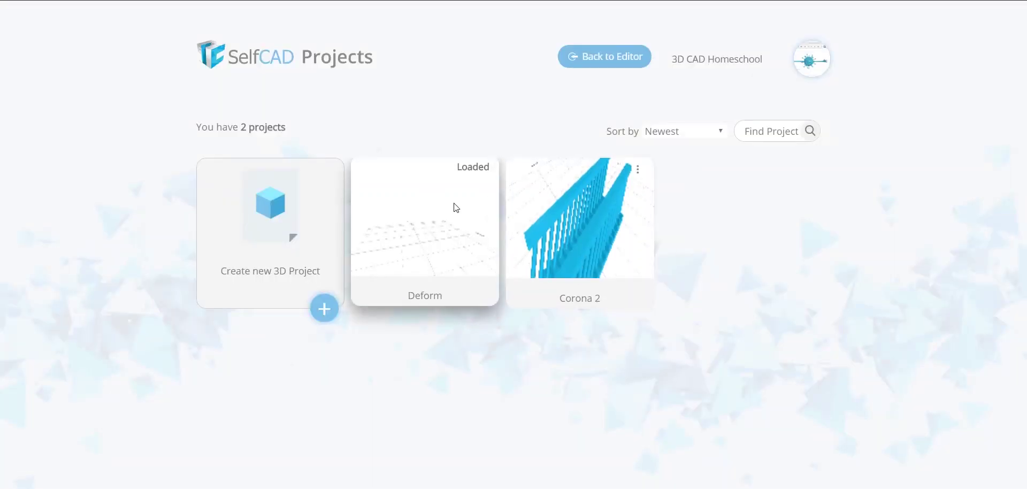
click(436, 240)
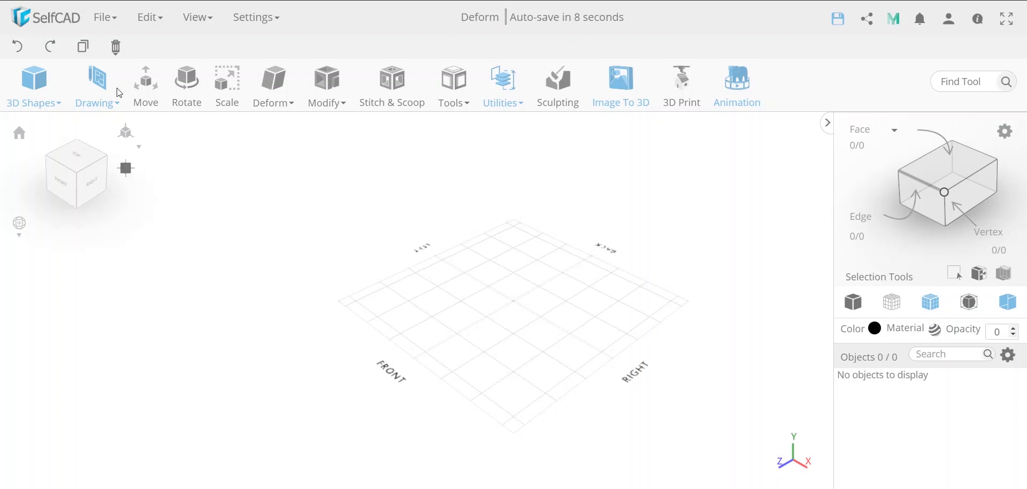
mouse_move(103, 22)
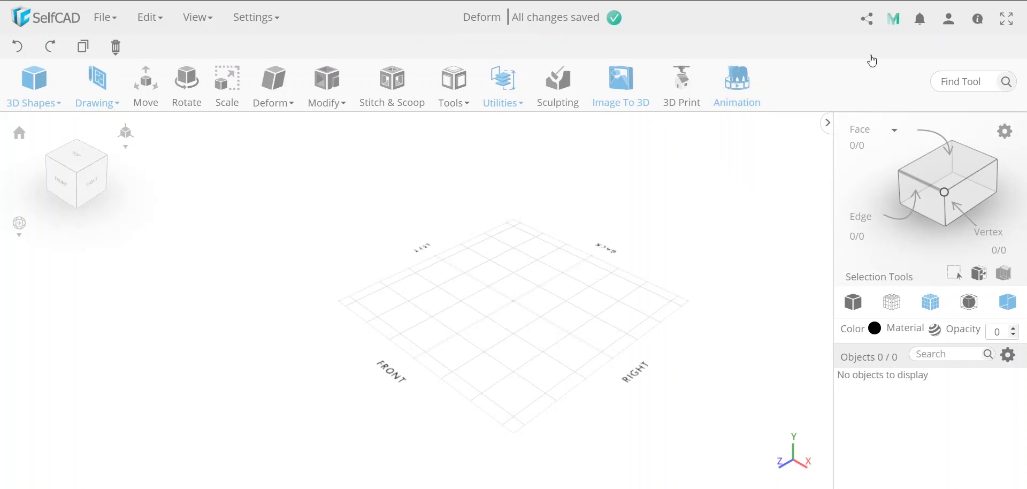
Disconnect the linked MyMiniFactory account and reconnect it, allowing SelfCAD to act on its behalf
click(897, 26)
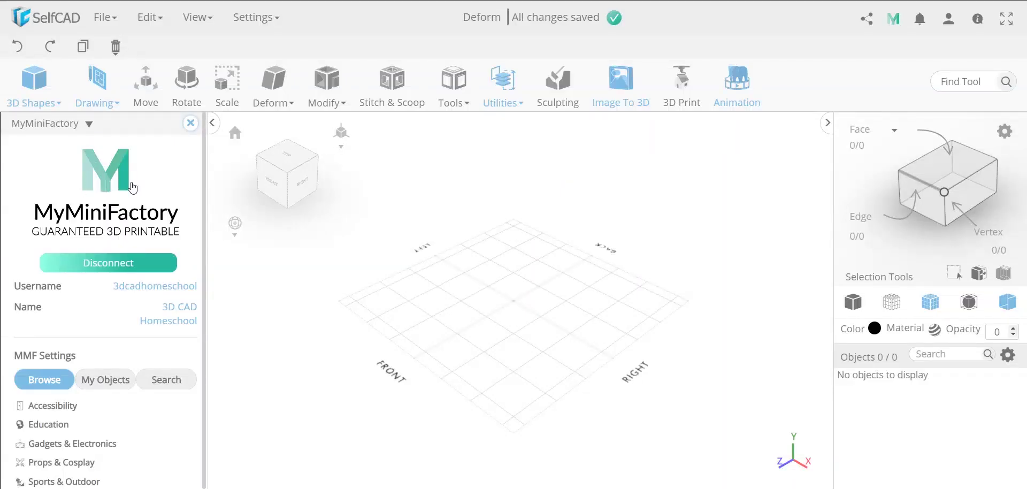
click(114, 266)
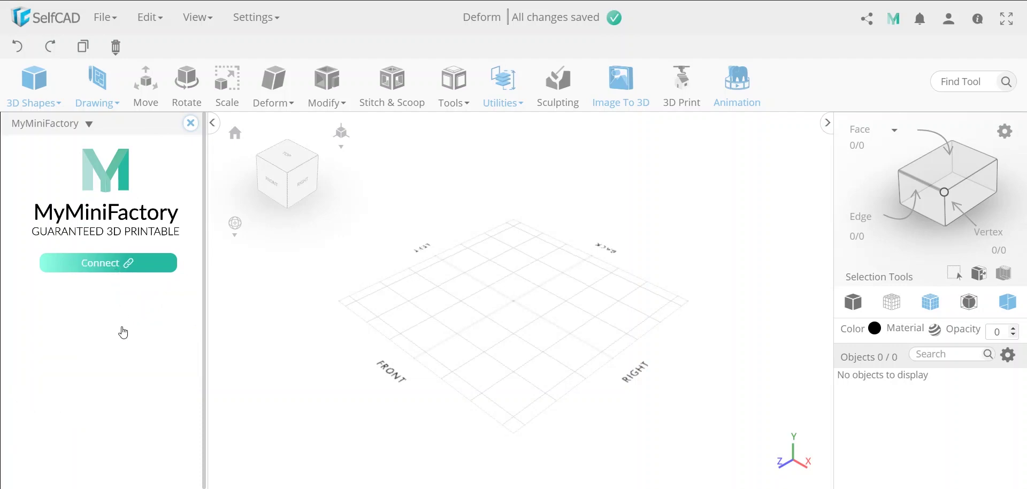
click(123, 263)
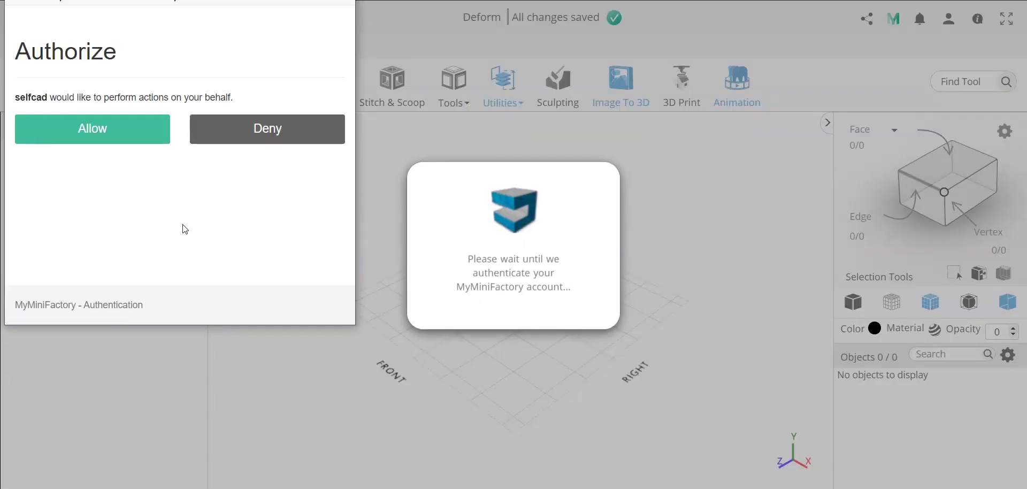
click(123, 139)
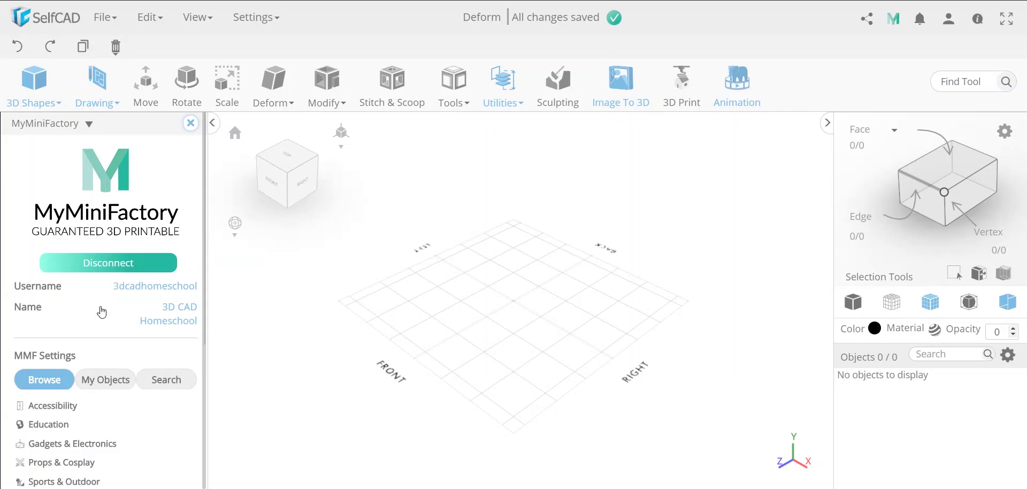
Look through the MyMiniFactory browse categories and search its library for "selfcad"
scroll(101, 312, down, 3)
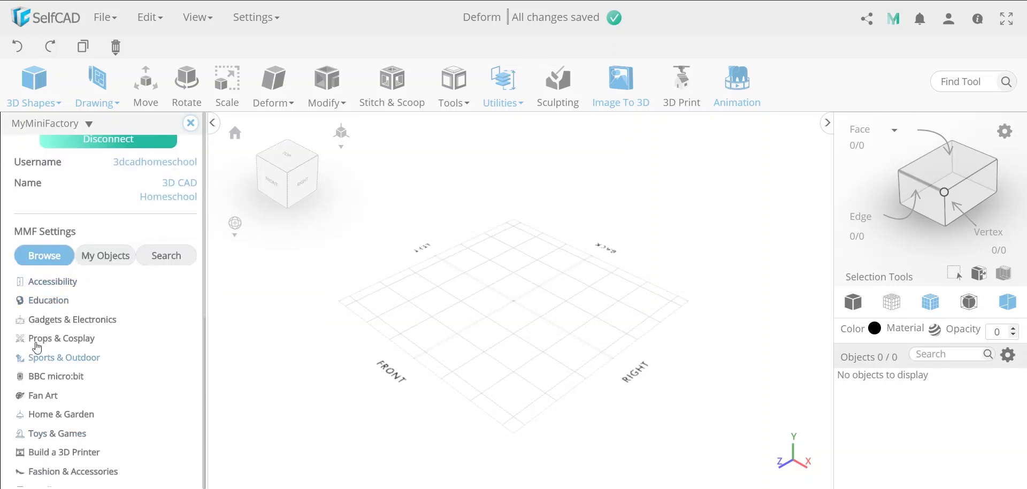
scroll(94, 428, down, 1)
scroll(95, 427, up, 3)
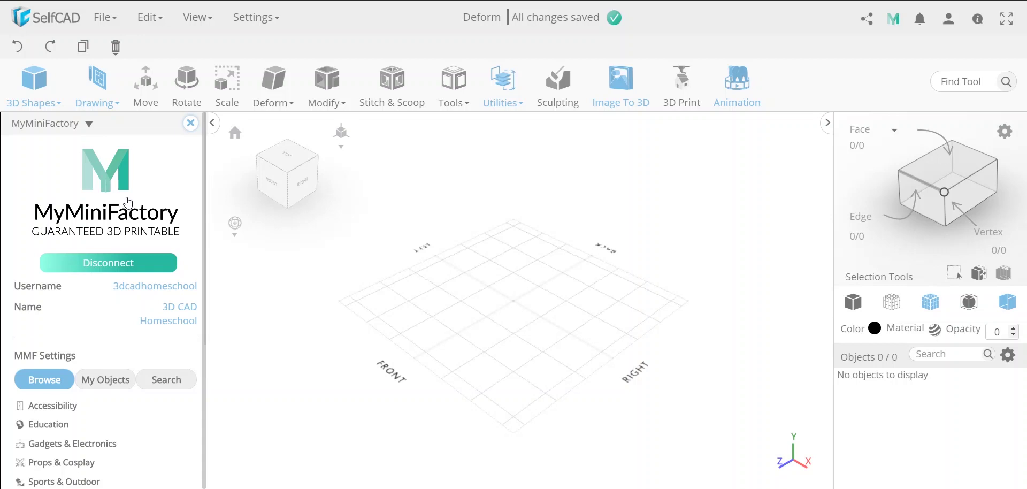
click(166, 379)
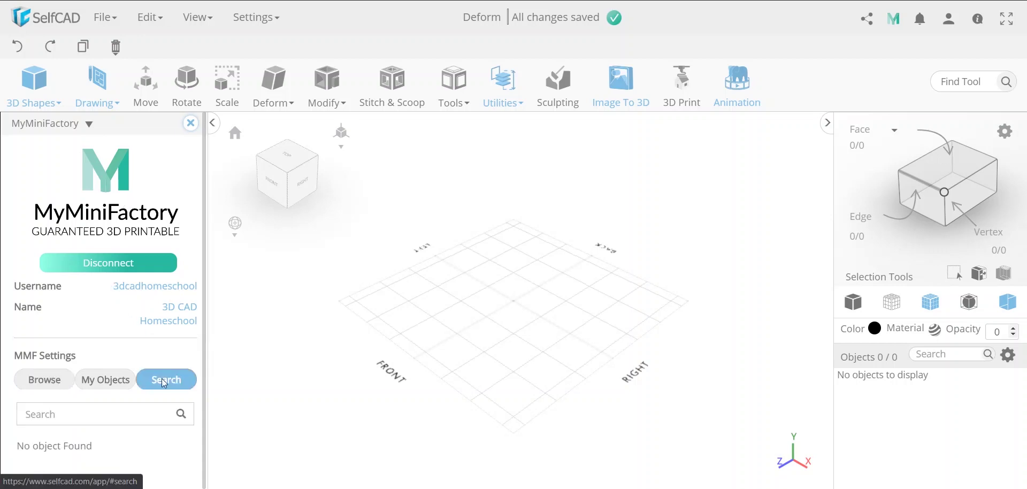
click(118, 404)
text(selfcad)
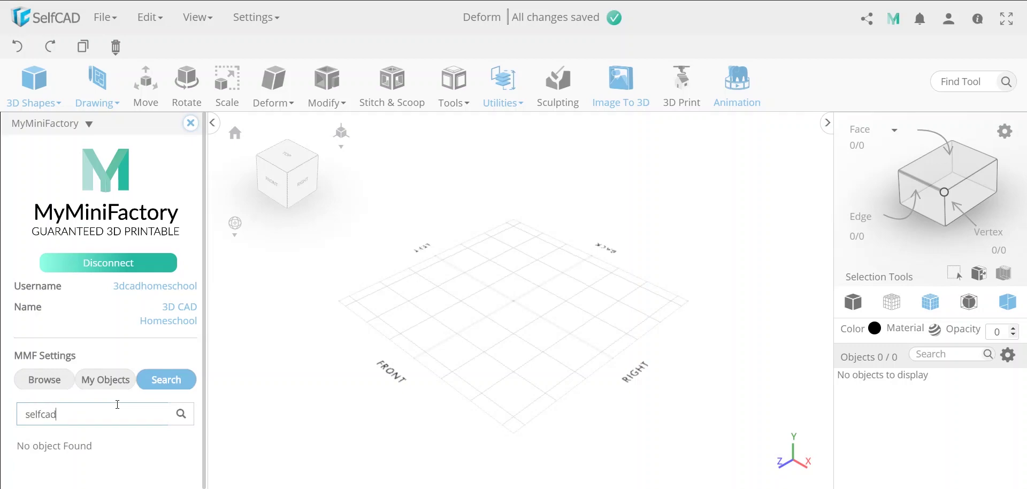
key(Return)
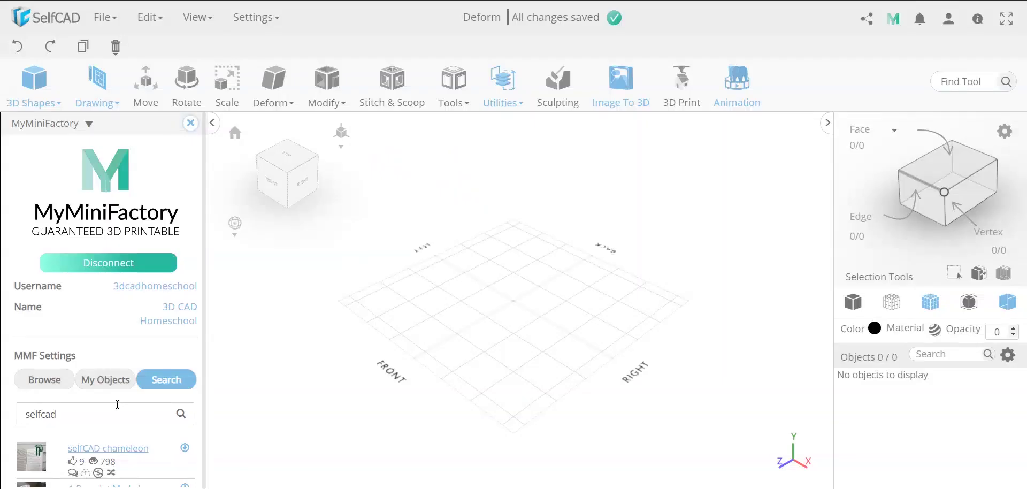
Examine the models listed for the selfcad search, including the additional objects loaded further down
scroll(117, 404, down, 7)
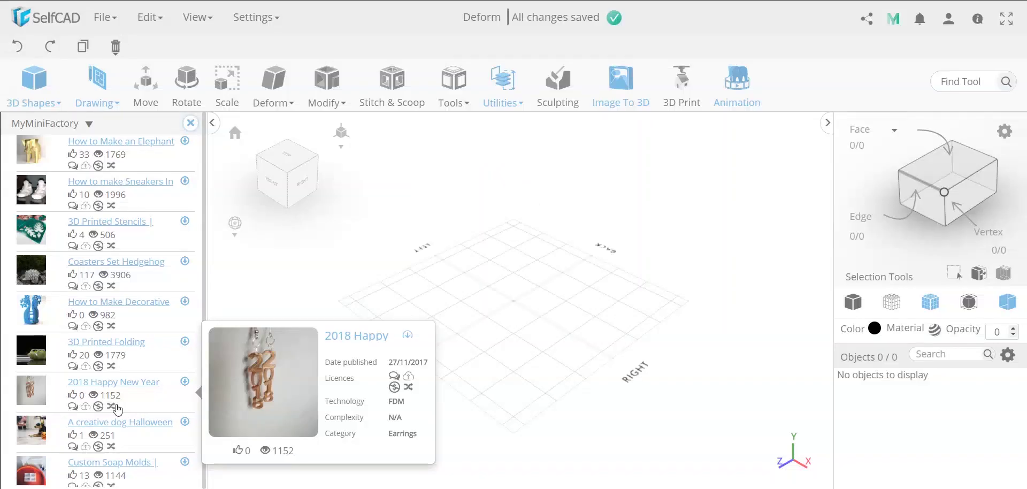
scroll(118, 406, down, 3)
scroll(118, 408, down, 5)
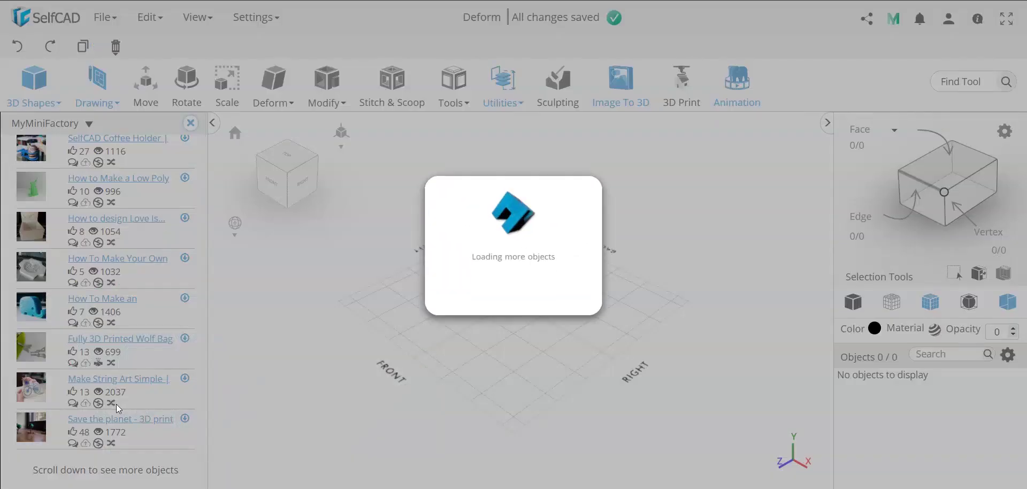
scroll(117, 404, down, 6)
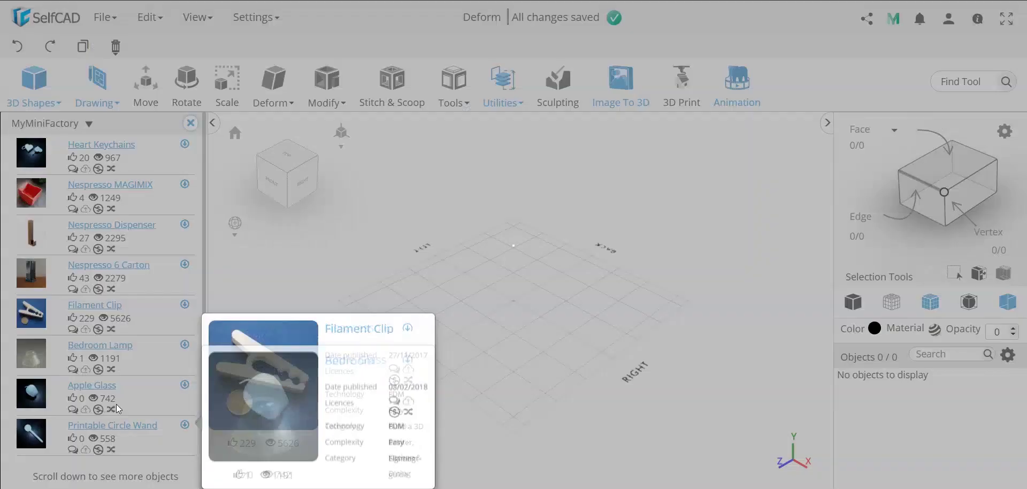
scroll(117, 407, up, 3)
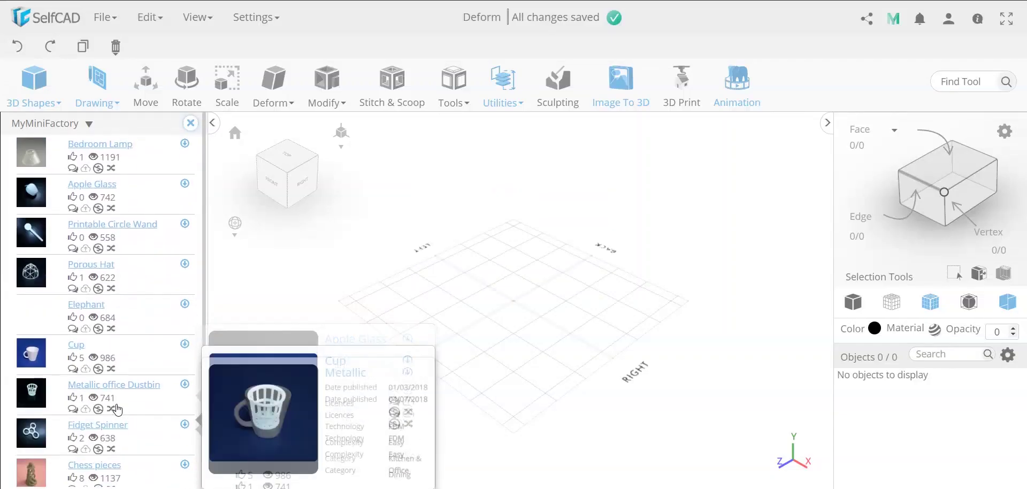
scroll(118, 408, up, 10)
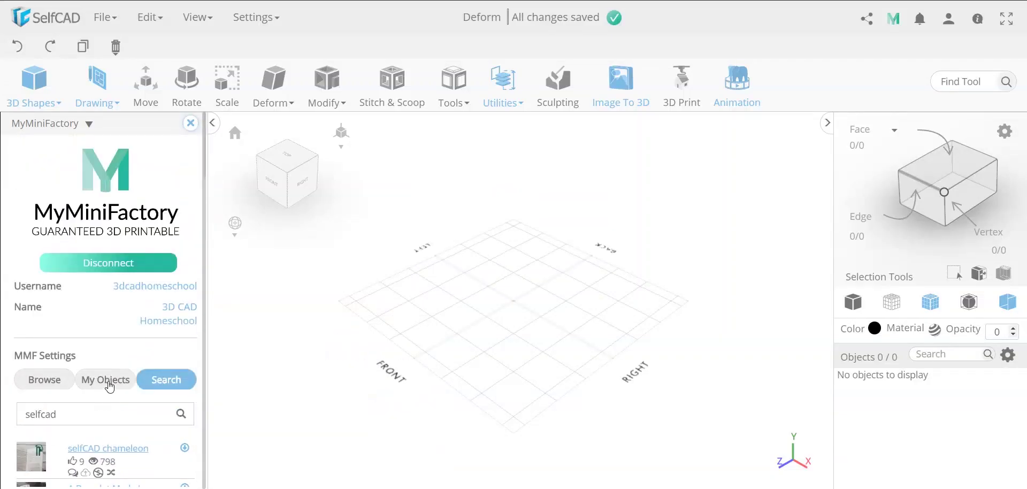
Load the Shirt model from the account's uploaded MyMiniFactory objects and show it in solid view
click(107, 382)
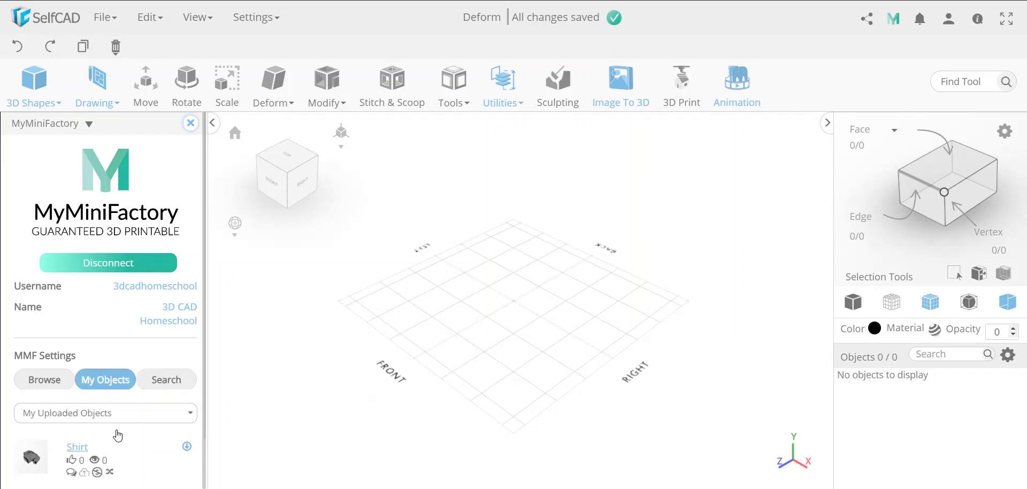
scroll(118, 435, down, 1)
mouse_move(119, 429)
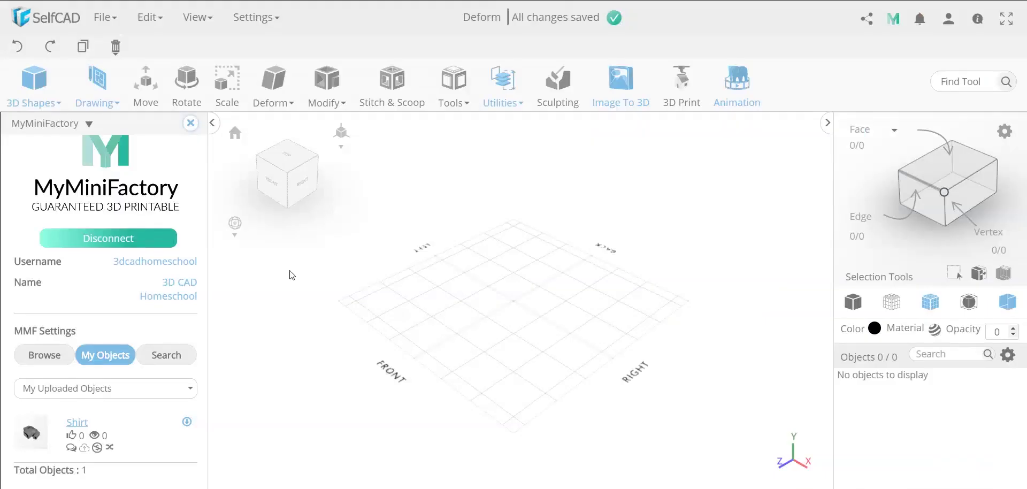
mouse_move(188, 426)
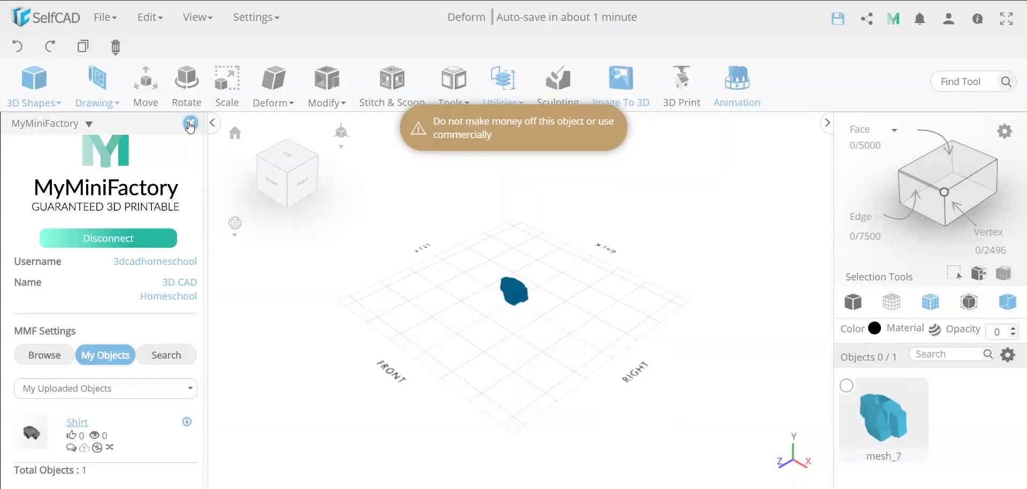
click(191, 123)
scroll(513, 294, up, 5)
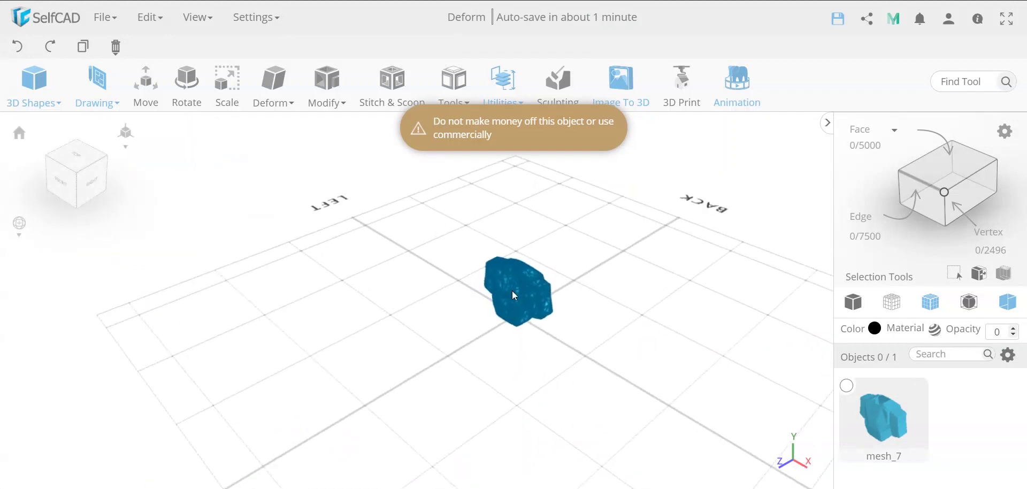
click(851, 312)
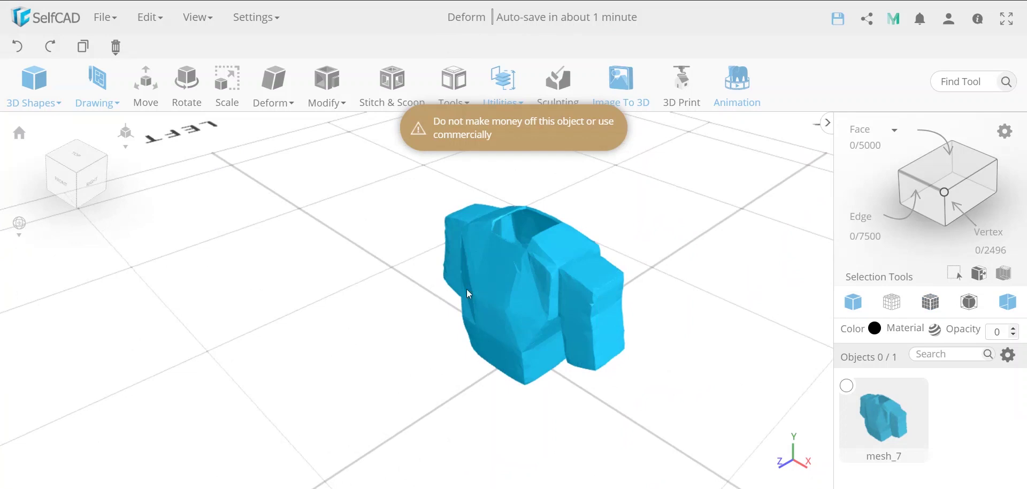
Scale the shirt mesh with Keep Proportion enabled, setting its X dimension to 200
click(519, 291)
click(224, 89)
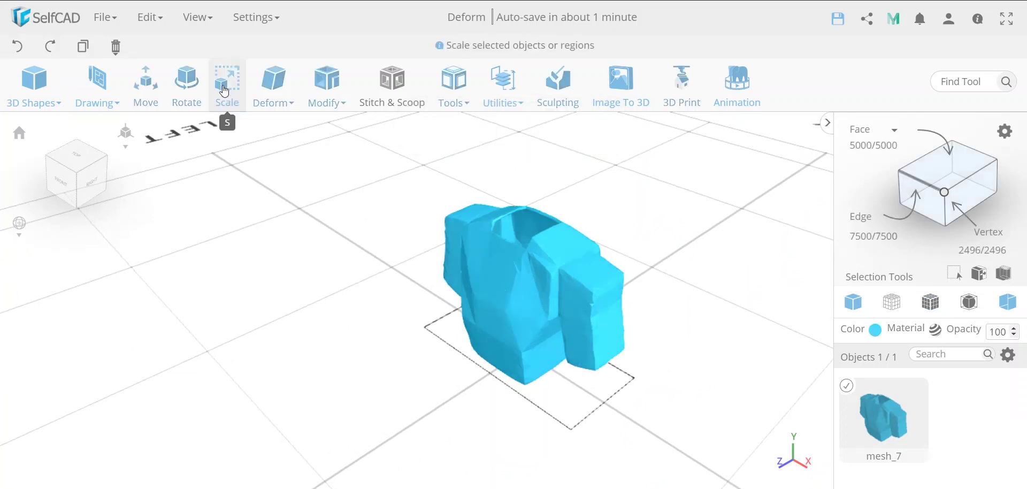
click(225, 90)
click(109, 216)
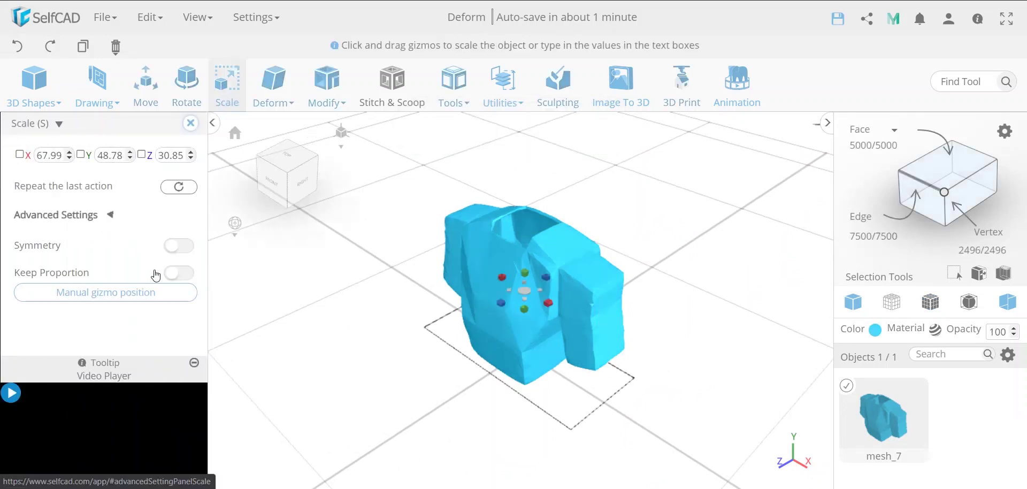
click(187, 274)
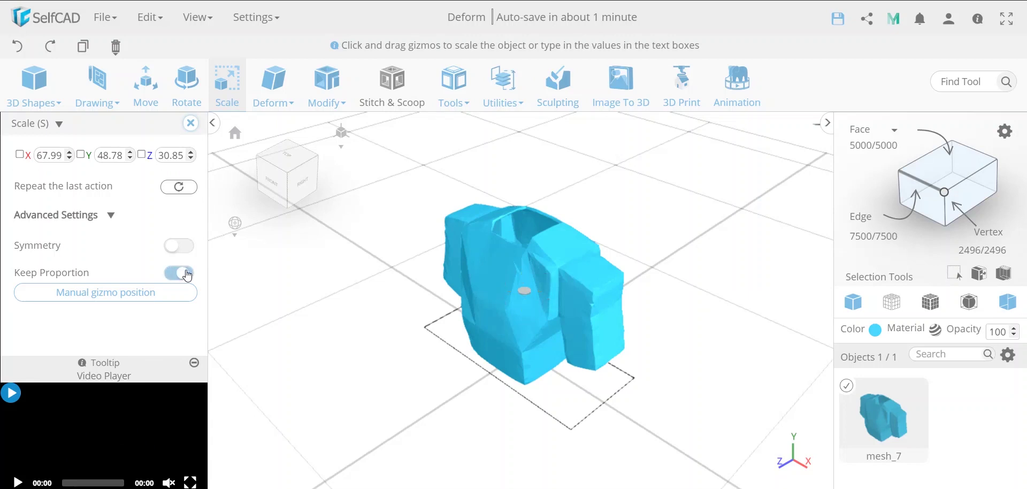
double_click(52, 156)
text(200)
key(Return)
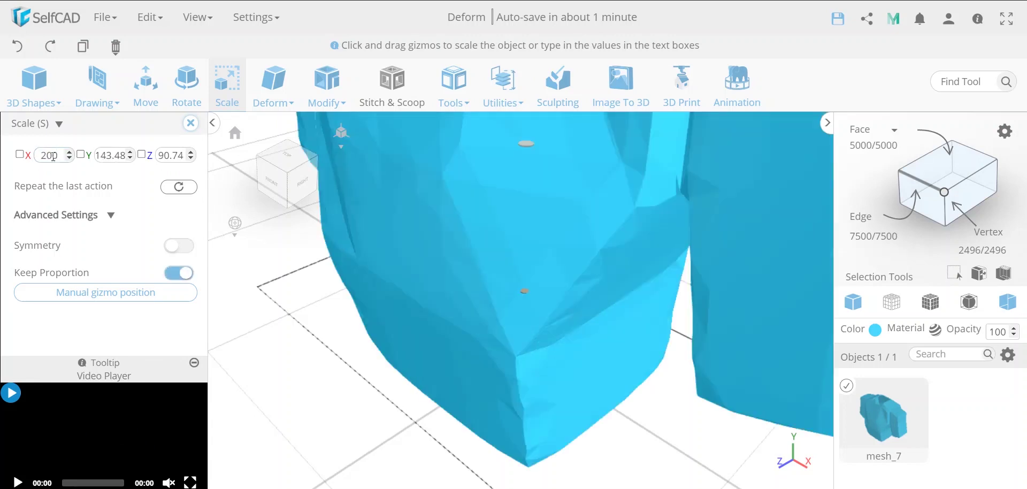
click(189, 123)
Start the Skew deformation on the selected shirt mesh with its front in view
scroll(476, 227, down, 5)
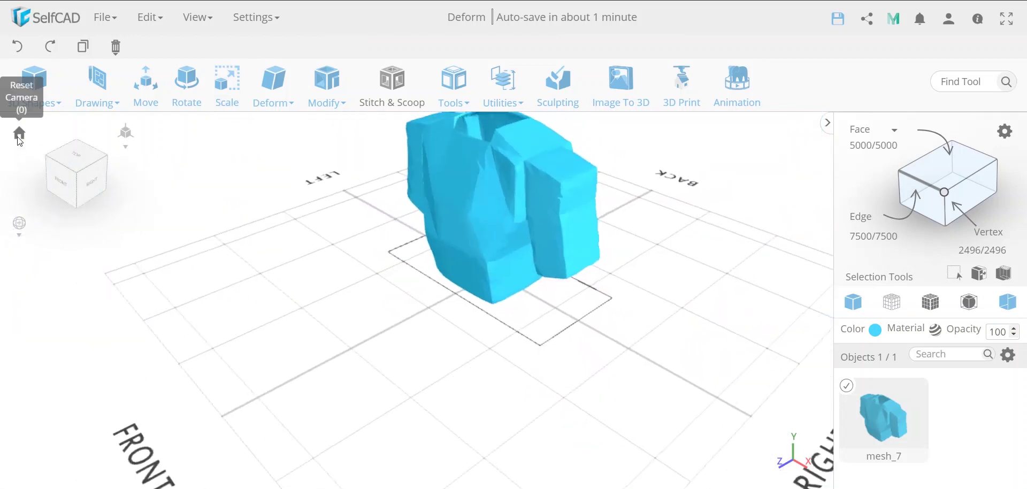
click(19, 133)
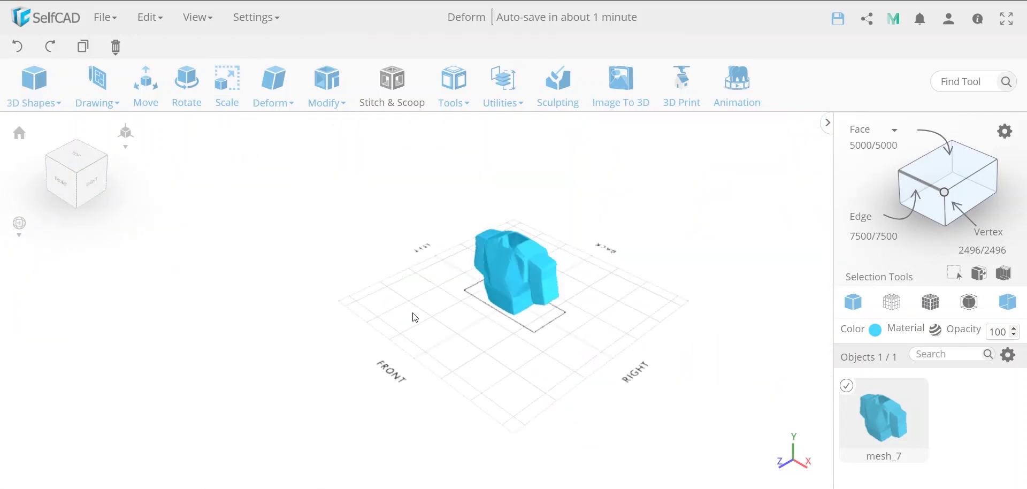
drag(504, 251, 519, 265)
scroll(518, 263, up, 5)
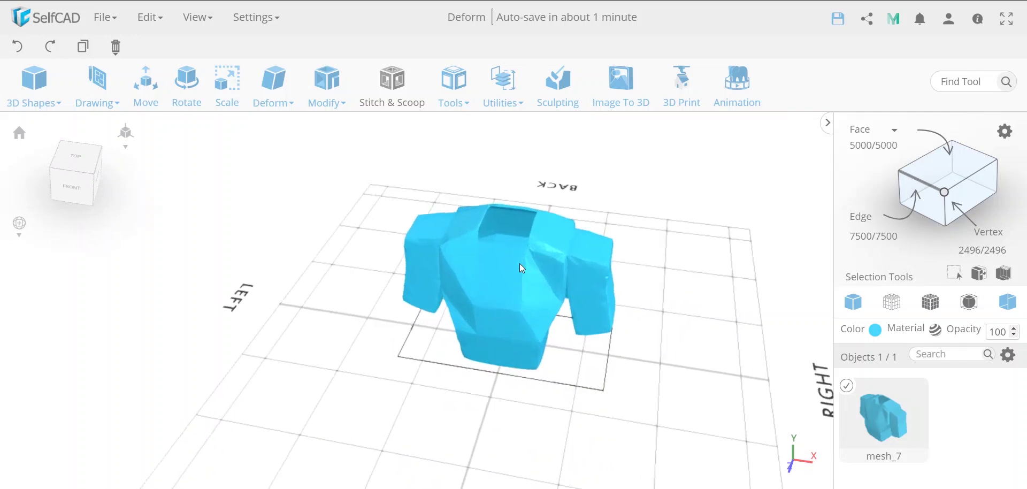
click(273, 91)
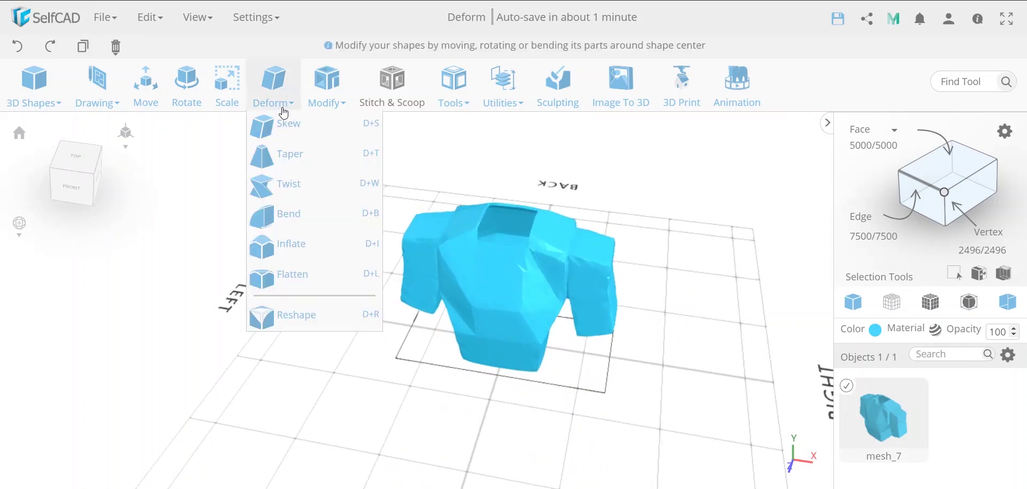
click(298, 126)
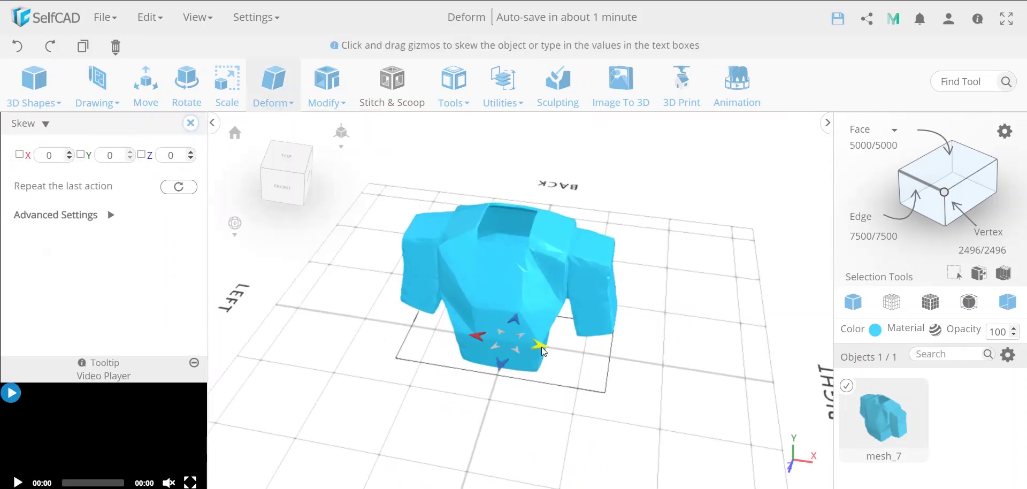
Try skewing the shirt sideways along the X axis from its Bottom origin, and undo that skew
drag(541, 346, 495, 349)
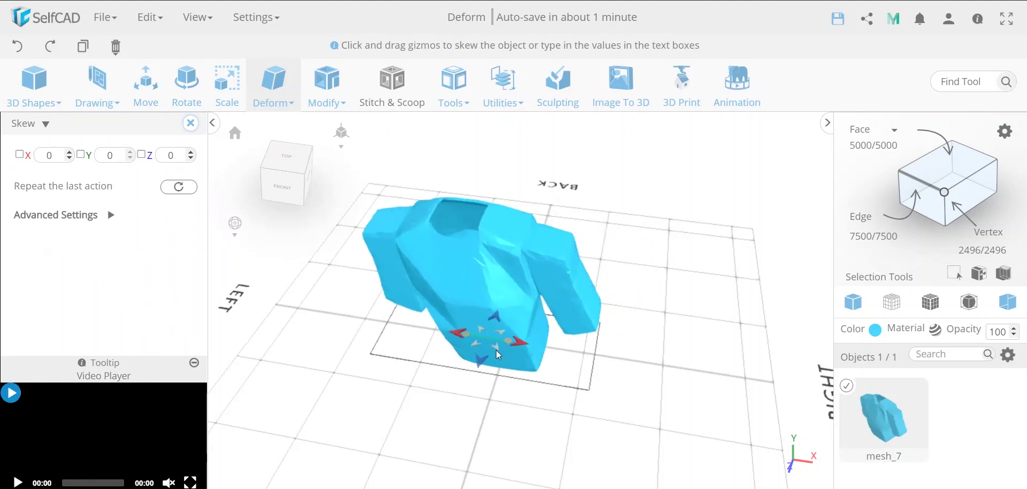
click(109, 214)
click(16, 48)
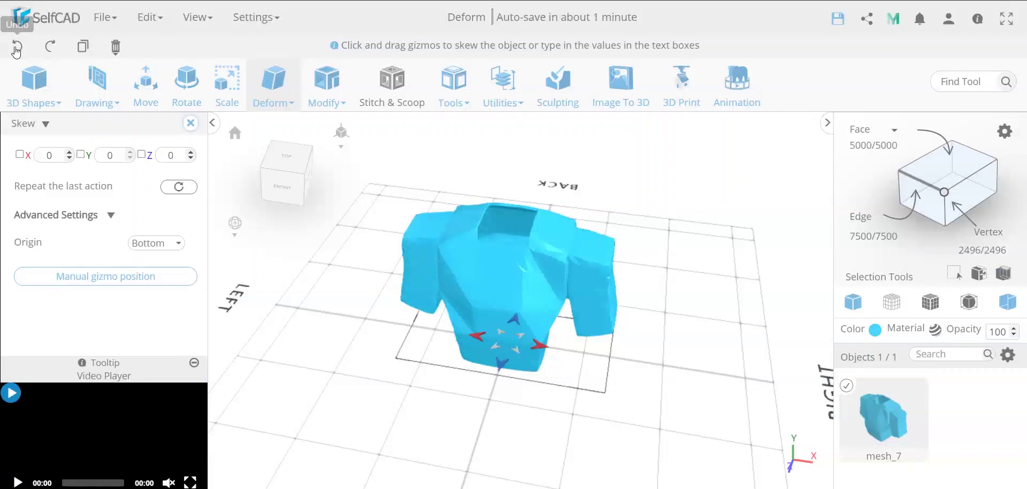
Set the skew origin to Top and try skewing the shirt sideways along the X axis
click(162, 250)
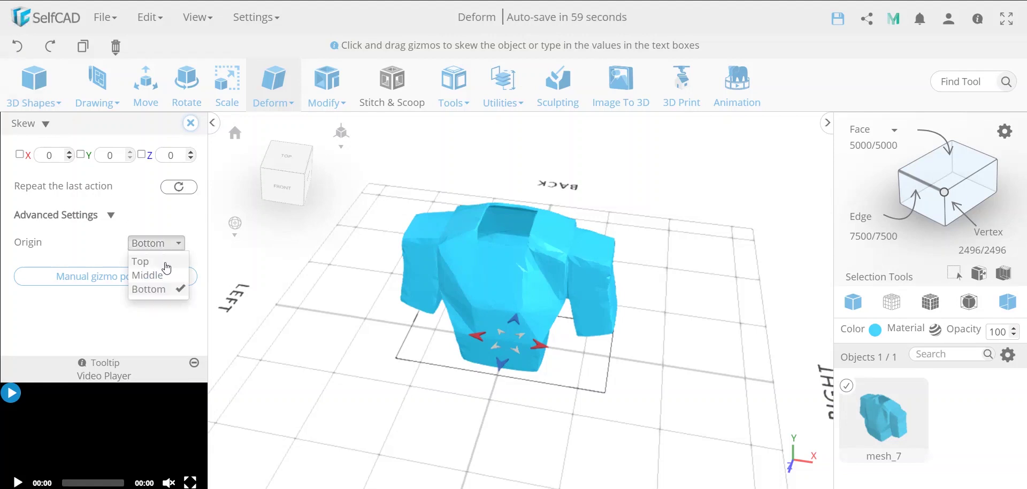
click(166, 262)
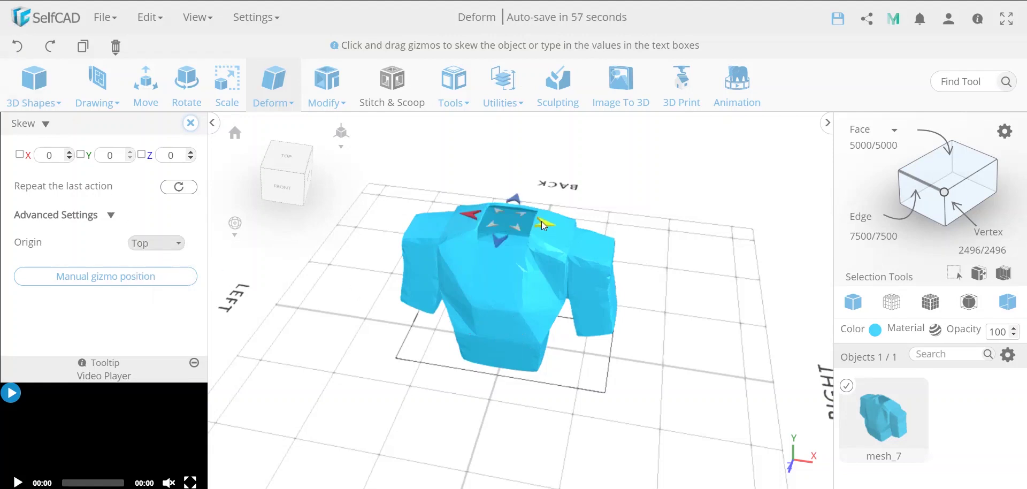
drag(543, 225, 566, 219)
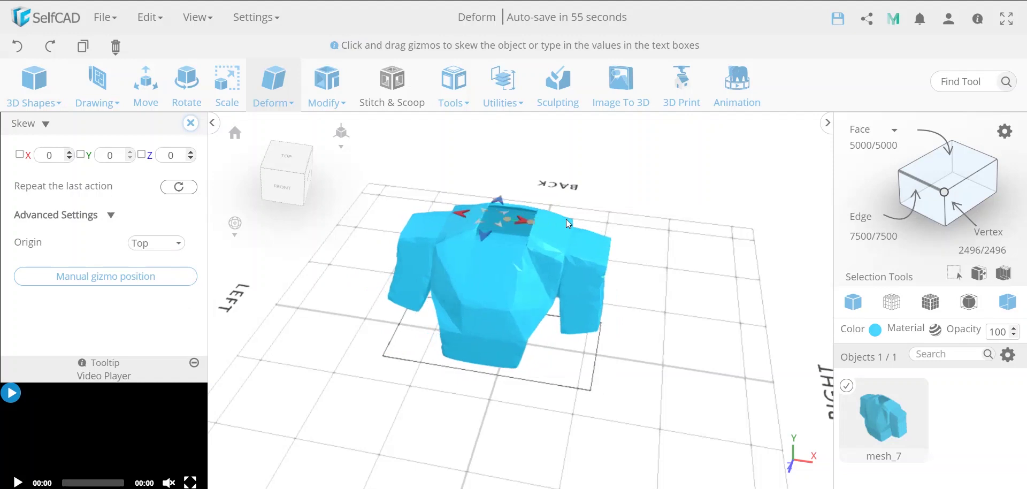
Try a skew along the X axis from the Middle origin, then undo the skews while keeping the enlarged shirt and leave Skew
click(147, 243)
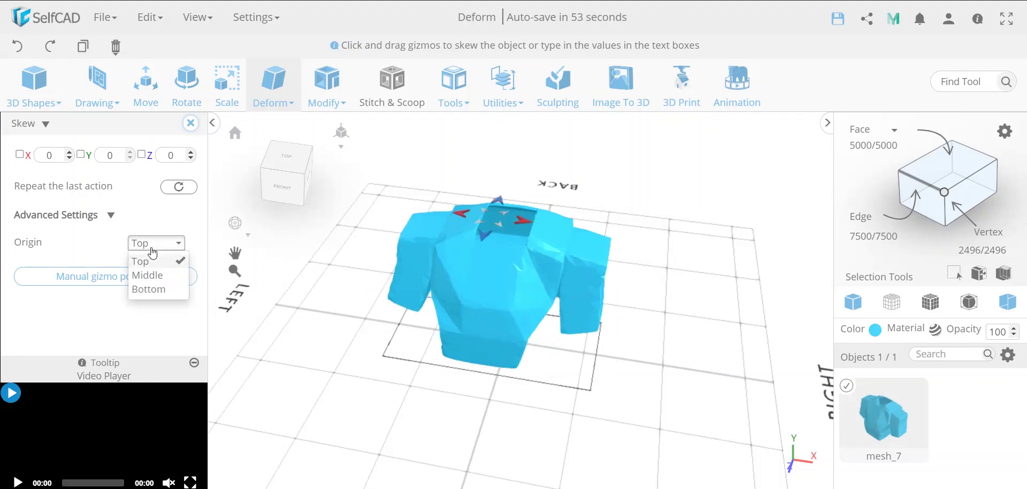
click(153, 276)
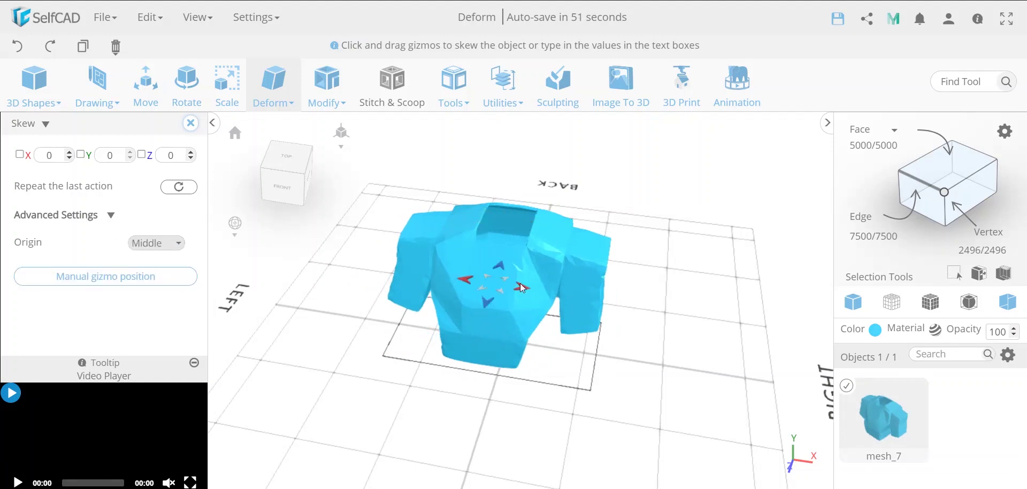
mouse_move(521, 286)
mouse_down()
mouse_move(592, 291)
mouse_move(442, 269)
mouse_move(512, 277)
mouse_up()
click(16, 46)
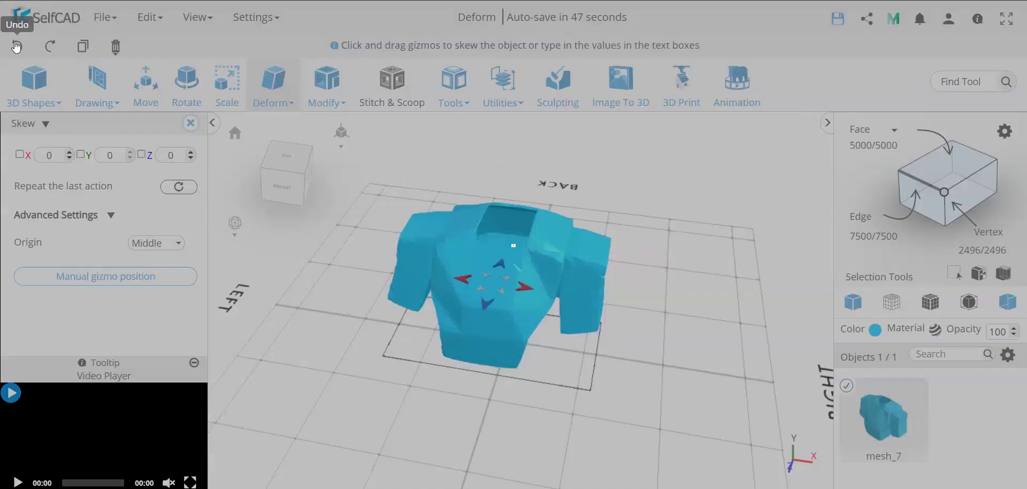
click(17, 46)
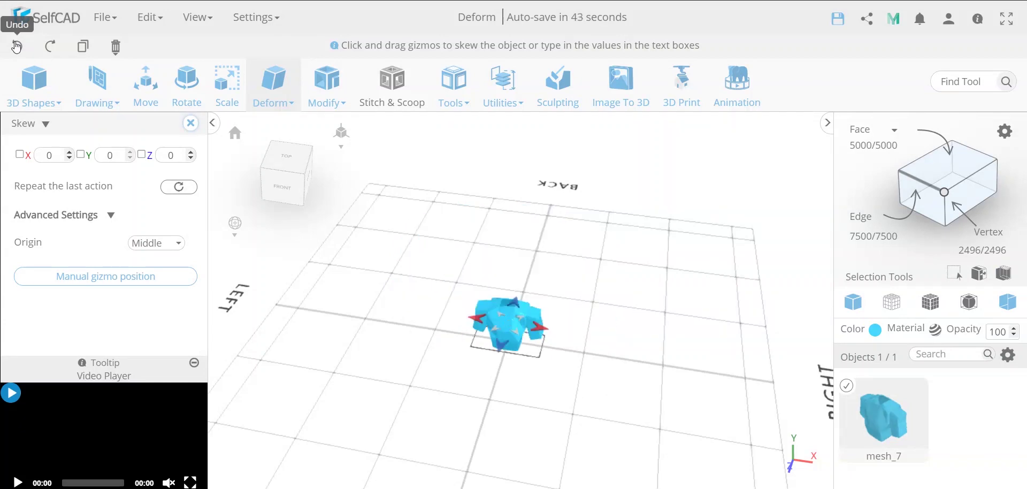
click(50, 46)
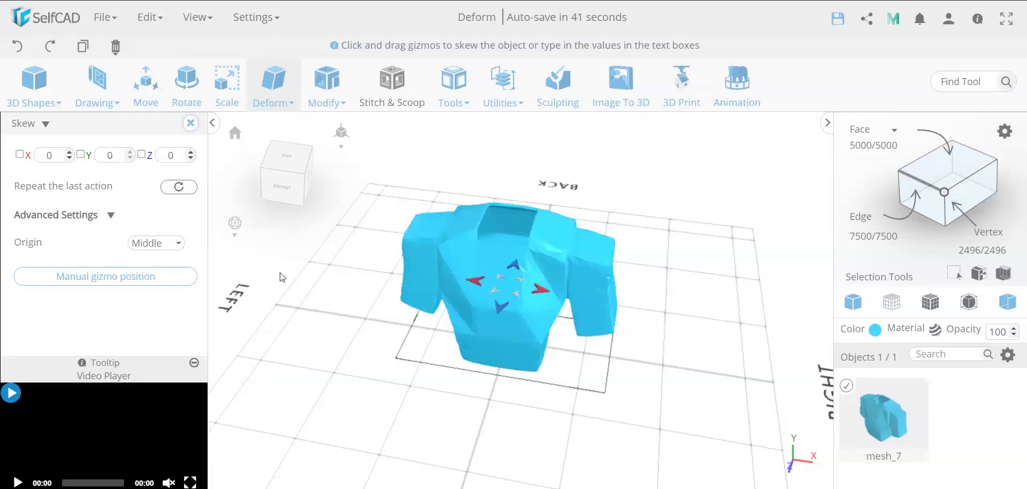
click(191, 127)
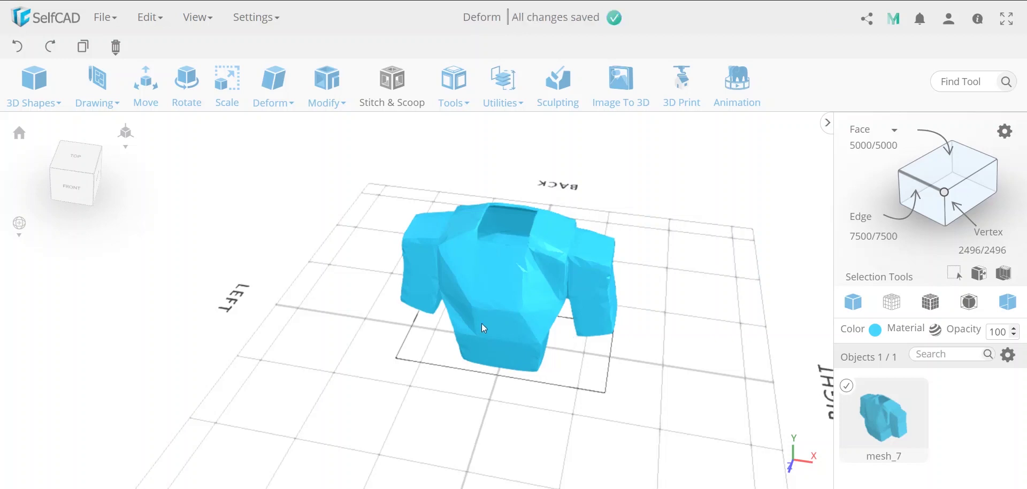
Try tapering the shirt along the X axis with the Taper deformation, and undo that taper
click(278, 95)
click(269, 99)
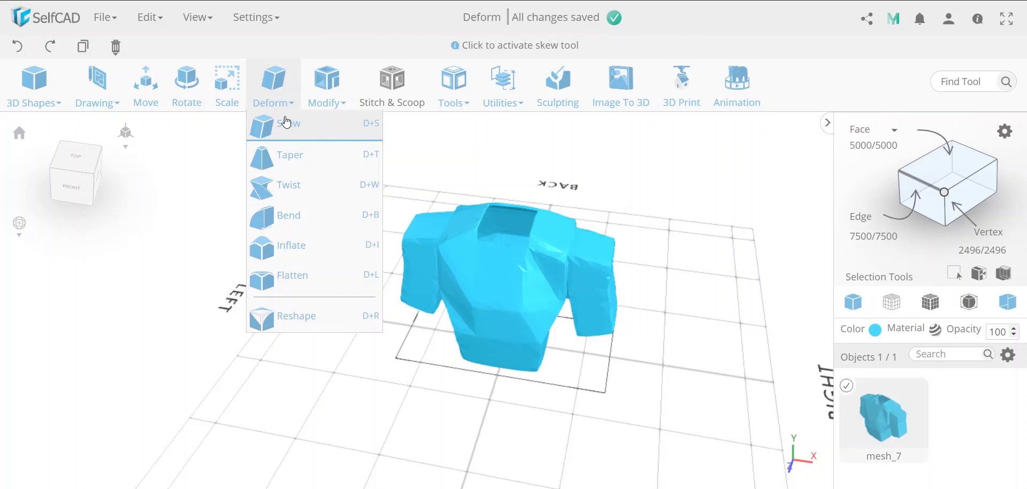
click(293, 152)
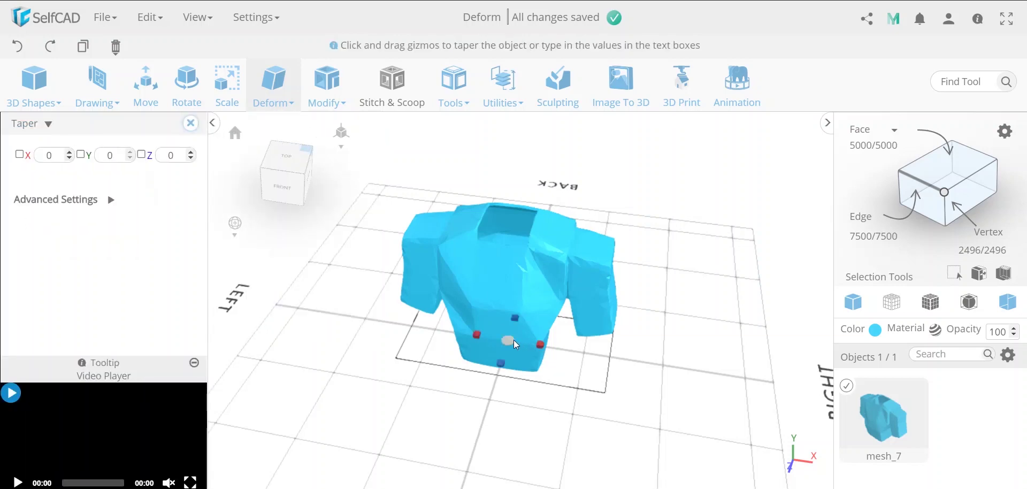
drag(541, 347, 566, 344)
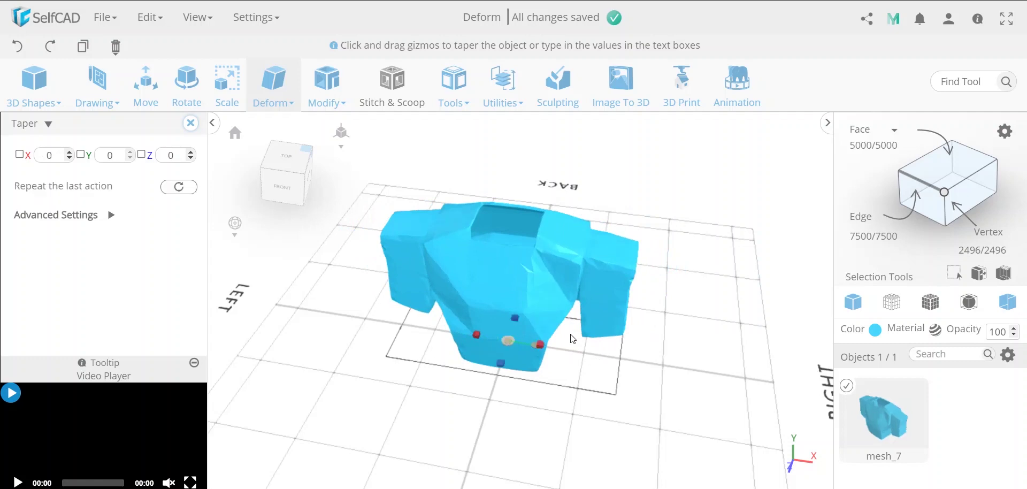
click(17, 43)
Try twisting the shirt around the Y axis with the Twist deformation, and undo that twist
click(274, 86)
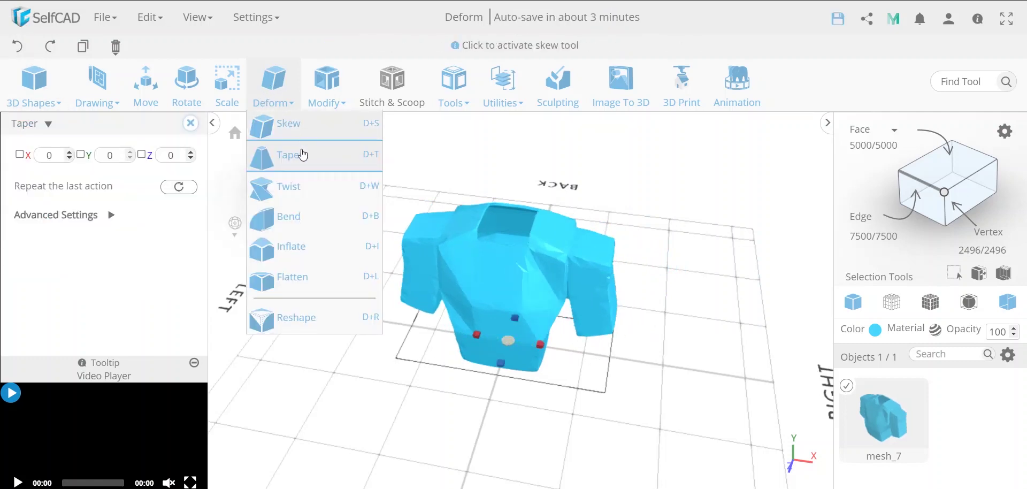
click(303, 185)
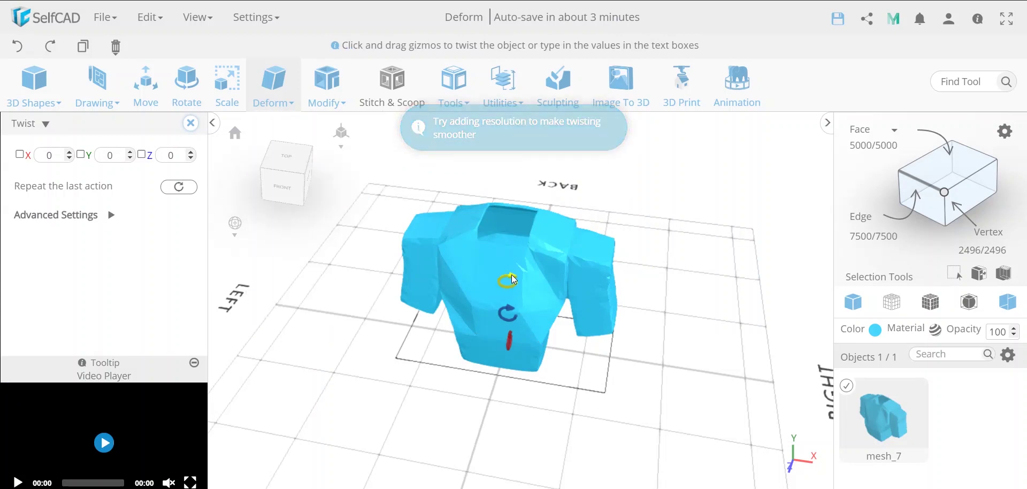
drag(512, 274, 480, 317)
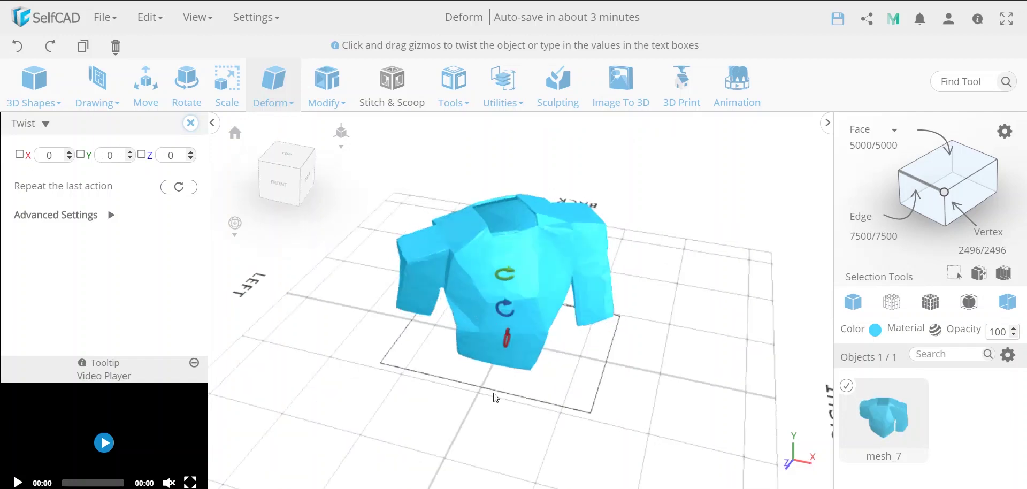
drag(495, 397, 511, 396)
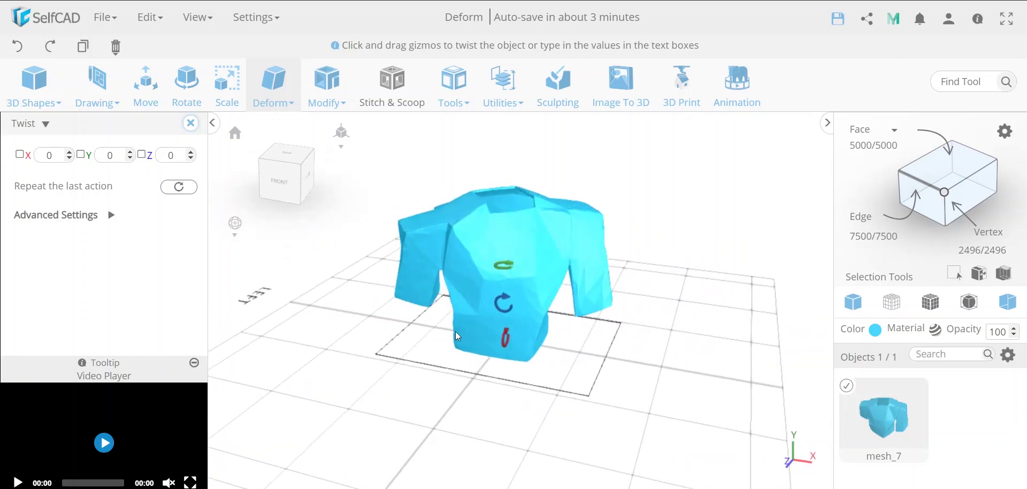
click(18, 50)
Try bending the shirt along the X axis in both directions with the Bend deformation, and undo that bend
click(277, 97)
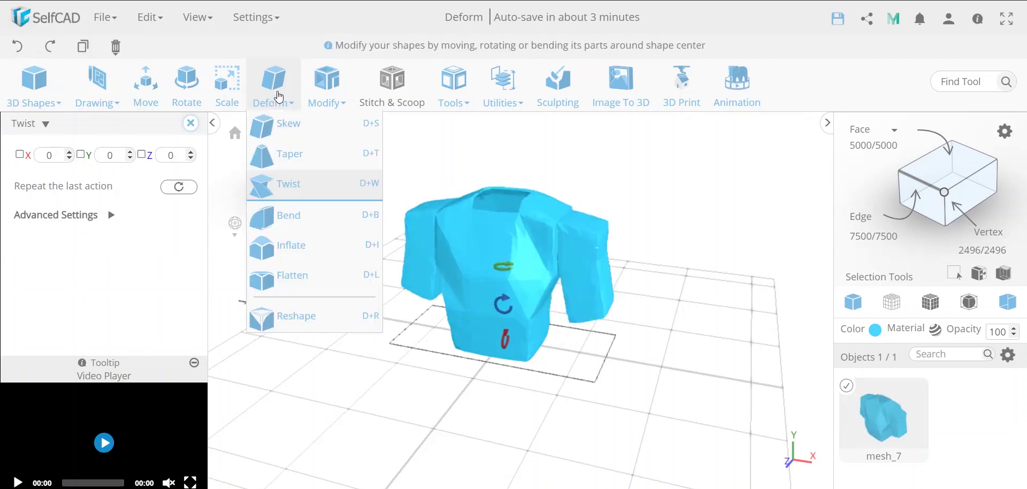
click(313, 222)
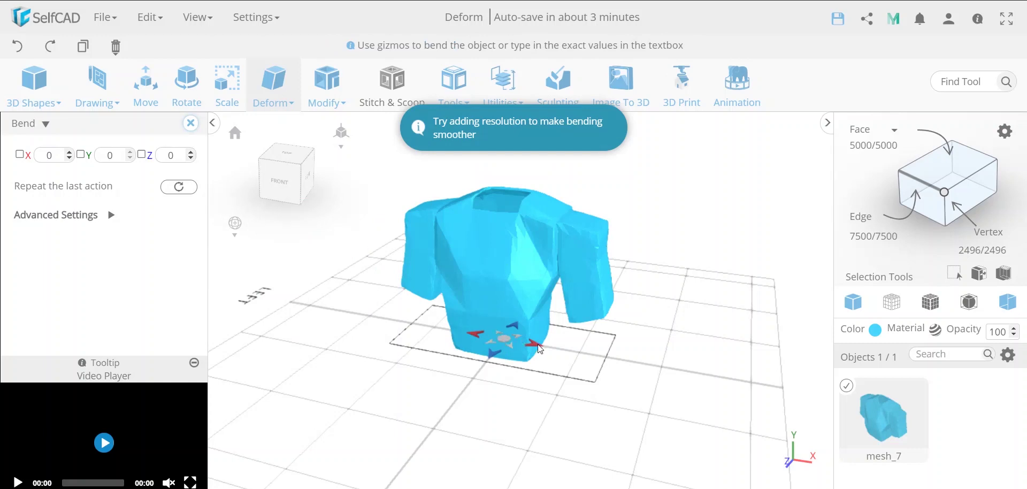
scroll(534, 343, up, 3)
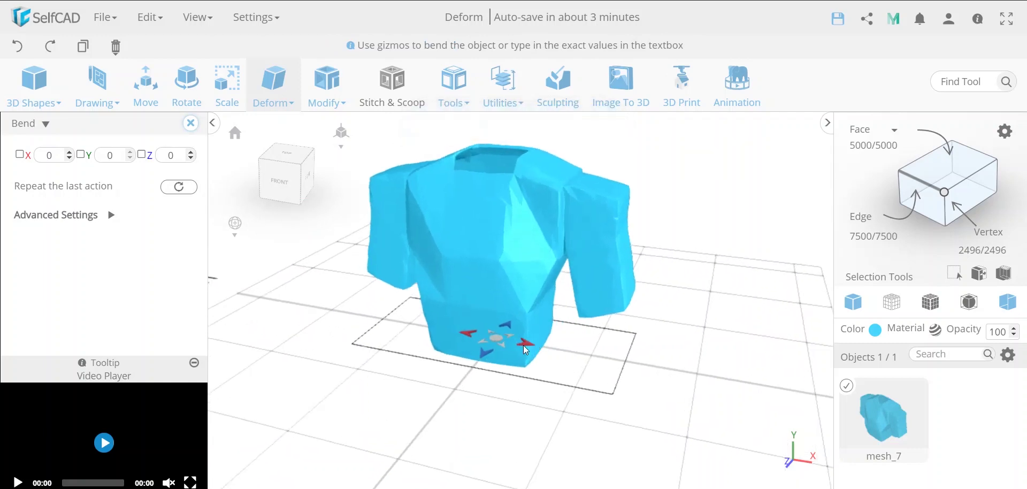
drag(526, 345, 591, 357)
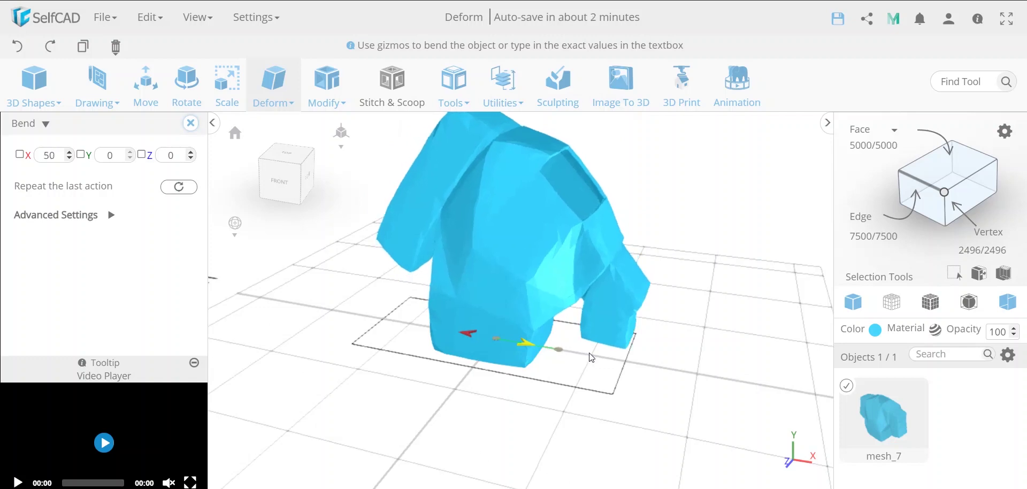
drag(590, 357, 480, 299)
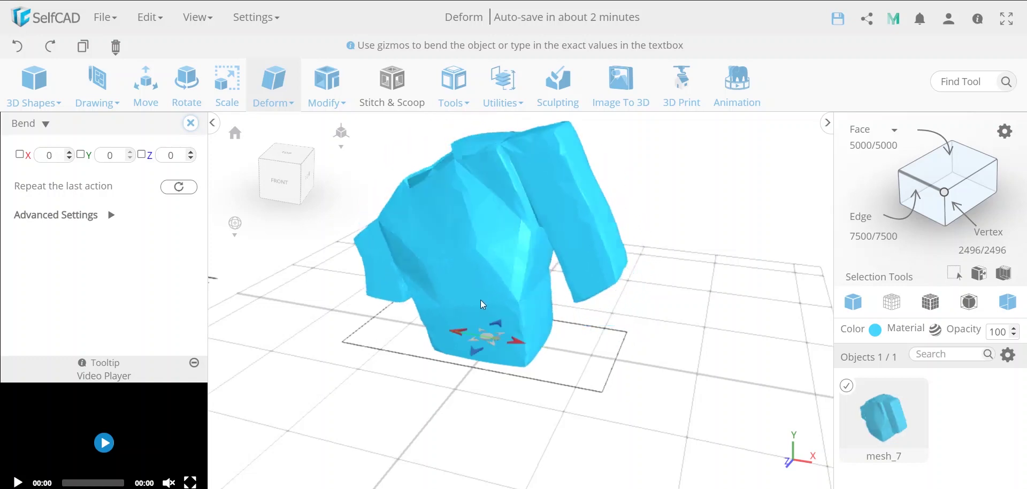
click(18, 46)
Try inflating the whole shirt uniformly on all axes with the Inflate deformation, and undo that inflation
click(273, 94)
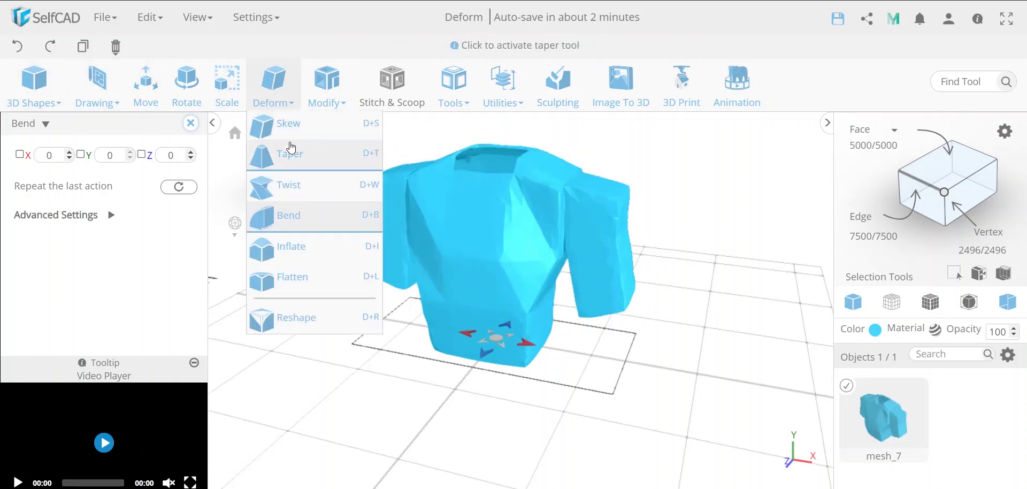
click(294, 245)
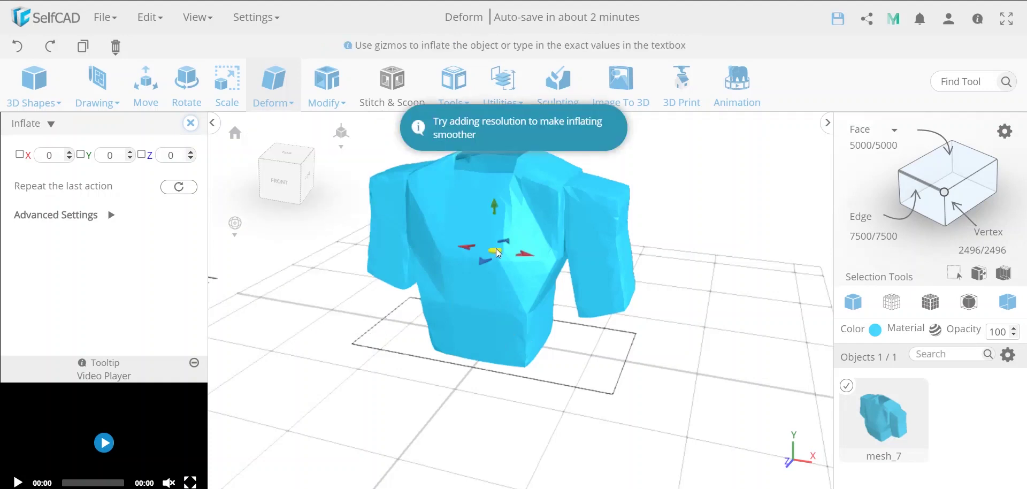
drag(496, 249, 498, 255)
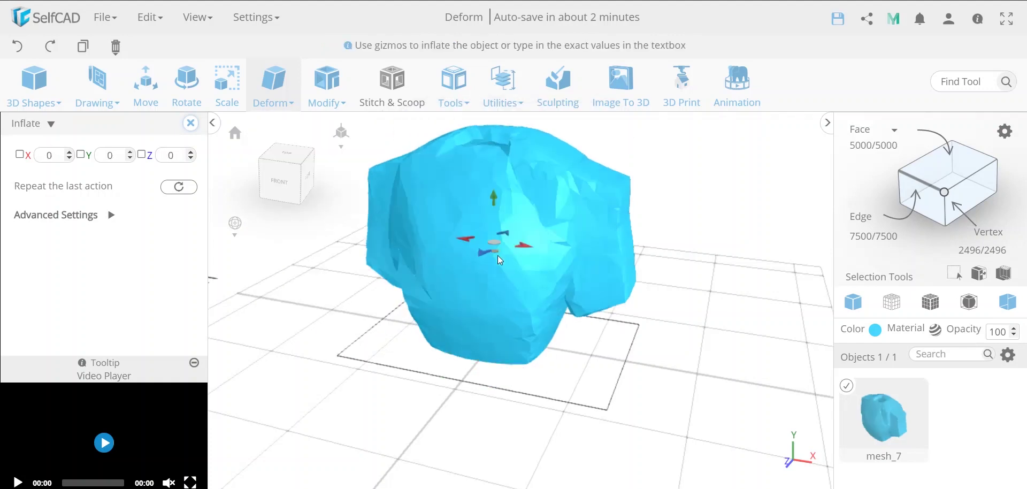
click(17, 46)
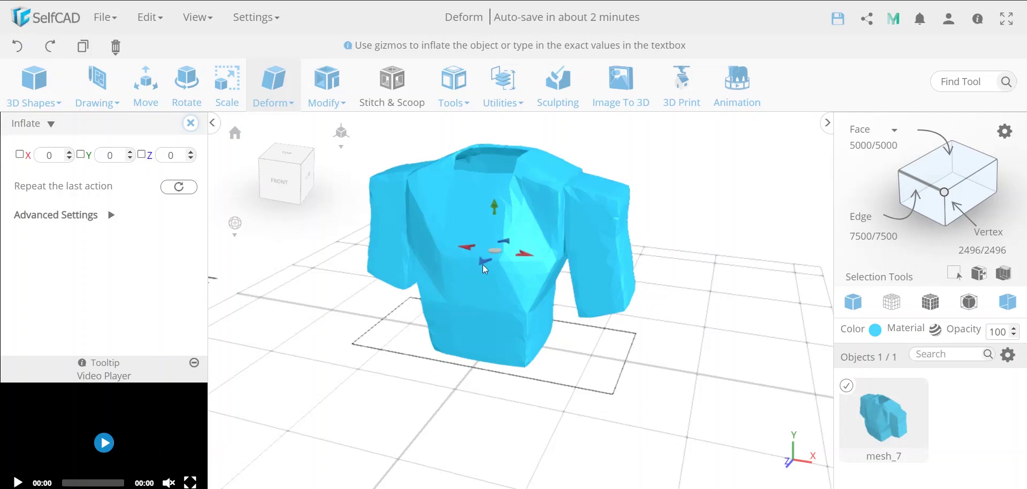
Try inflating the shirt along the Z axis only, and undo that inflation while keeping the enlarged scale
drag(483, 259, 473, 286)
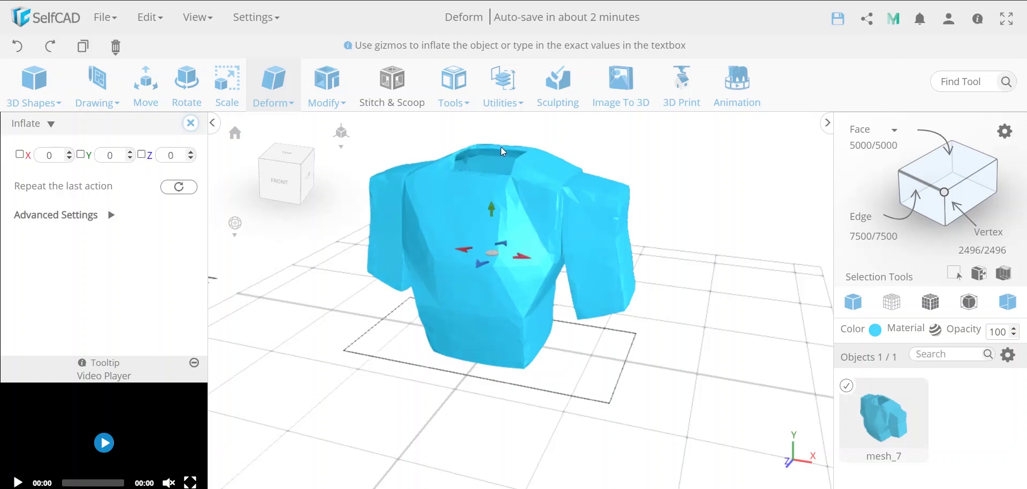
right_drag(456, 399, 406, 397)
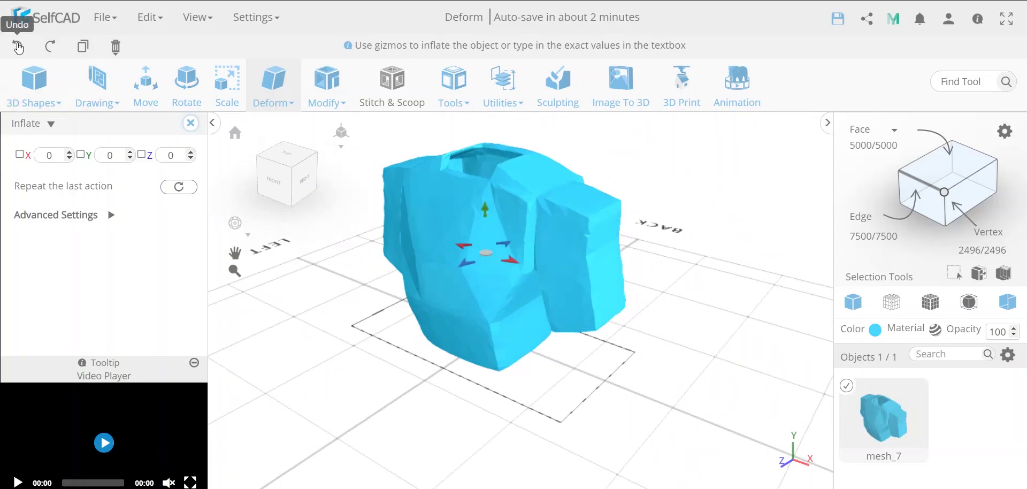
click(18, 47)
click(17, 47)
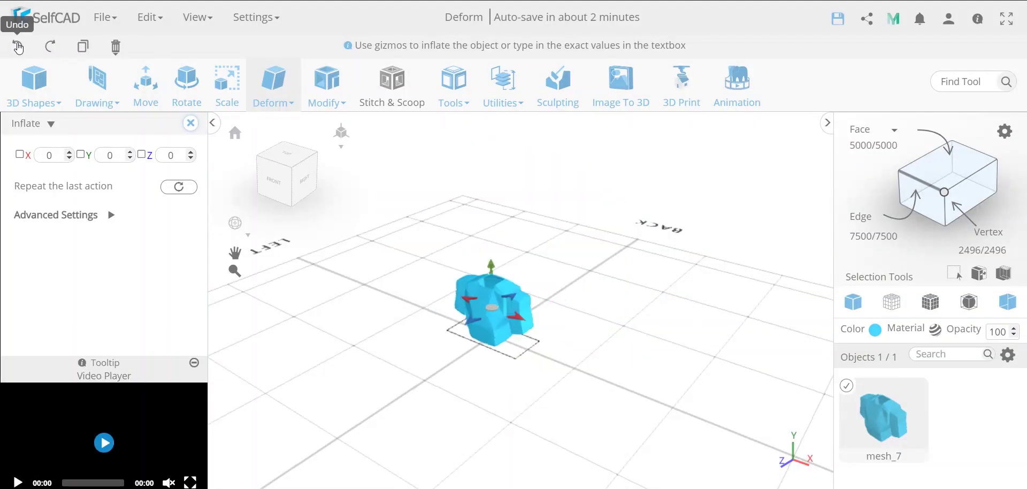
click(48, 51)
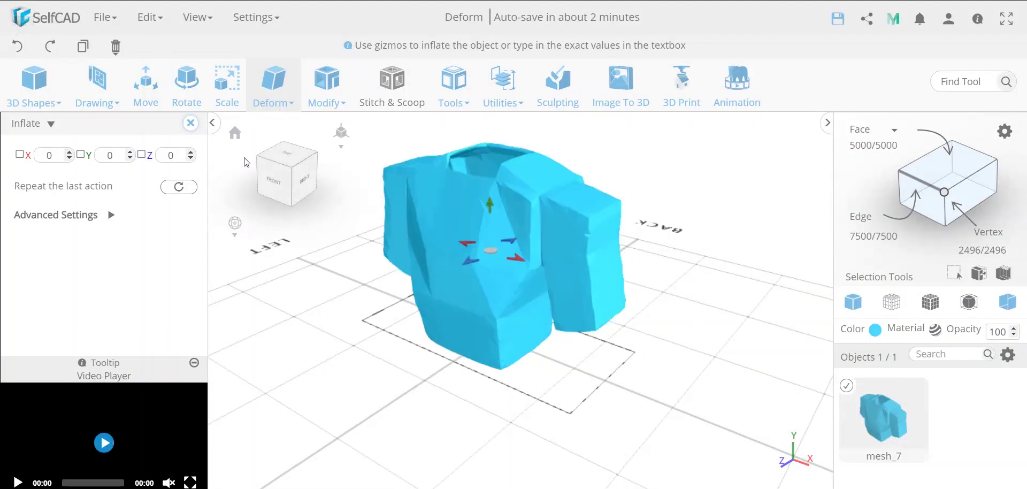
Try flattening the shirt along the Z axis with the Flatten deformation, and leave the tool with the front in view
click(271, 104)
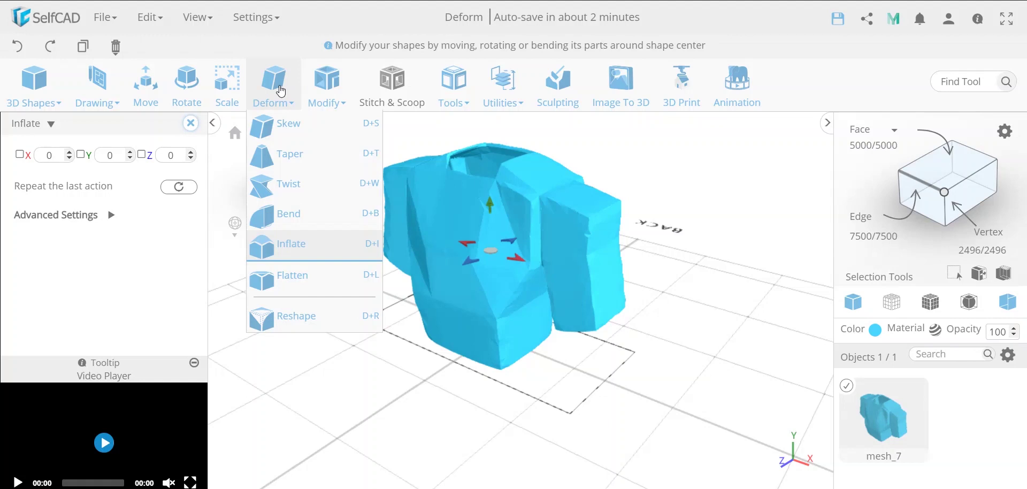
click(302, 277)
drag(419, 373, 380, 379)
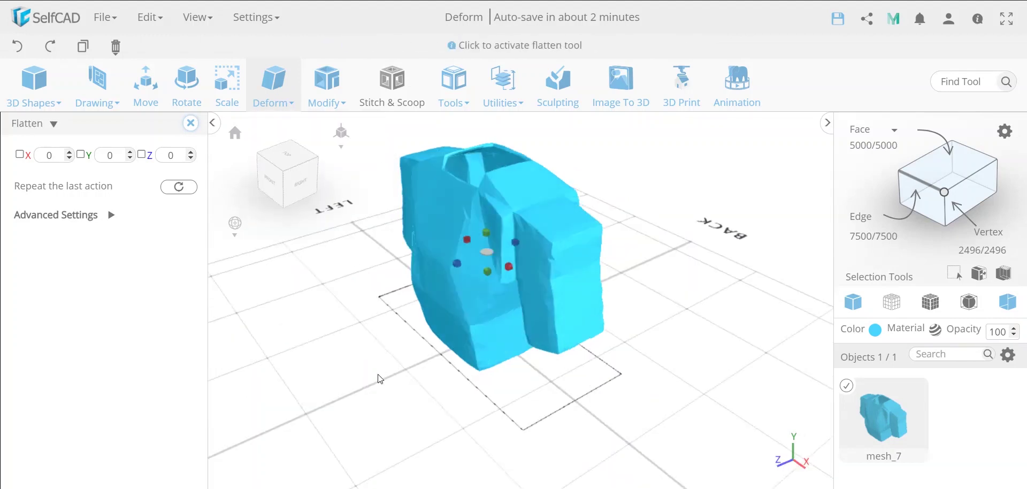
mouse_move(457, 263)
mouse_down()
mouse_move(566, 237)
mouse_move(447, 275)
mouse_up()
drag(389, 314, 367, 321)
click(185, 124)
right_drag(353, 317, 422, 299)
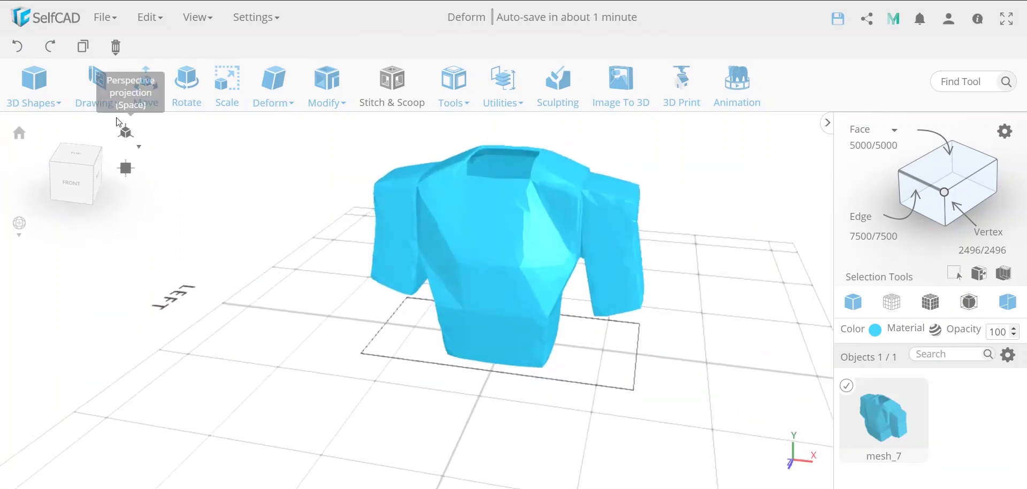
click(273, 89)
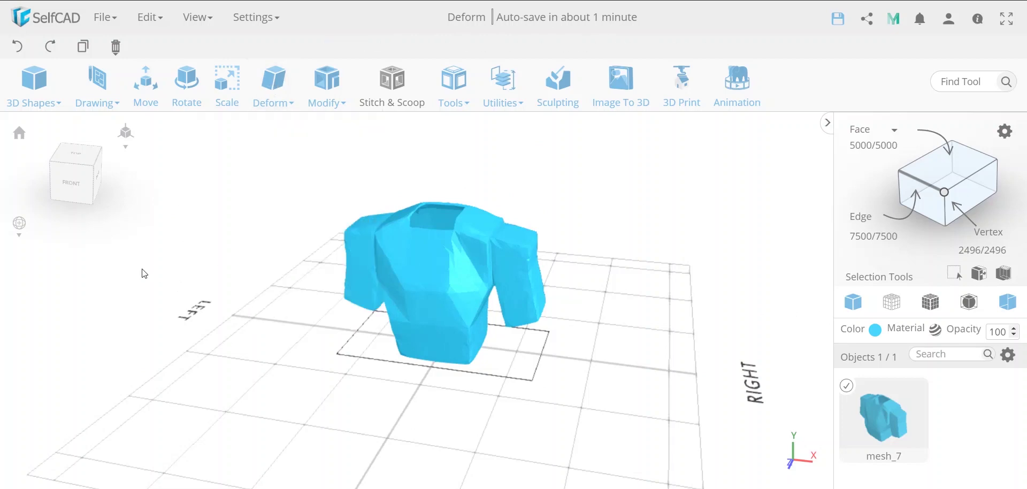
Add a cube beside the shirt and show both objects in wireframe view
mouse_move(34, 105)
drag(40, 135, 598, 394)
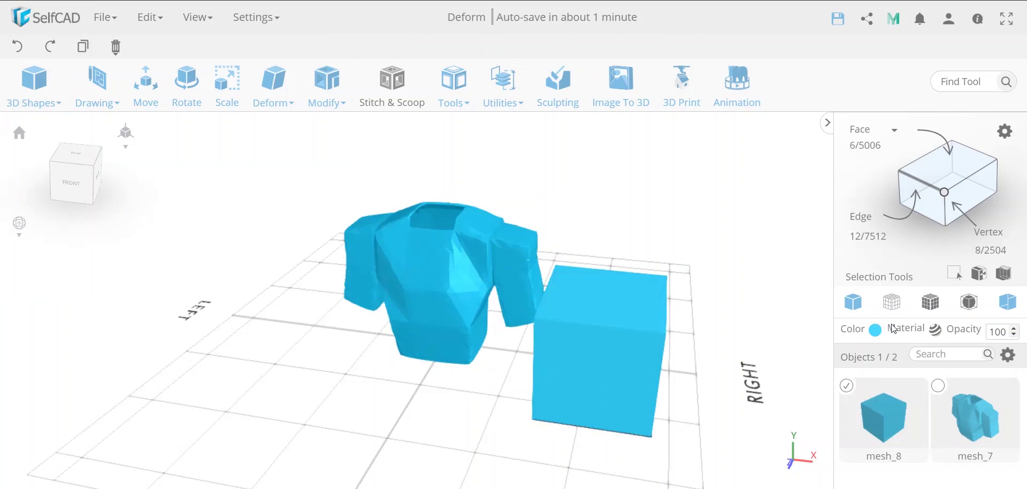
click(891, 303)
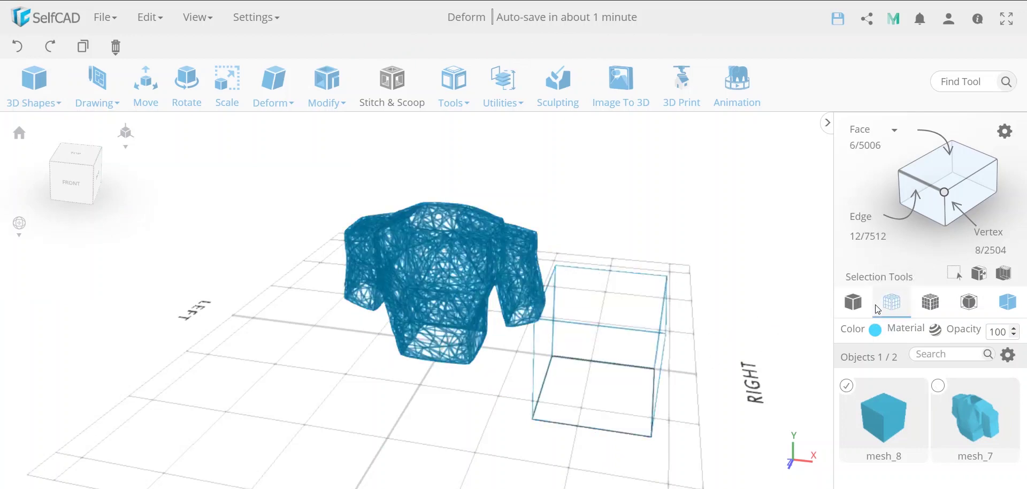
Return both objects to solid view, try bending the cube along the Z axis with the Bend deformation, and undo the bend
click(853, 302)
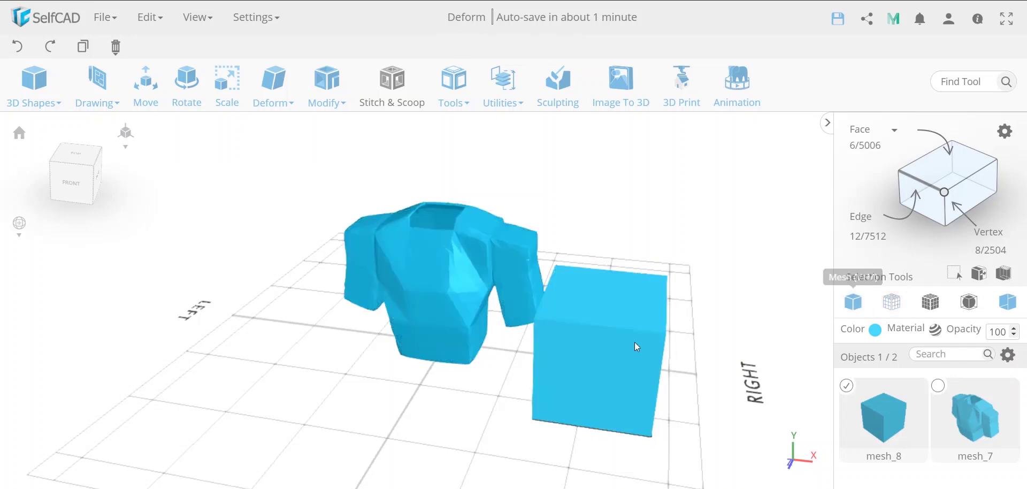
click(273, 85)
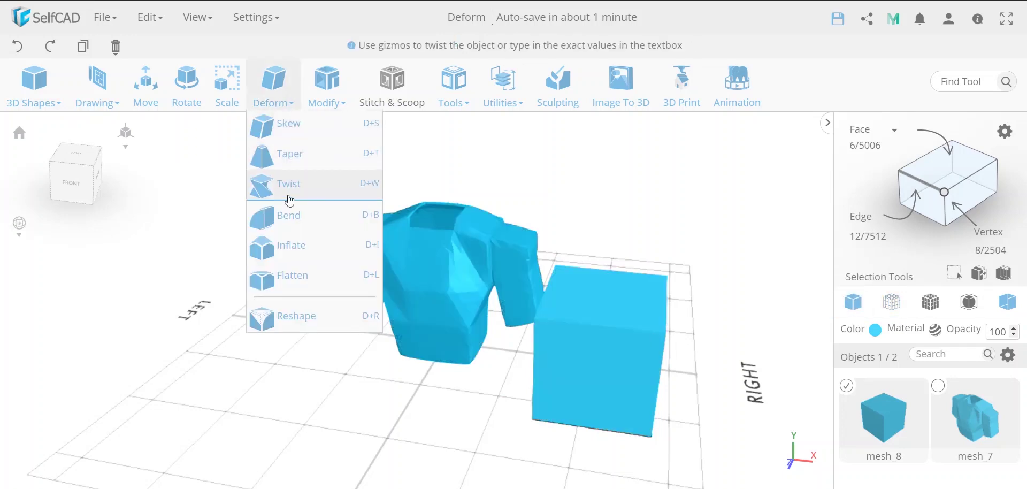
click(284, 210)
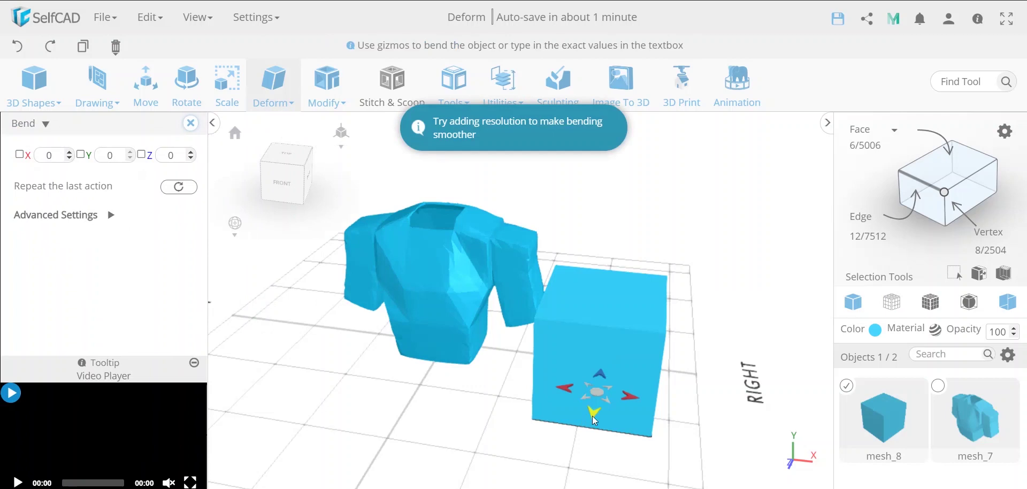
drag(594, 419, 435, 420)
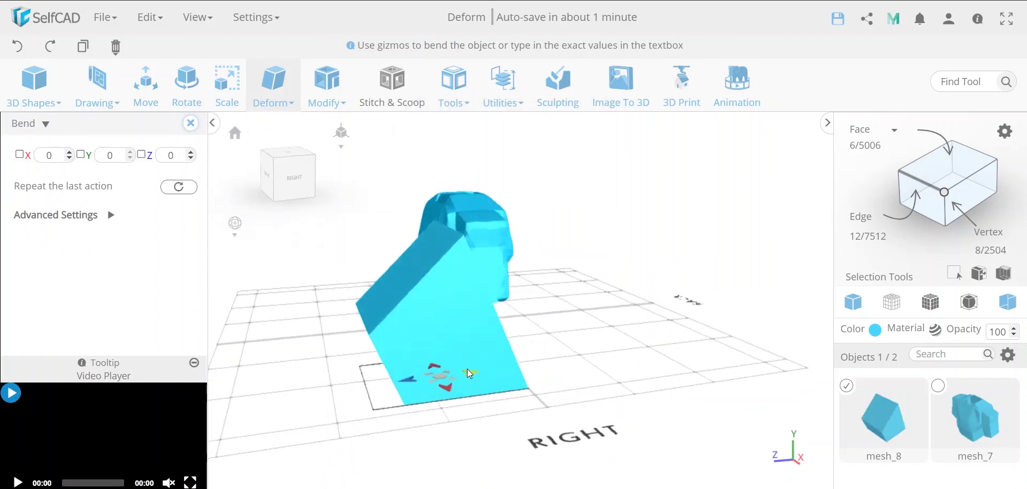
mouse_move(469, 376)
mouse_down()
mouse_move(552, 363)
mouse_move(600, 370)
mouse_move(460, 369)
mouse_move(470, 370)
mouse_up()
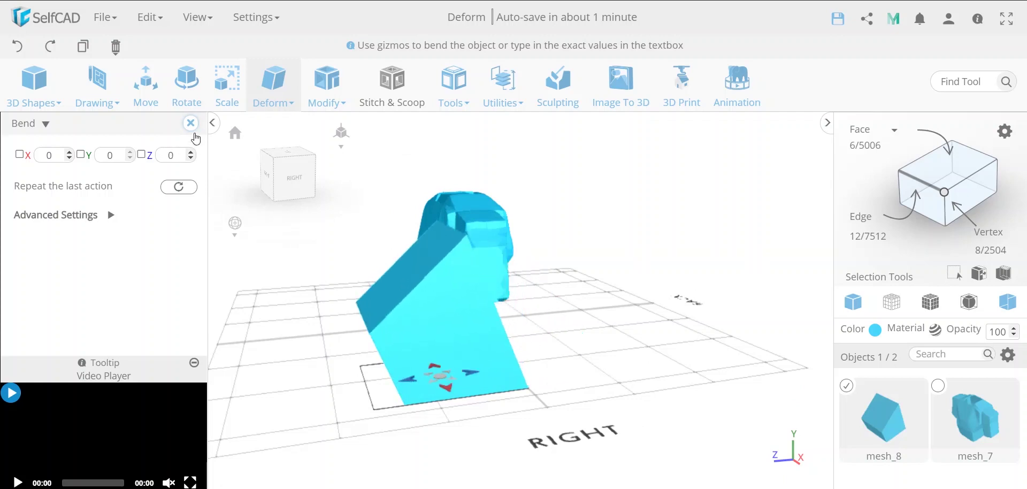
click(190, 123)
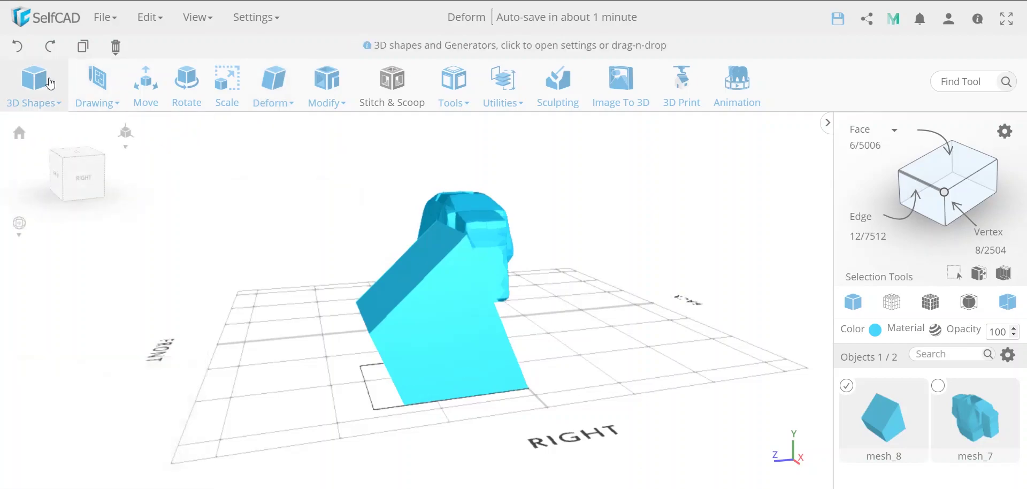
click(18, 47)
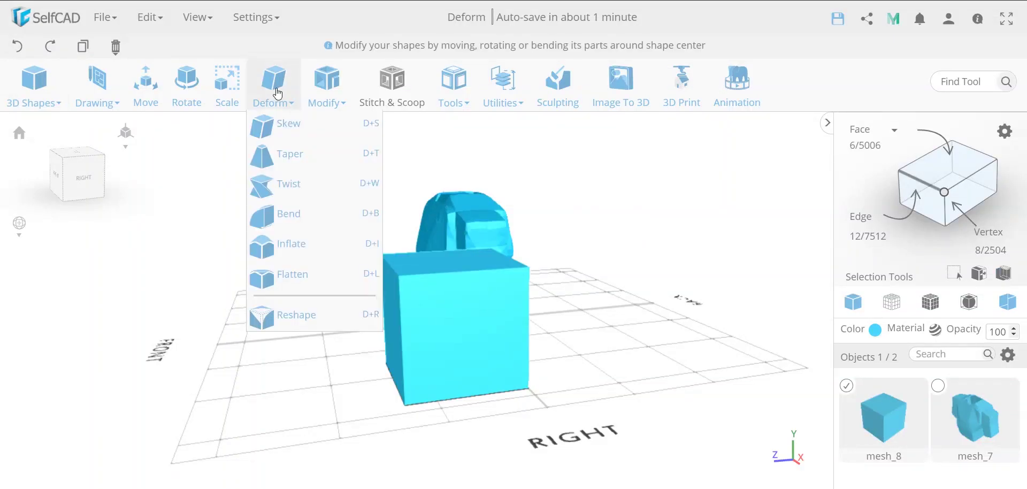
Increase the cube's mesh resolution with the Resolution tool at detail level 3
mouse_move(327, 90)
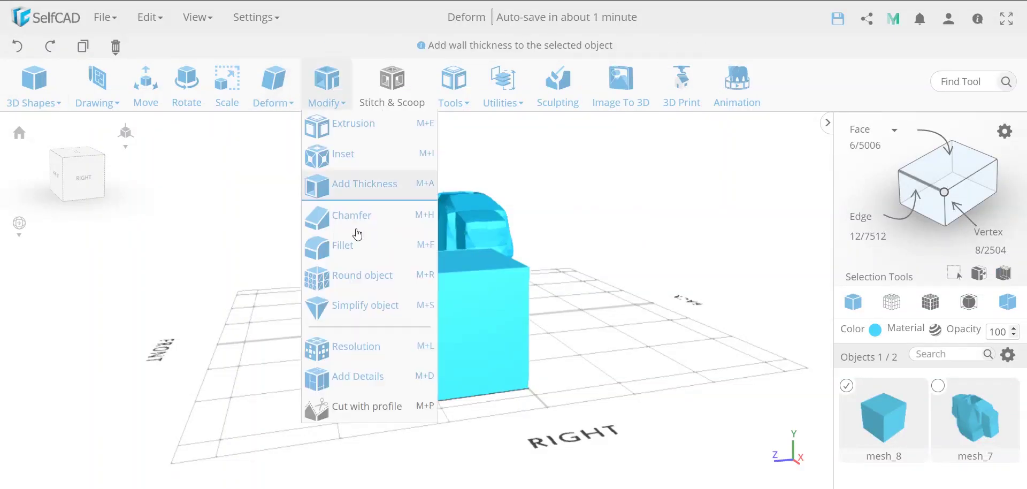
click(364, 356)
click(110, 214)
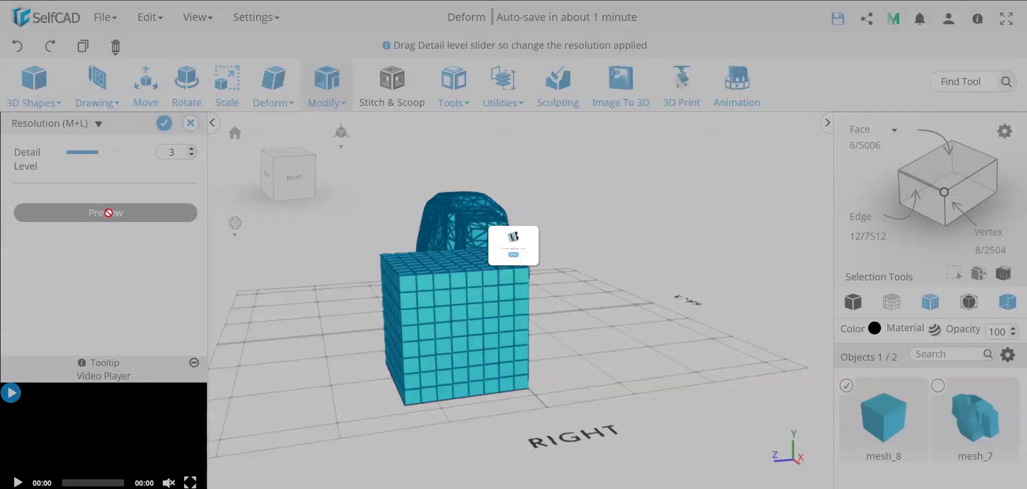
click(163, 127)
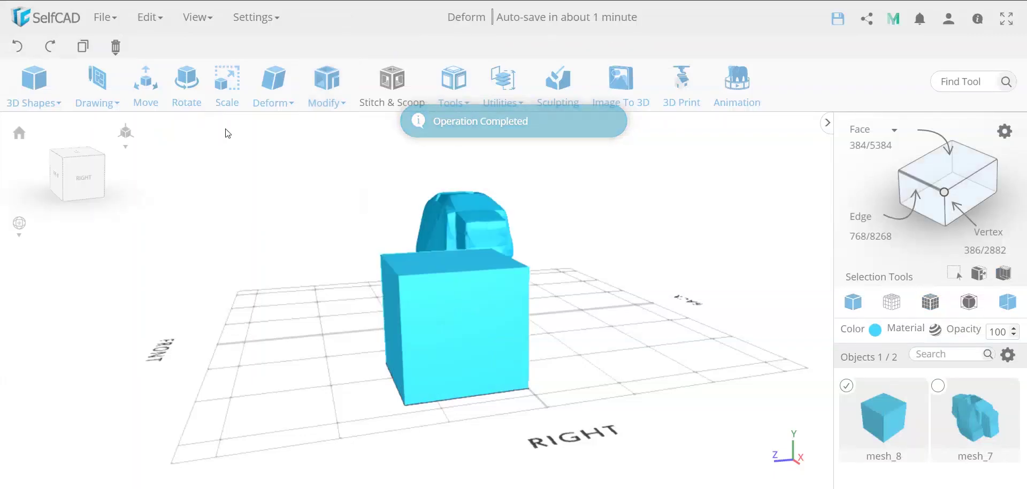
Try bending the subdivided cube along the Z axis with the Bend deformation, leave the tool, and undo the bend
mouse_move(274, 101)
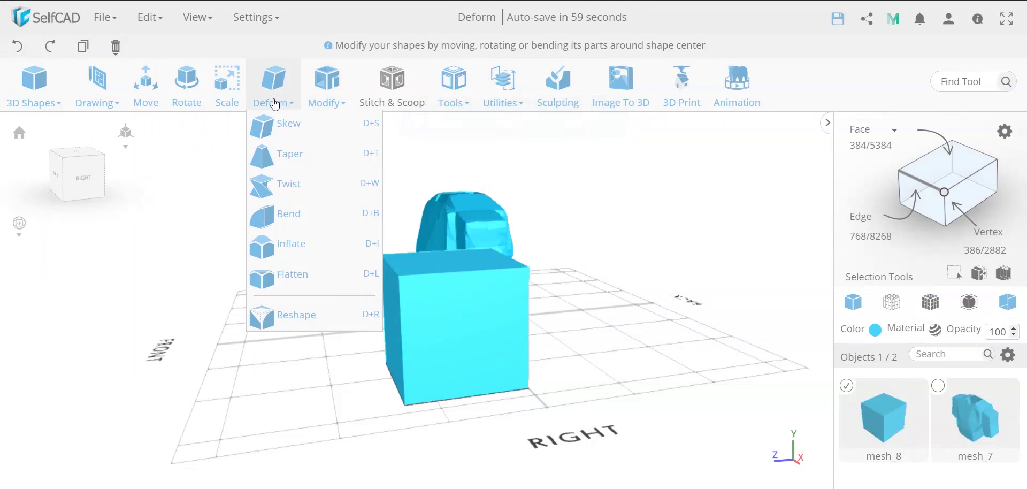
click(291, 223)
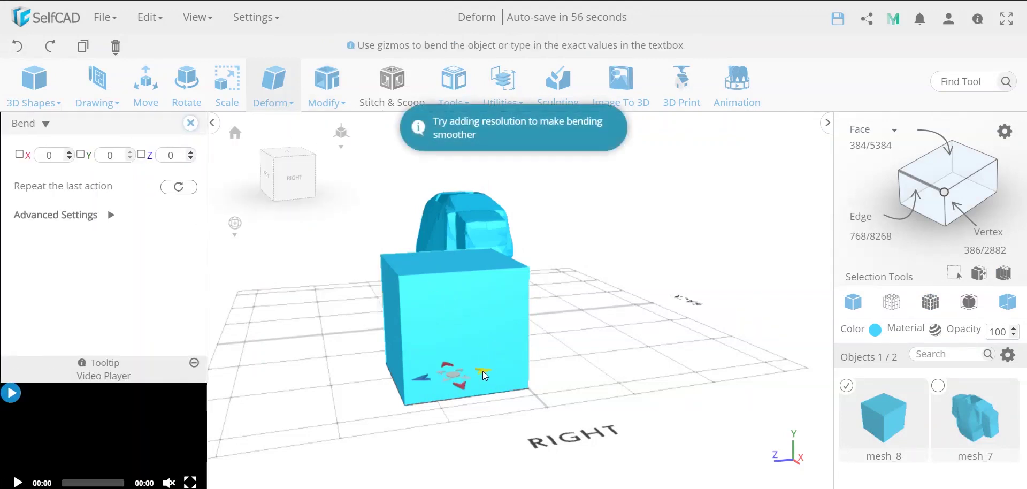
drag(493, 370, 578, 357)
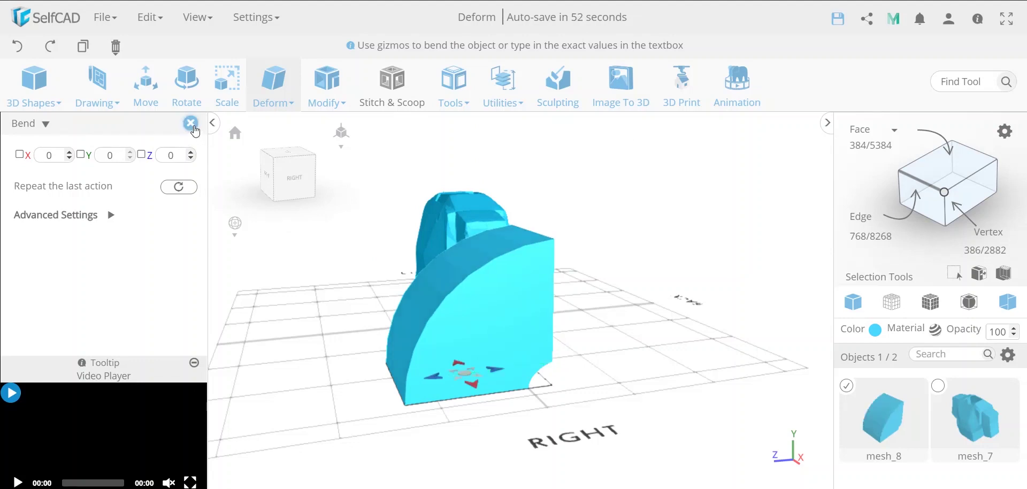
click(191, 124)
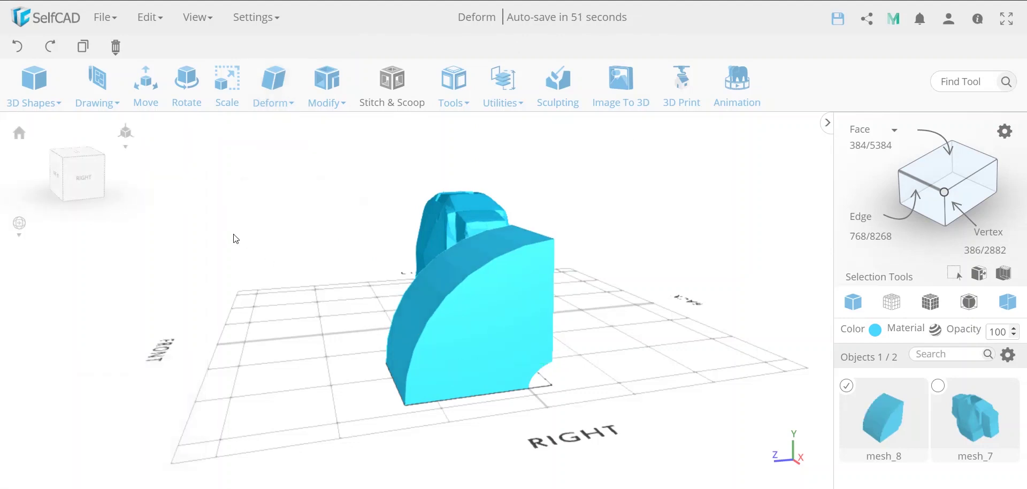
click(19, 48)
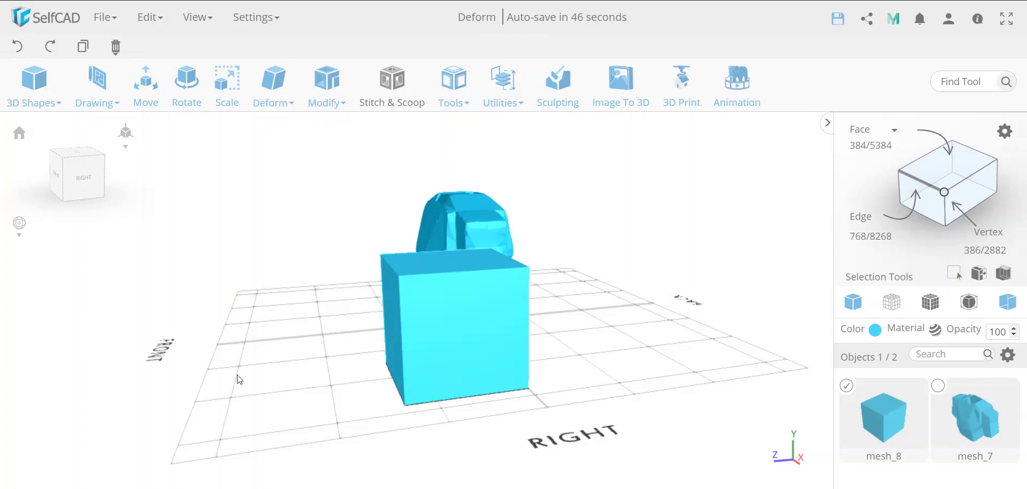
drag(294, 389, 461, 392)
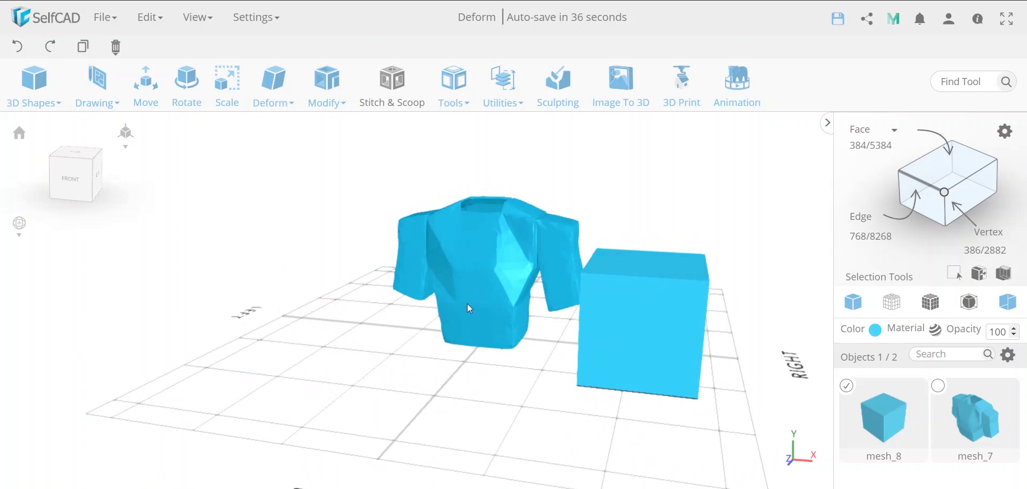
click(274, 102)
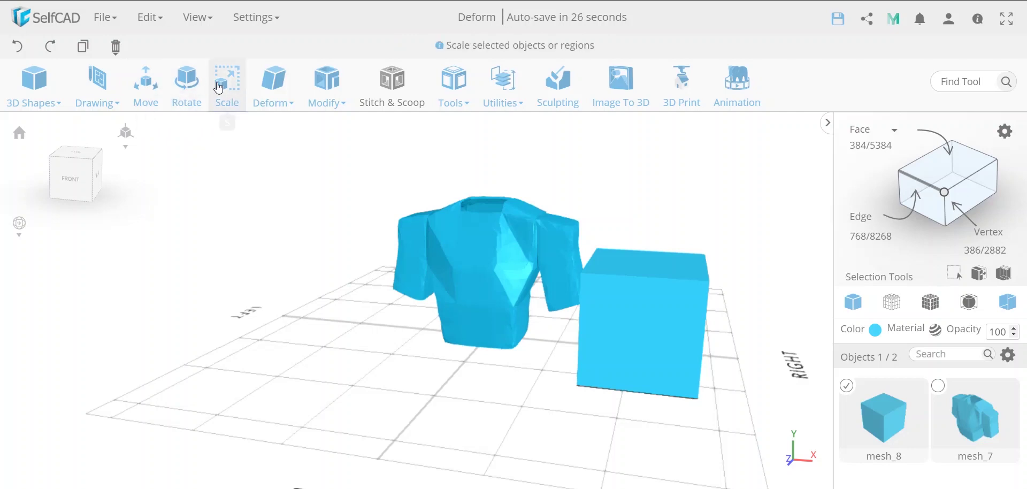
click(275, 105)
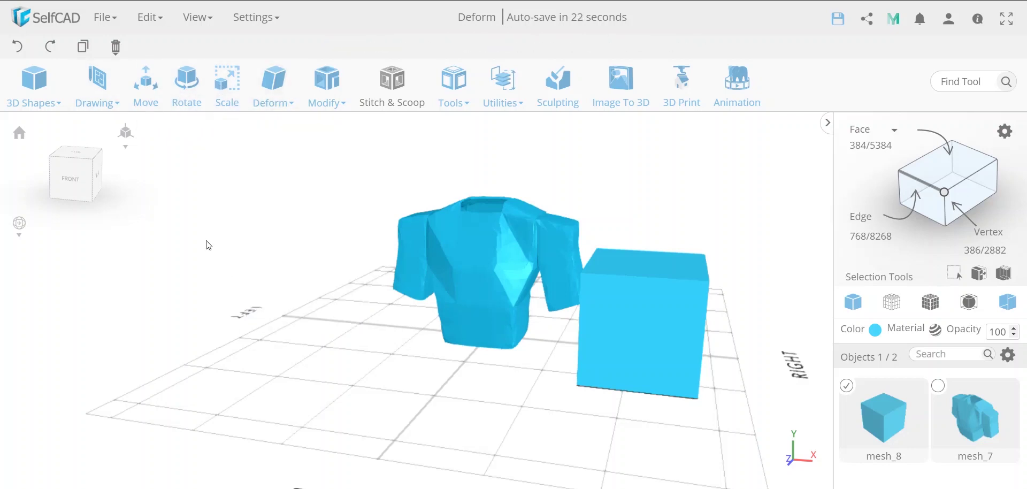
click(326, 98)
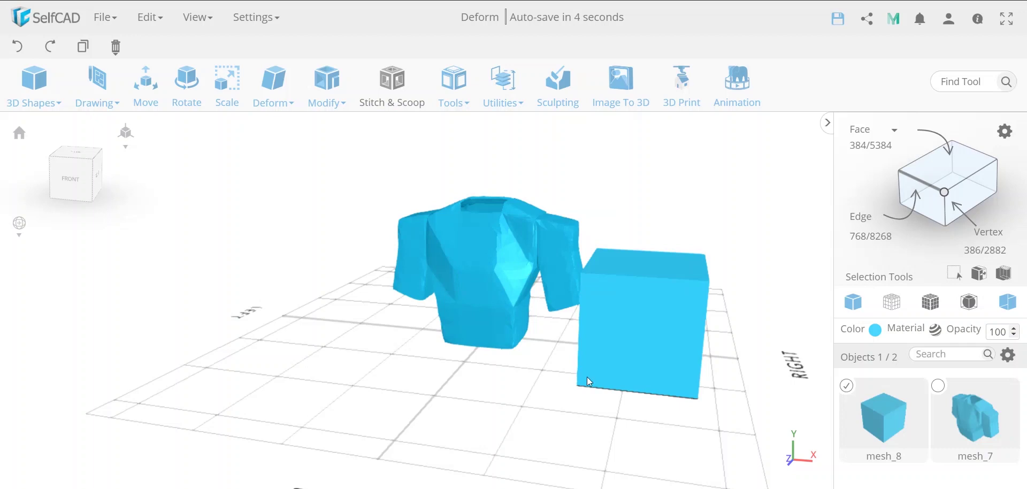
Examine the cube's mesh divisions in the Resolution tool and leave it without applying a change
drag(582, 426, 458, 427)
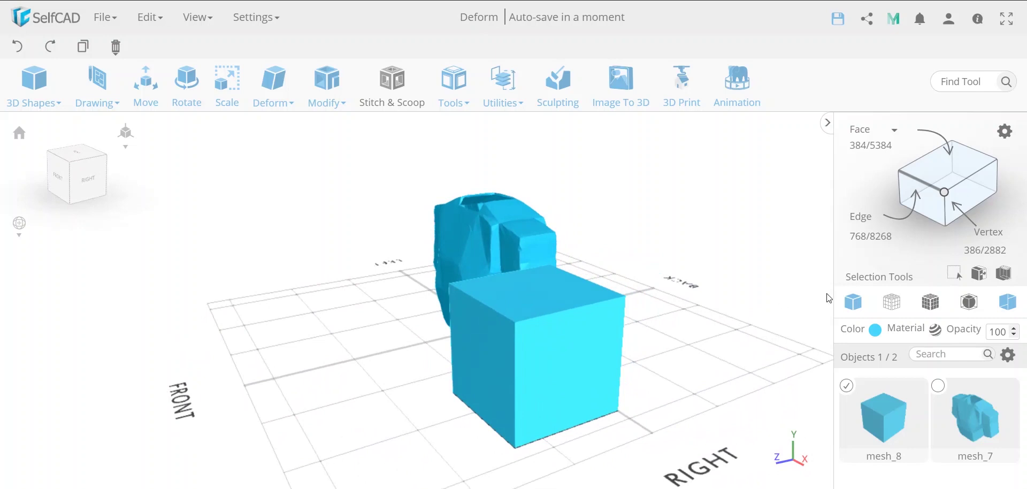
click(274, 88)
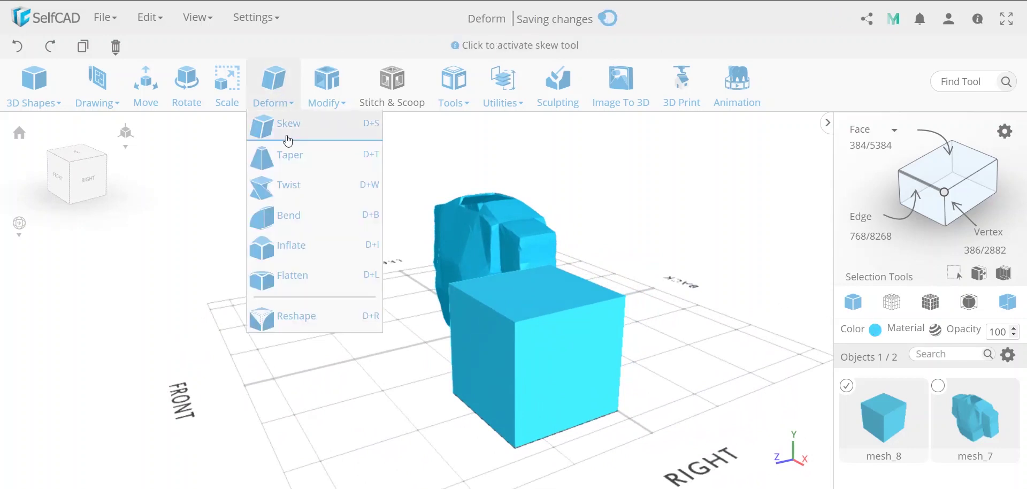
click(327, 85)
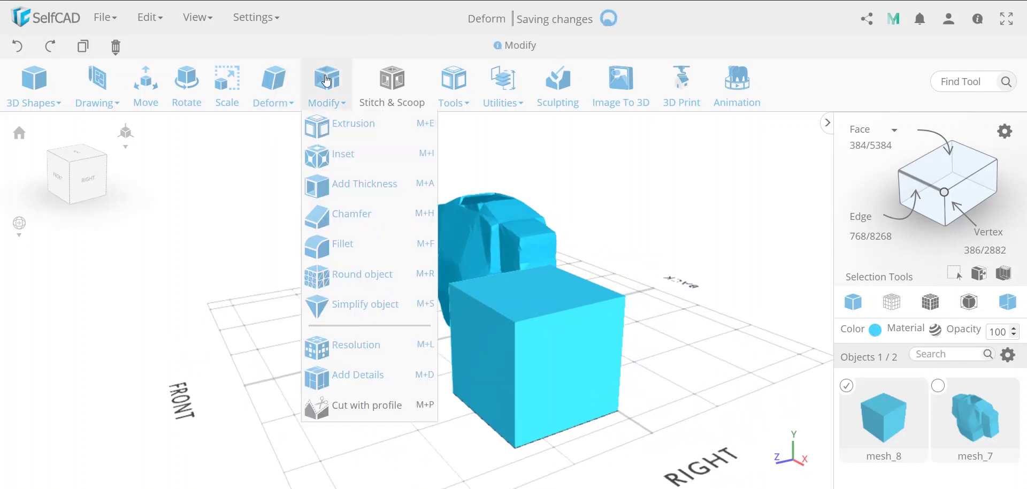
click(346, 345)
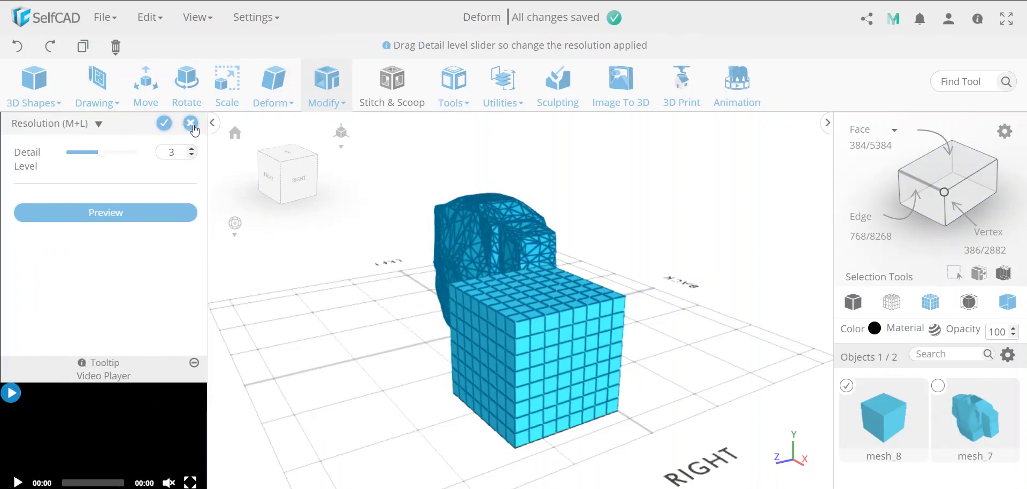
click(191, 126)
click(487, 269)
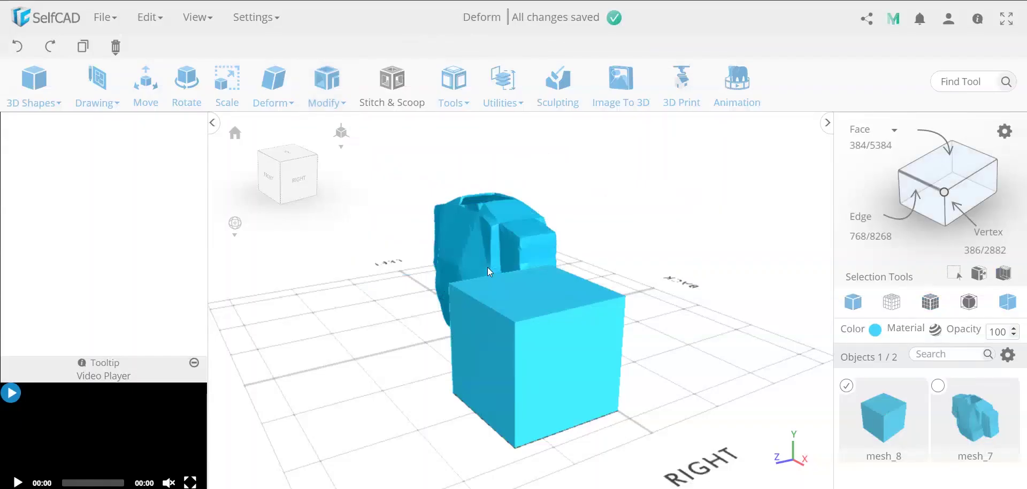
Start the Bend deformation on the cube and show its advanced settings
click(324, 91)
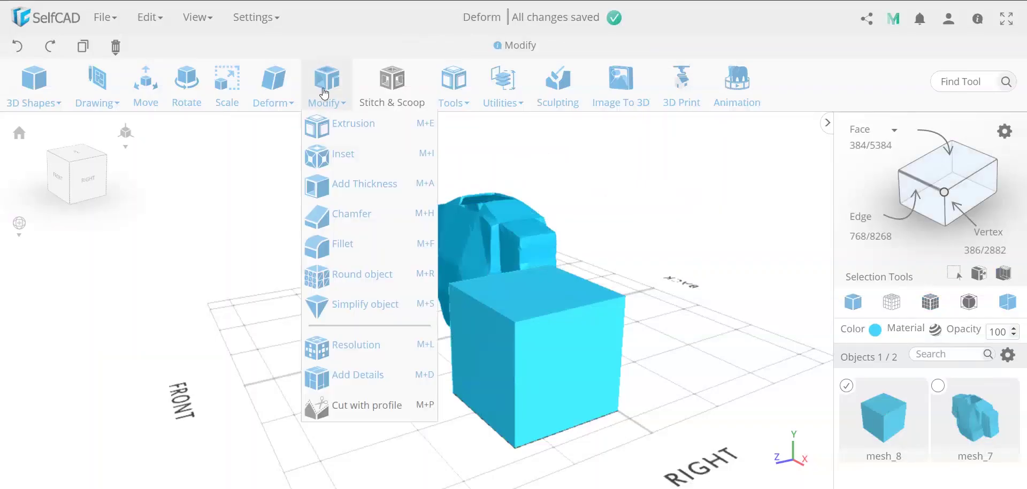
click(286, 91)
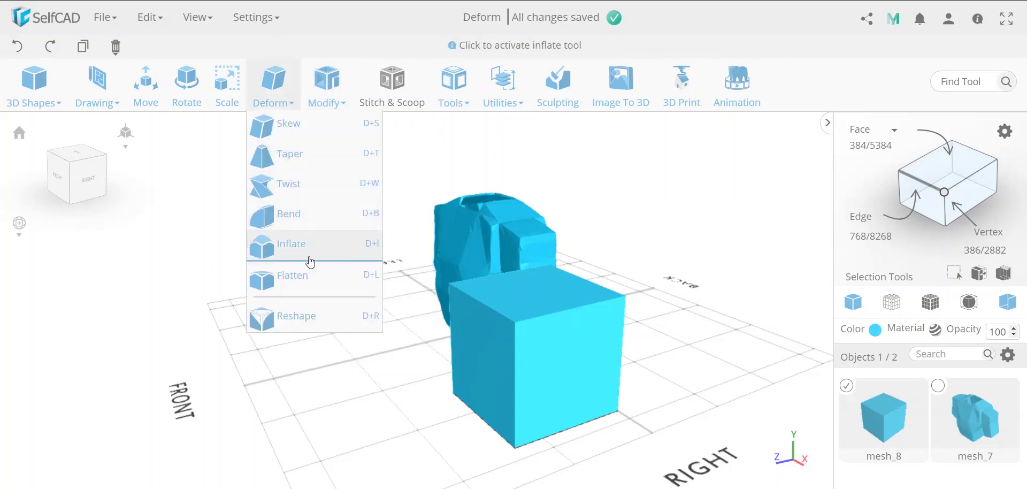
click(316, 224)
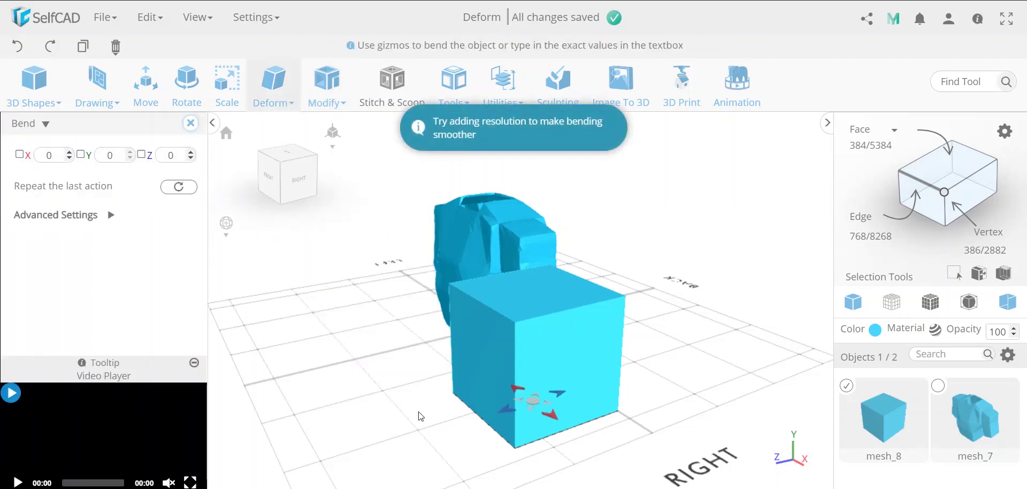
drag(402, 415, 383, 413)
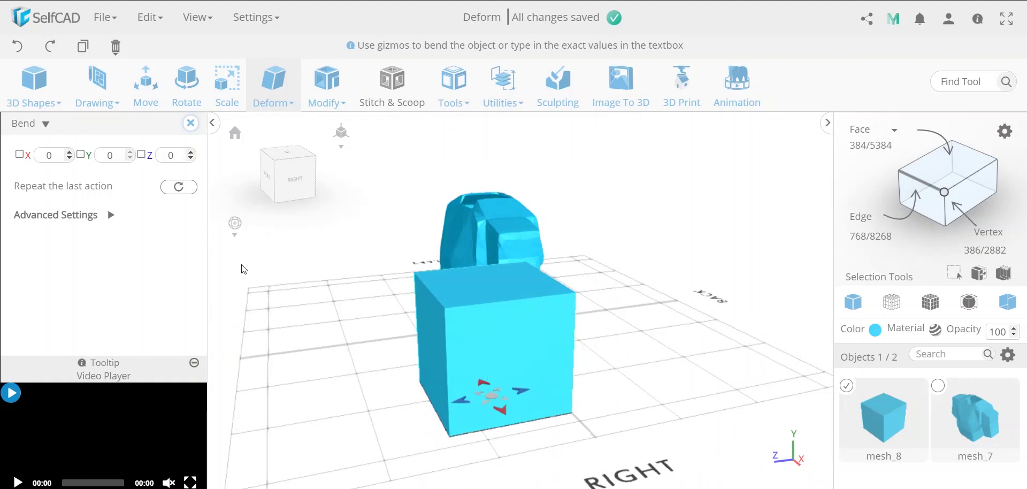
click(111, 214)
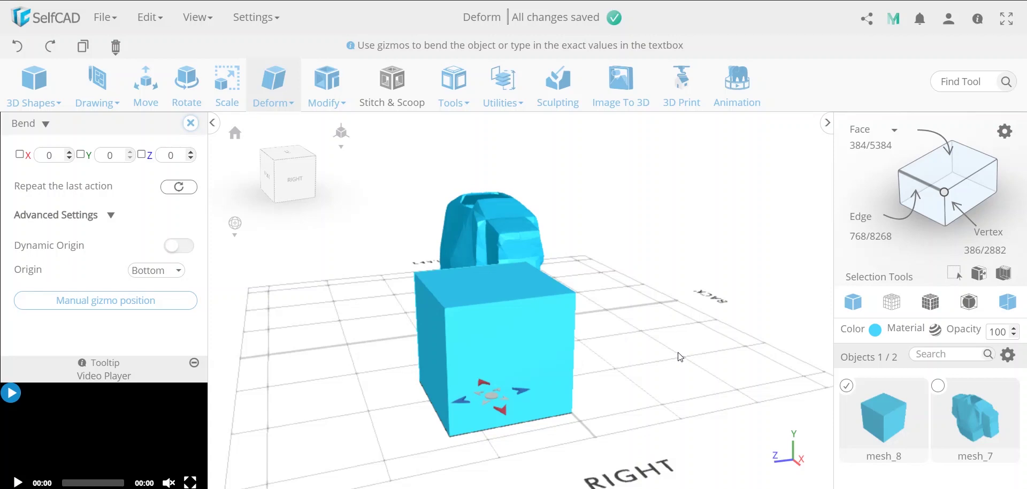
Try bending the cube slightly along the Z axis with the gizmo, and undo that bend
drag(656, 360, 643, 363)
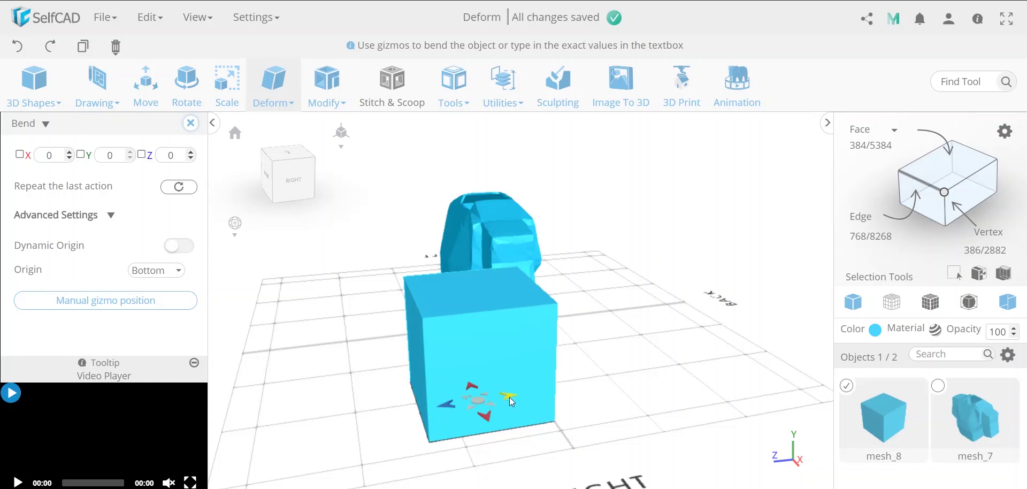
mouse_move(509, 397)
mouse_down()
mouse_move(618, 392)
mouse_move(485, 400)
mouse_move(496, 391)
mouse_up()
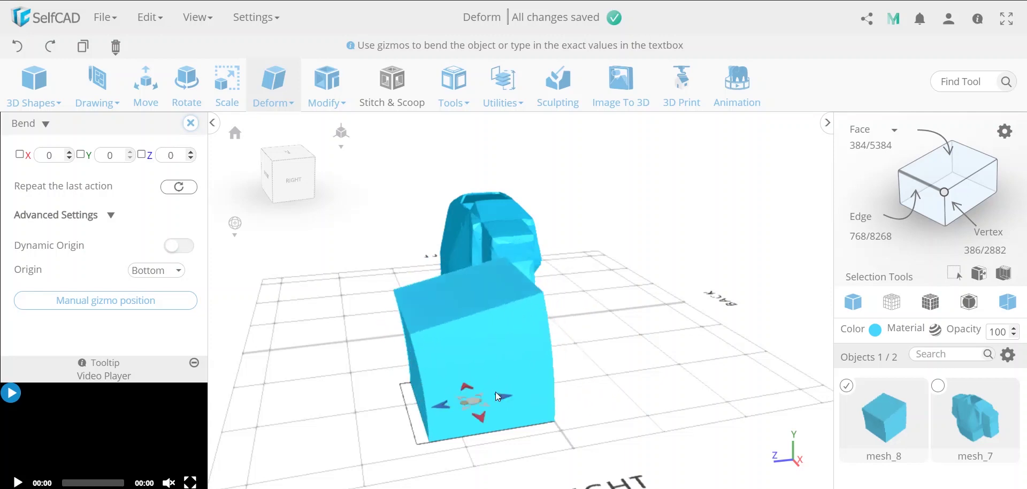
click(16, 47)
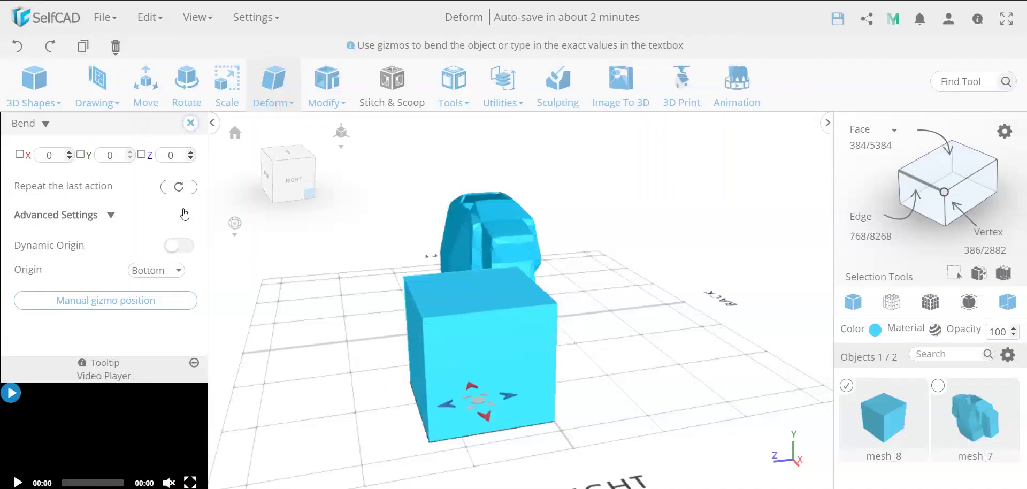
Try curling the cube over by entering an exact Z bend value, inspect the shape from its side, and undo it
double_click(177, 156)
text(36)
key(Return)
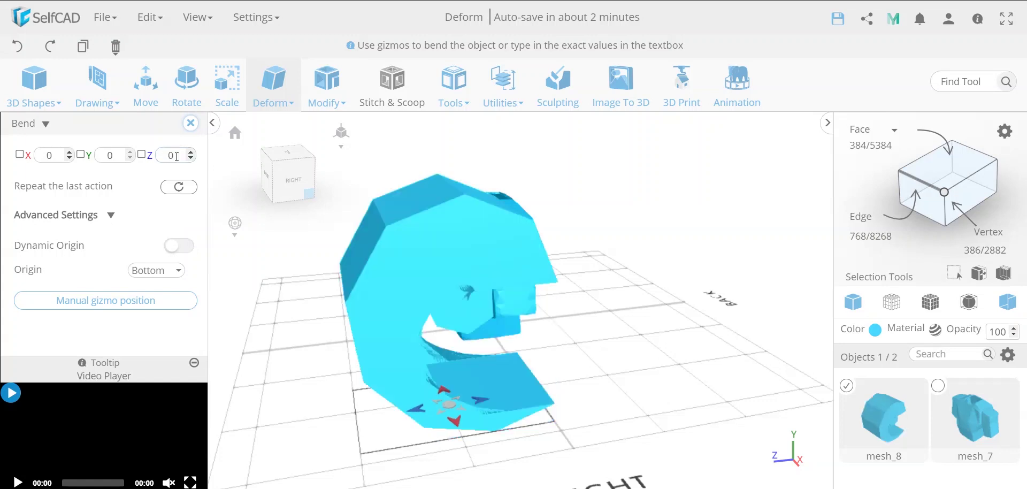
drag(624, 317, 585, 319)
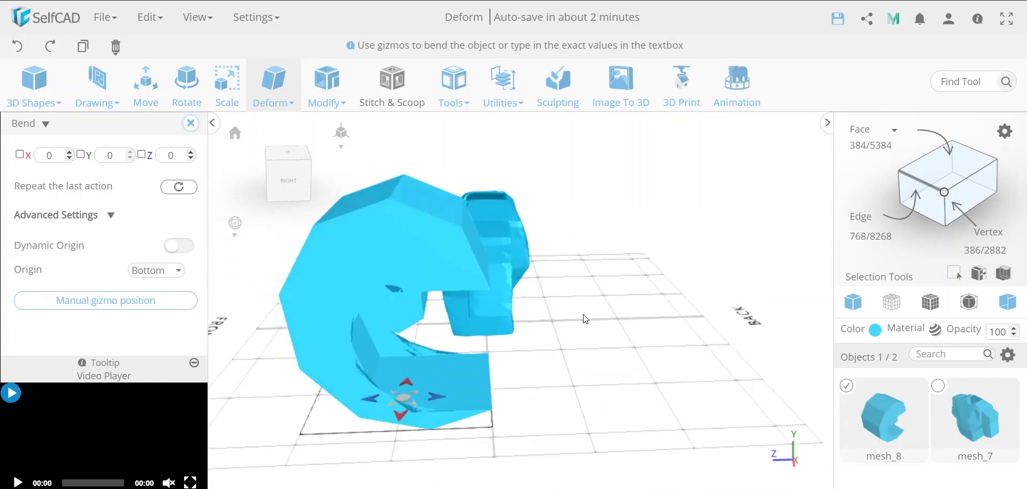
click(17, 46)
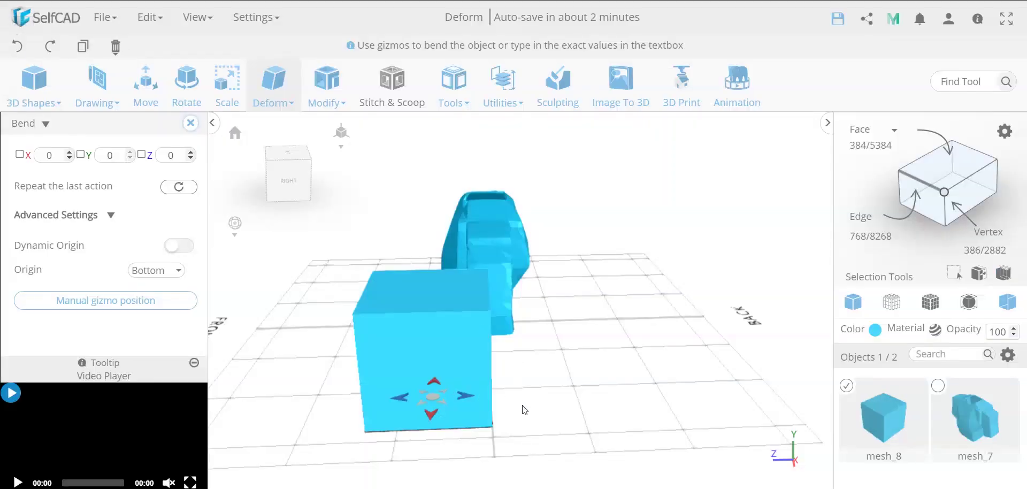
Try bending the cube 360 about Z with the origin set to Middle, inspect the faceted shape, and undo the bend
click(168, 271)
click(160, 303)
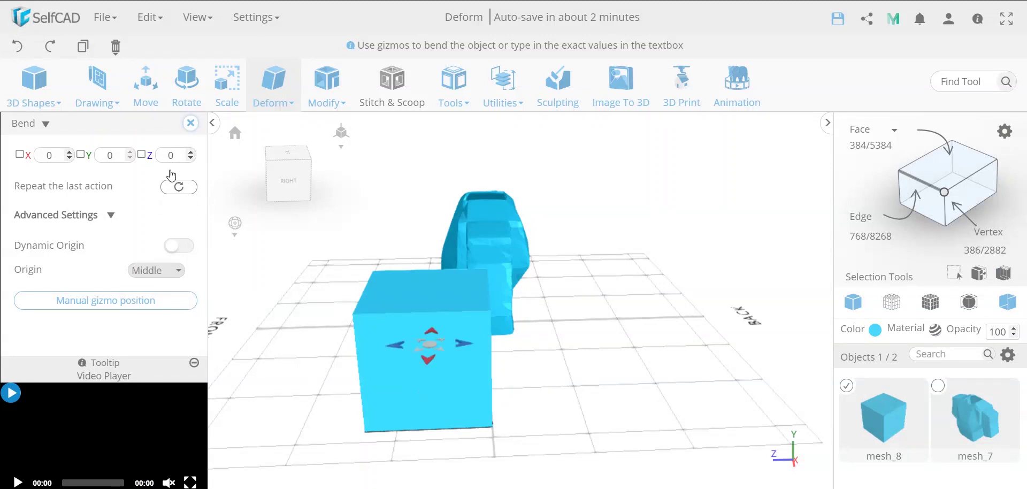
double_click(171, 154)
text(36)
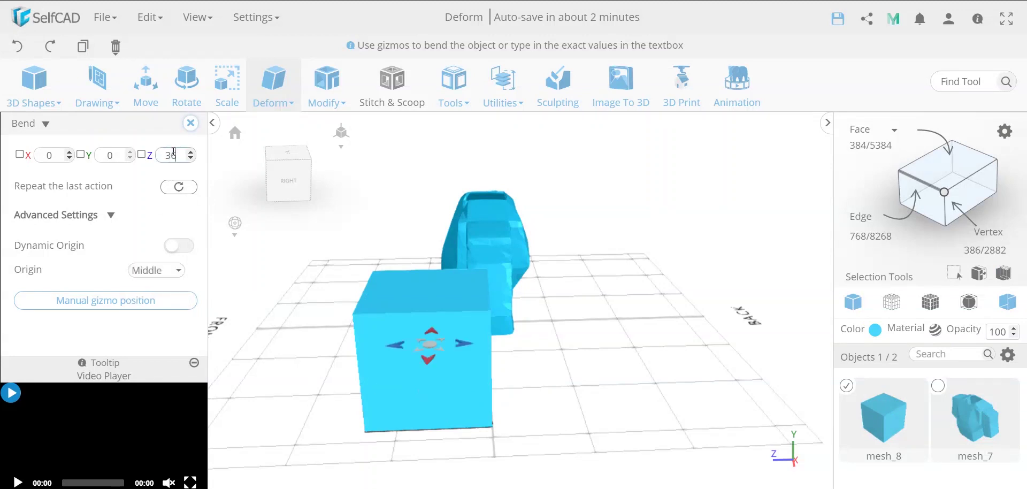
text(0)
key(Return)
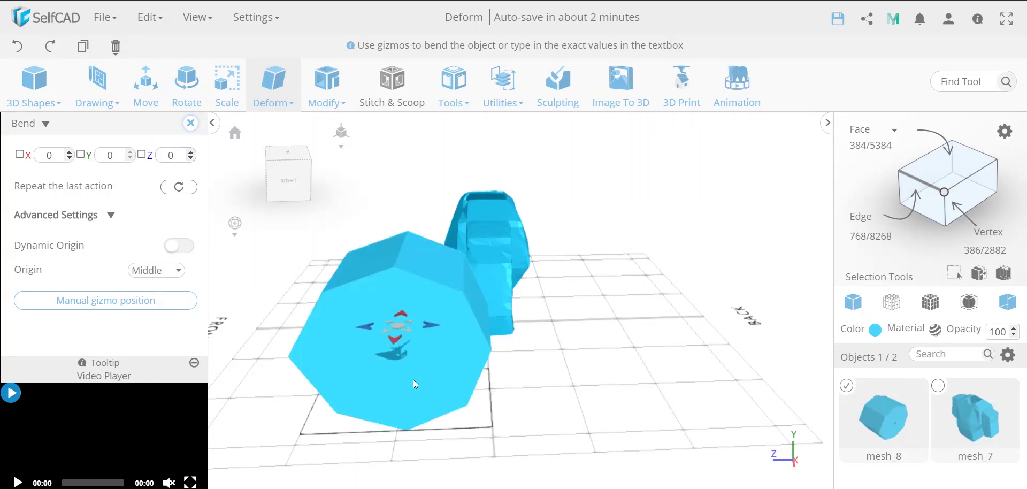
drag(436, 401, 474, 395)
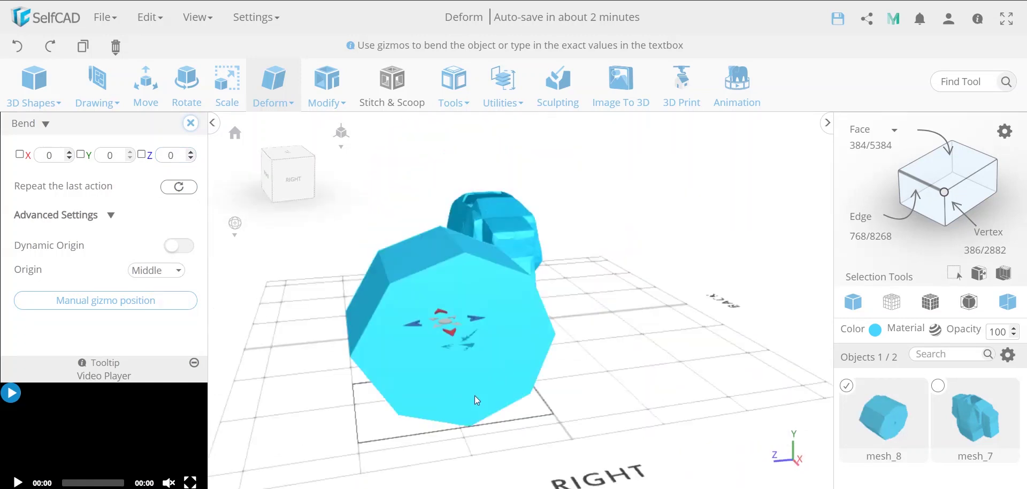
click(20, 47)
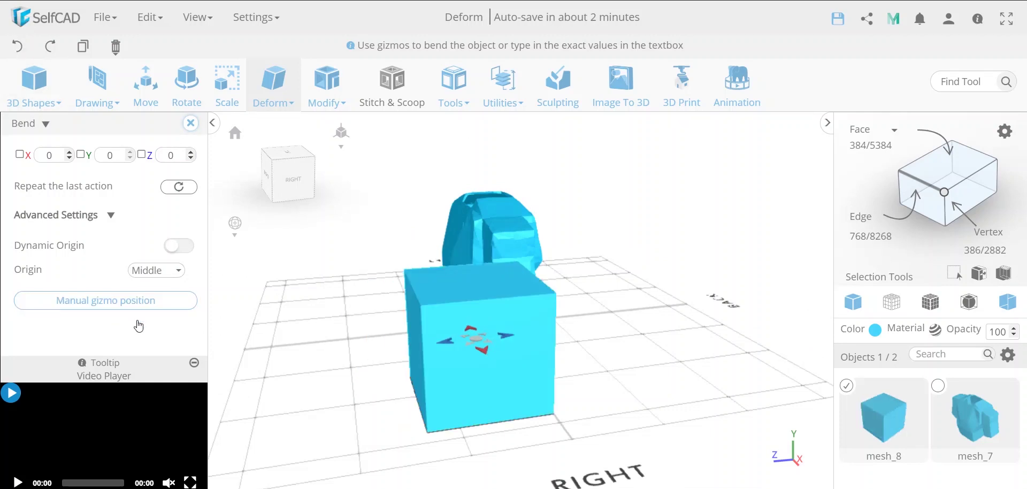
Try a 360 Z bend on the cube with Dynamic Origin enabled, inspect it, then leave Bend and undo the bend
click(194, 363)
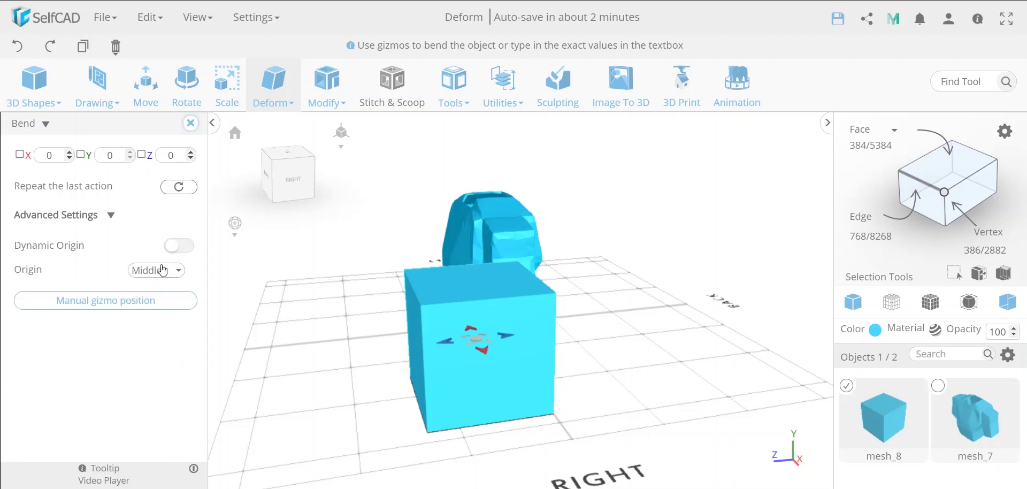
click(185, 250)
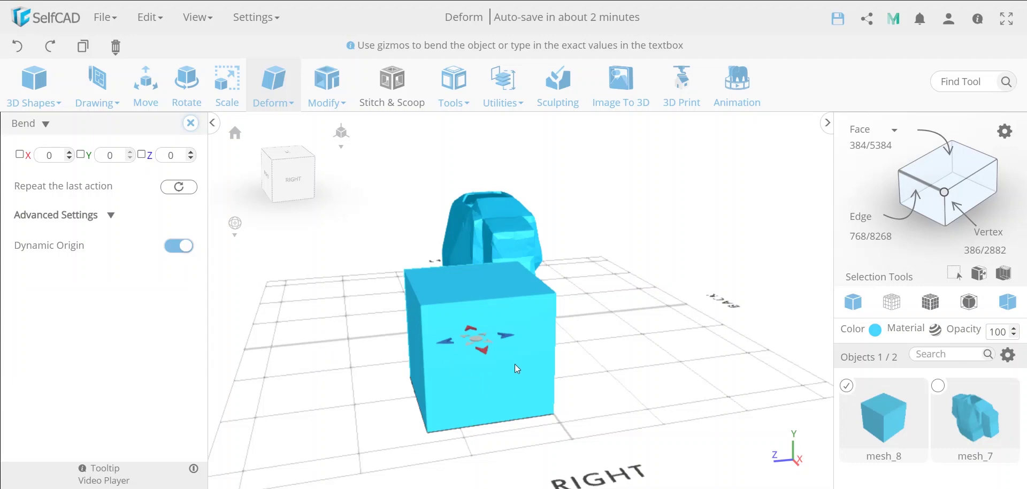
double_click(179, 155)
text(360)
key(Return)
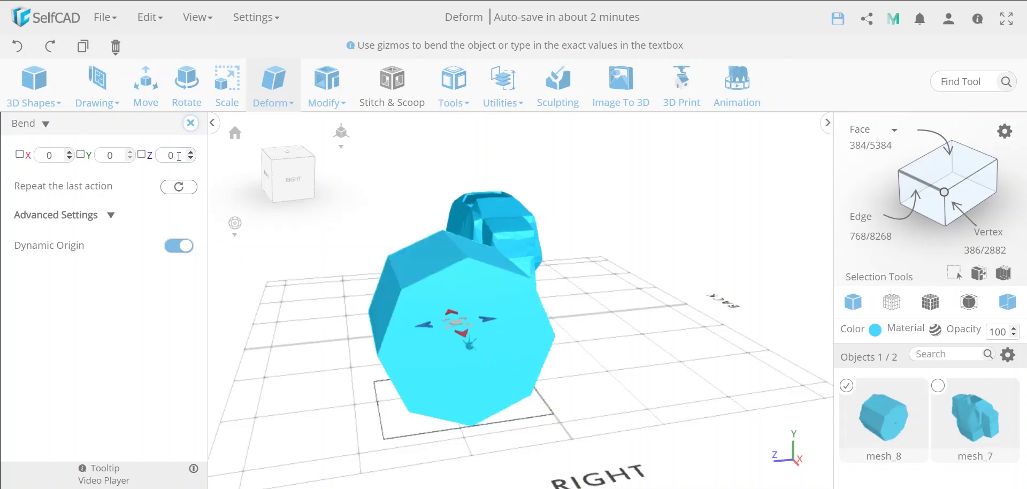
mouse_move(600, 330)
mouse_down()
mouse_move(541, 270)
mouse_move(601, 300)
mouse_move(588, 339)
mouse_up()
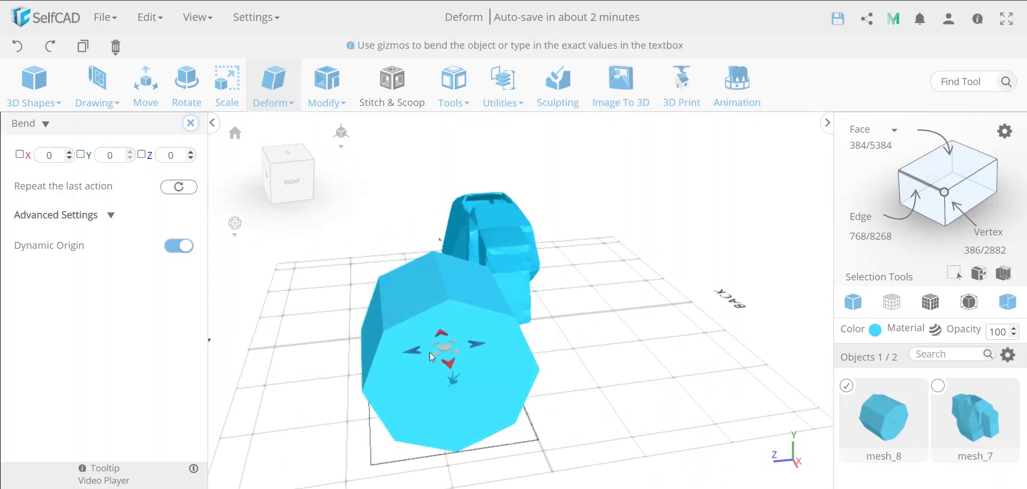
click(190, 123)
click(18, 54)
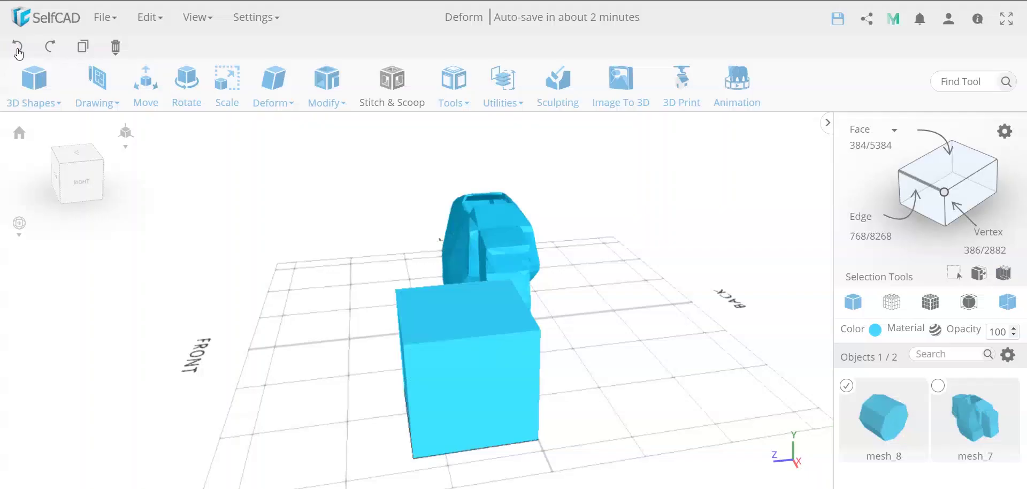
Raise the cube's mesh resolution to detail level 6 with the Resolution tool and apply it
click(273, 88)
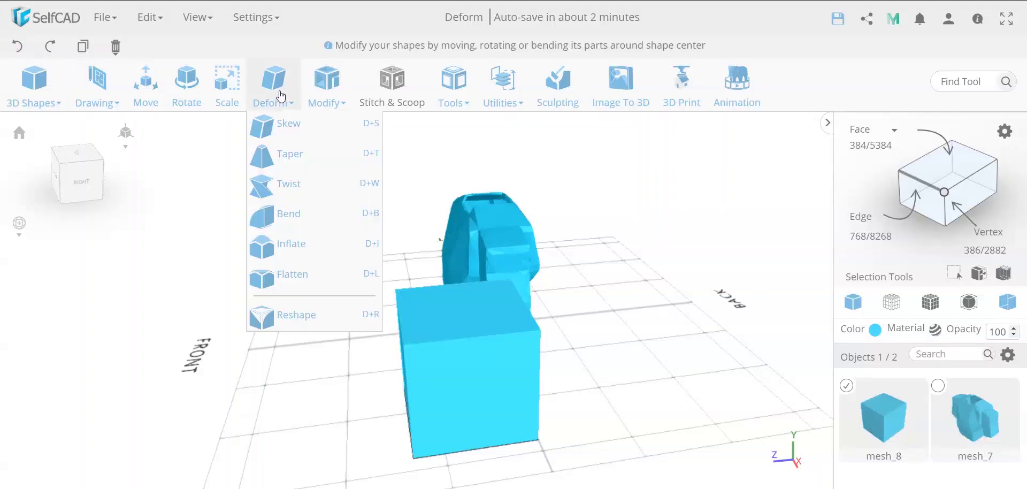
click(305, 229)
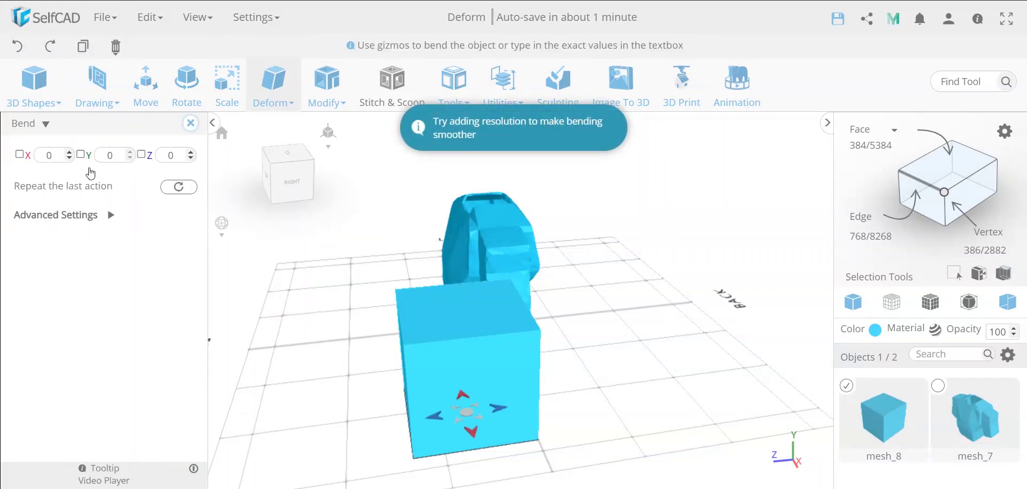
click(325, 90)
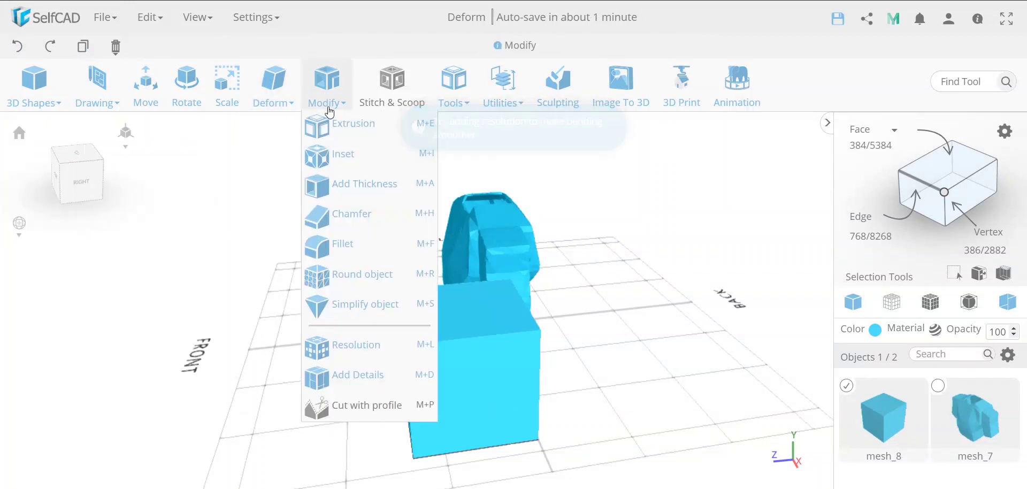
click(353, 347)
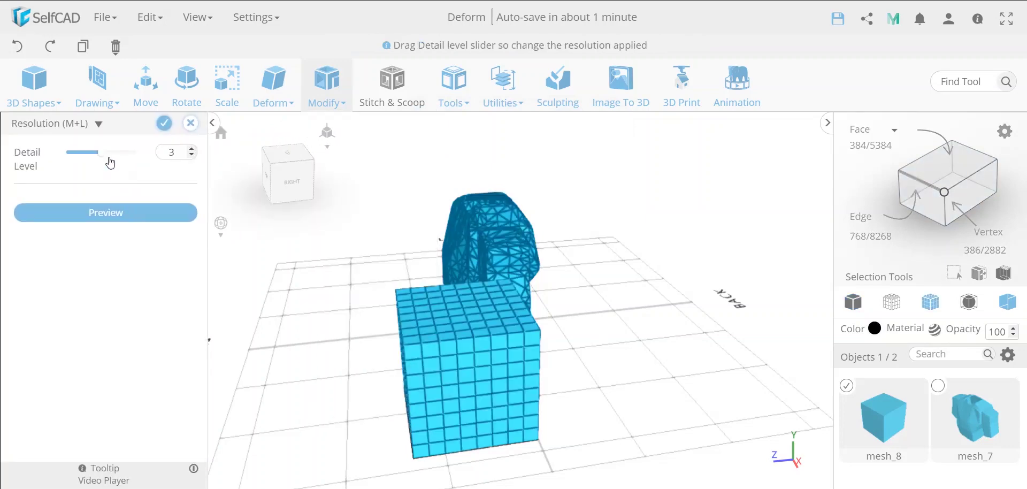
drag(106, 157, 167, 155)
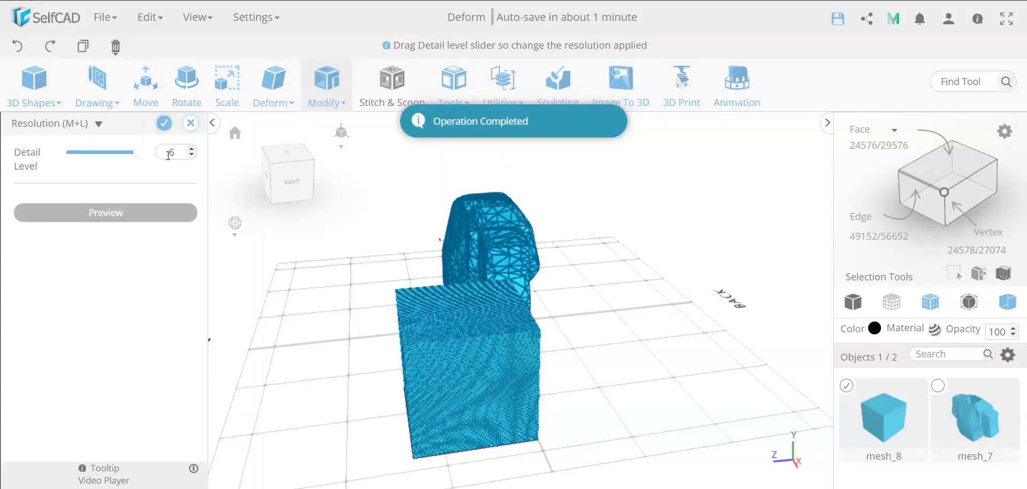
click(164, 123)
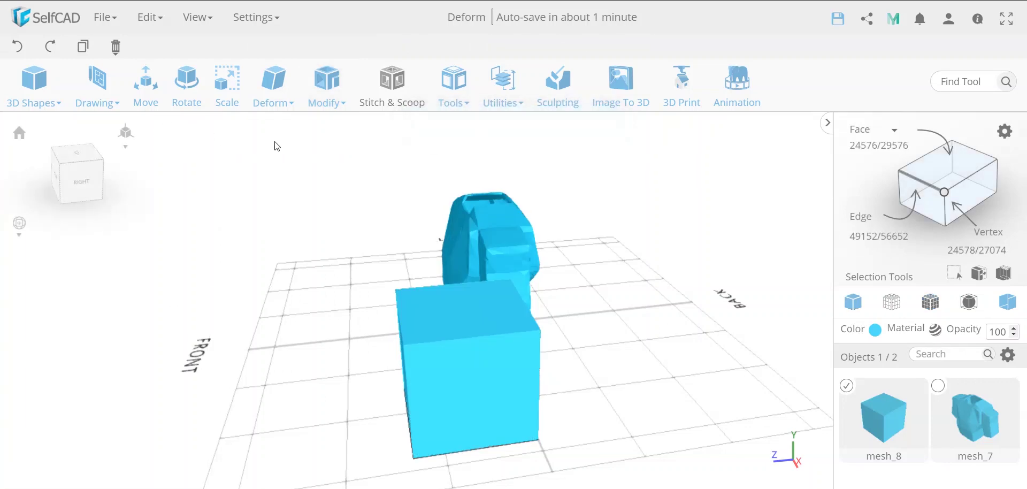
Try a 360 Z bend on the refined cube with the origin set to Middle, inspect its smoothness, and undo the bend
click(327, 102)
click(281, 101)
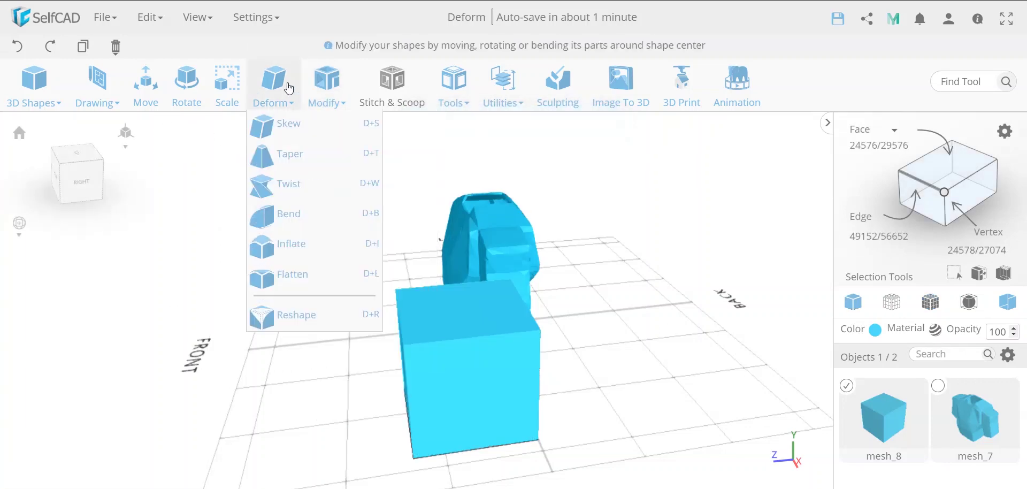
click(295, 216)
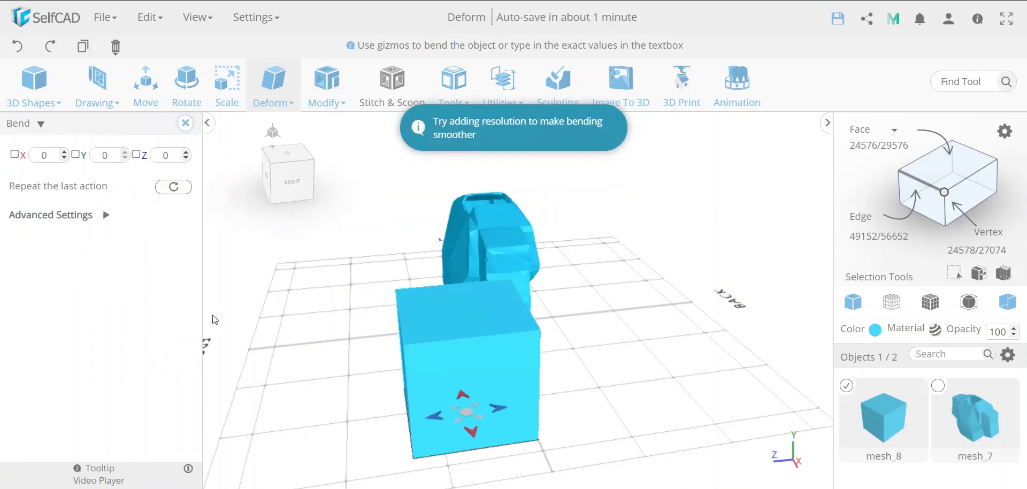
click(110, 216)
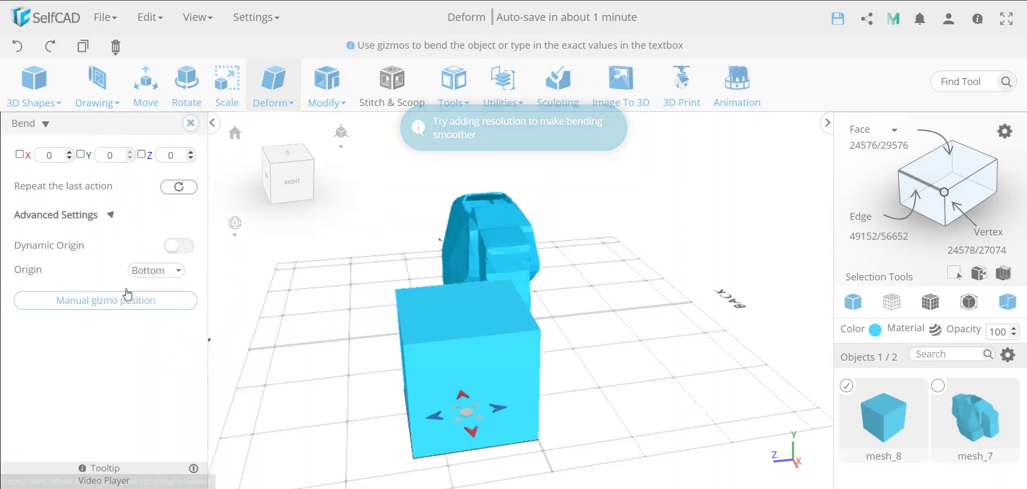
click(158, 275)
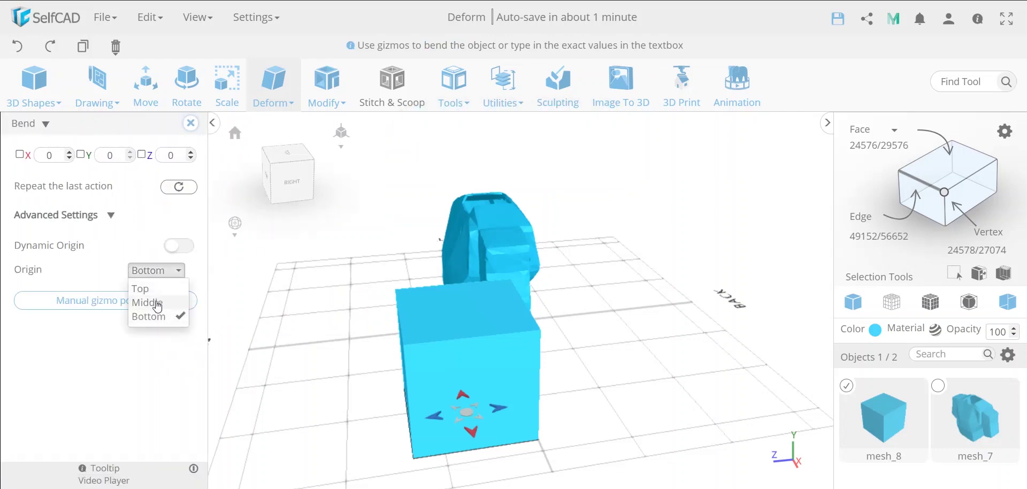
click(155, 301)
click(172, 155)
text(3)
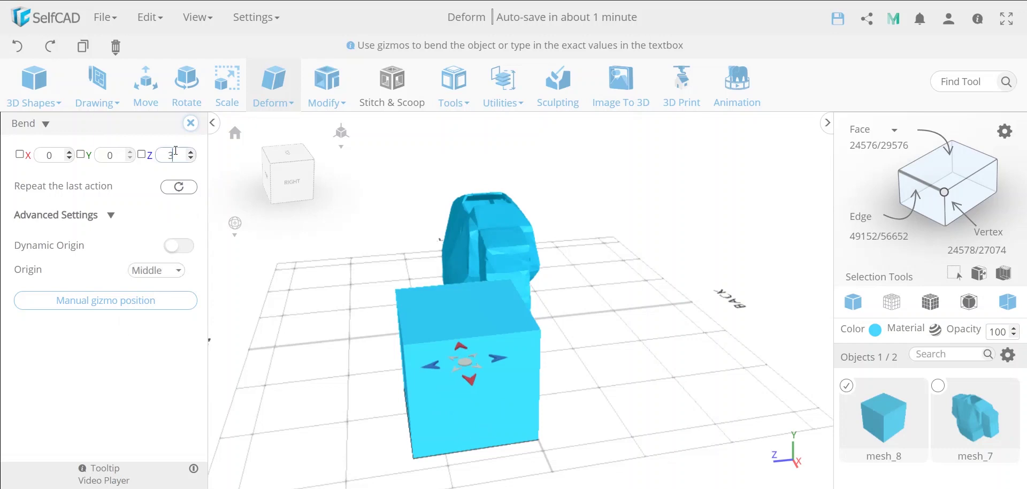
text(60)
key(Return)
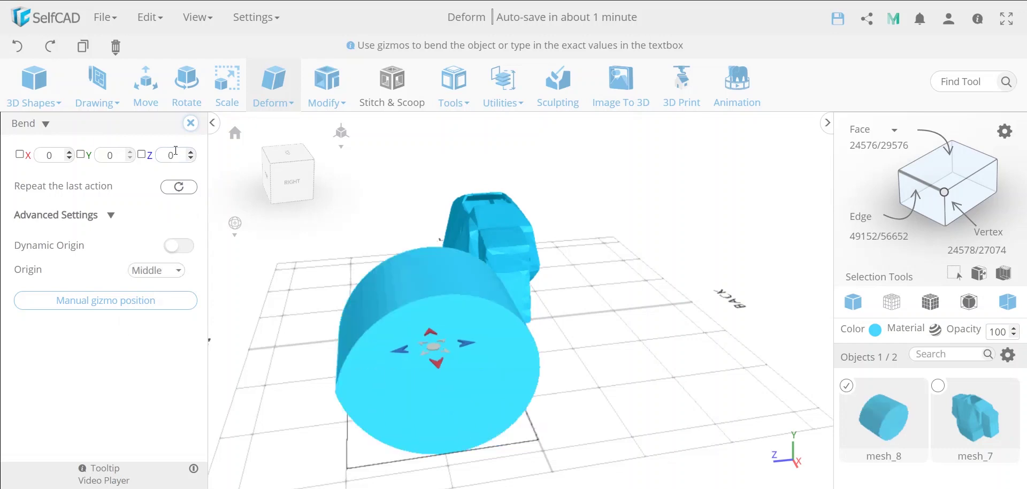
drag(318, 426, 361, 414)
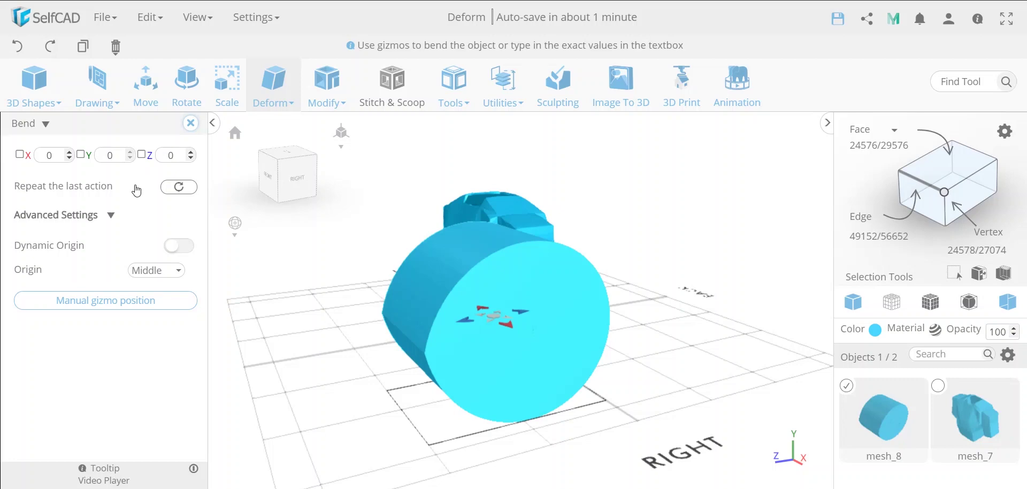
click(19, 48)
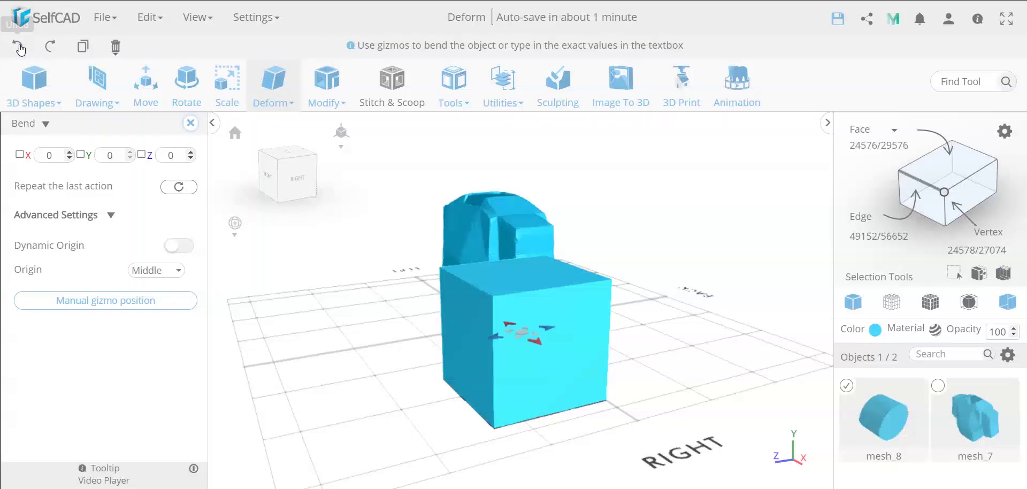
Bend the refined cube 360 about Z with Dynamic Origin enabled, inspect the rounded shape, and leave the Bend tool
click(187, 252)
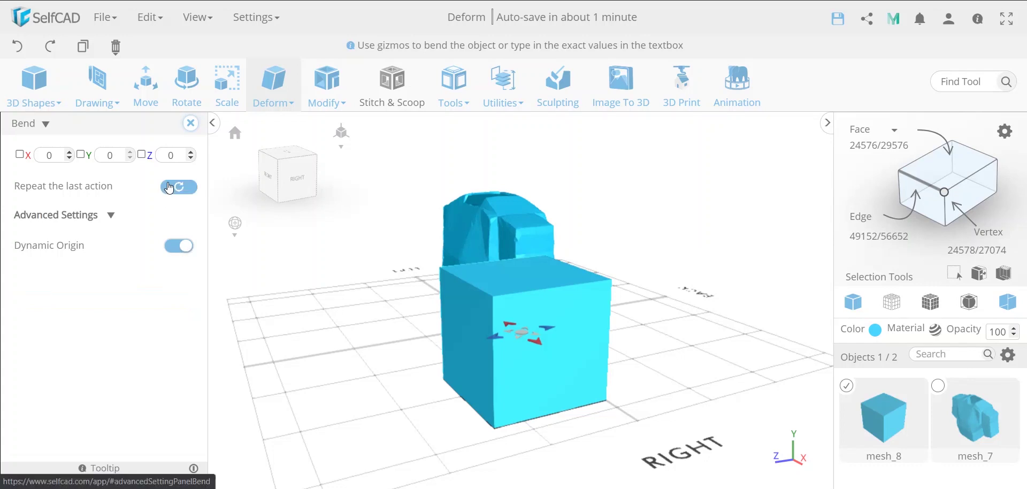
click(179, 155)
text(3)
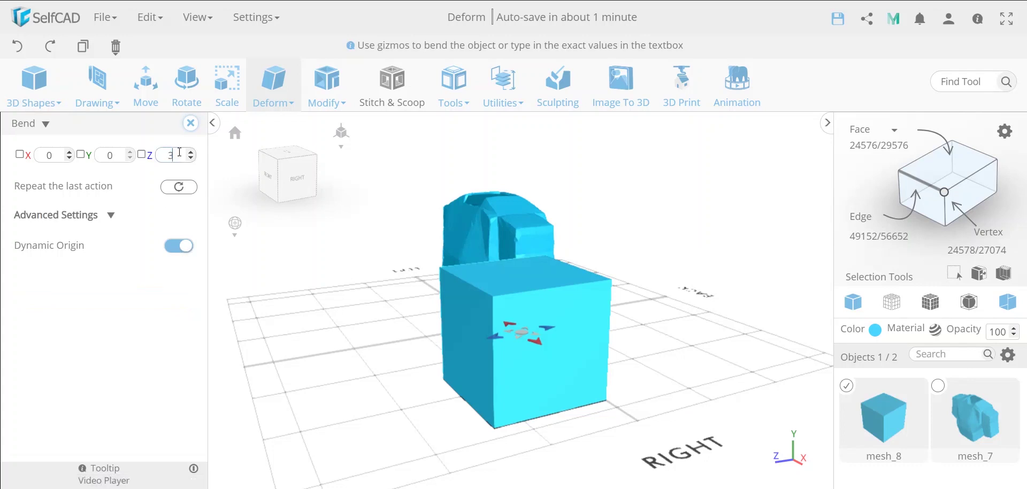
text(60)
key(Return)
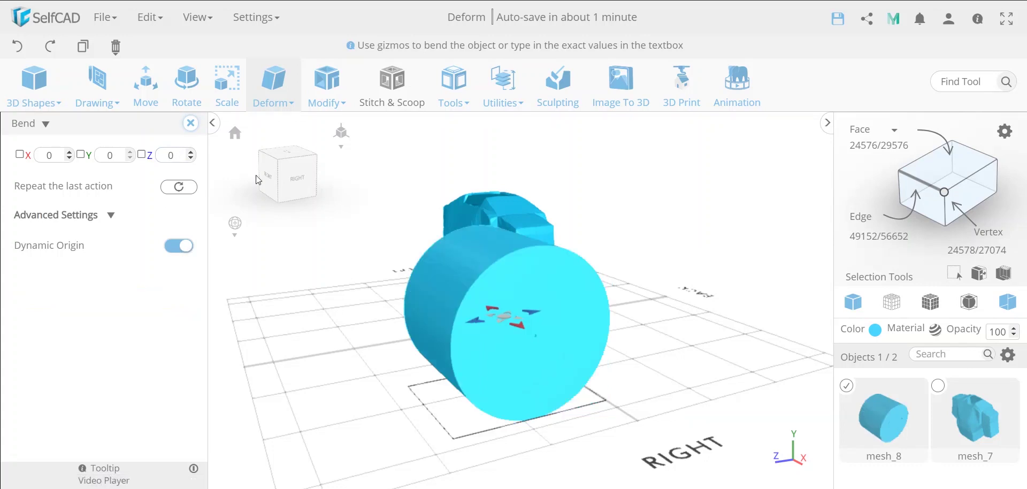
drag(416, 398, 392, 366)
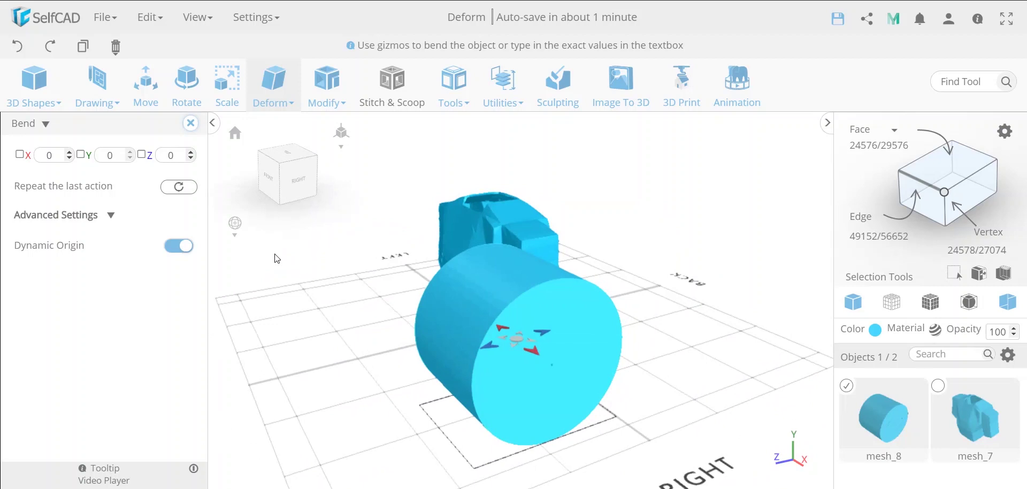
click(190, 124)
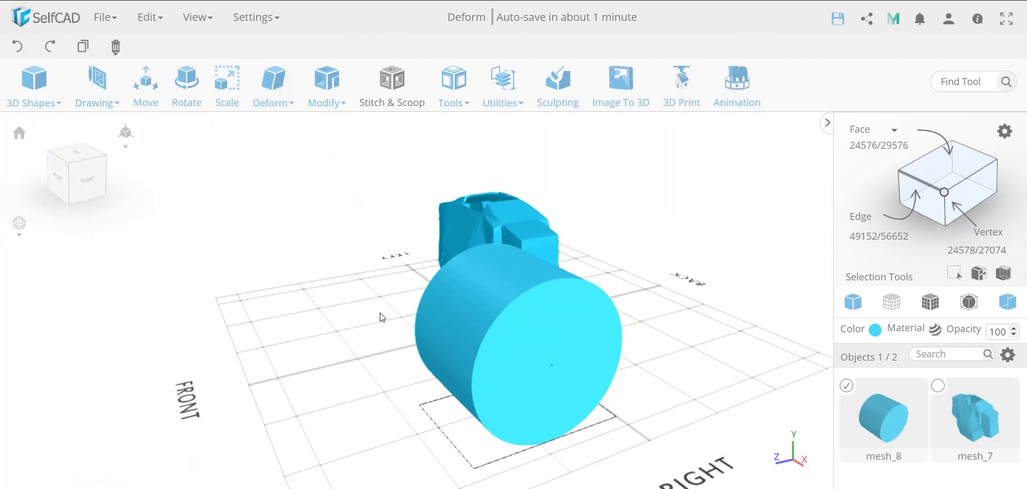
Delete the bent cube from the scene and view the shirt from the front
key(Delete)
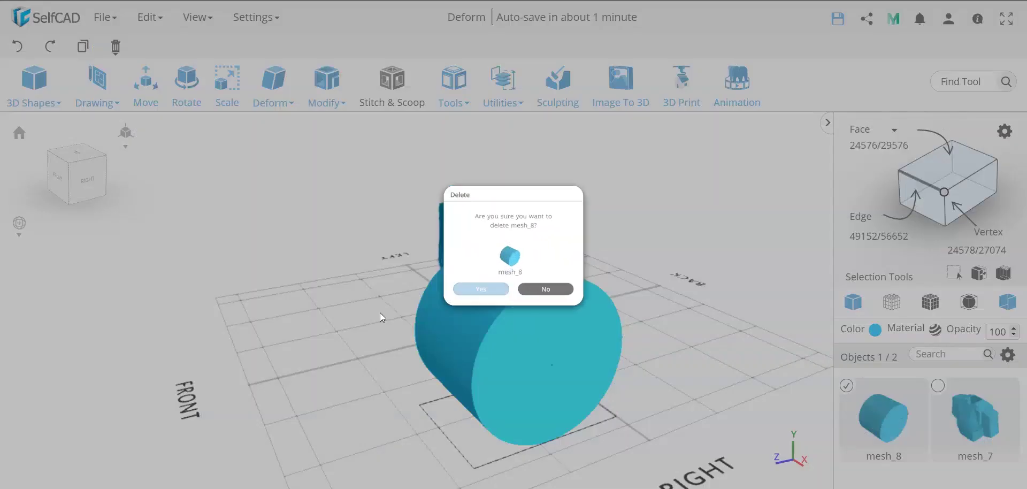
key(Return)
right_drag(410, 362, 554, 360)
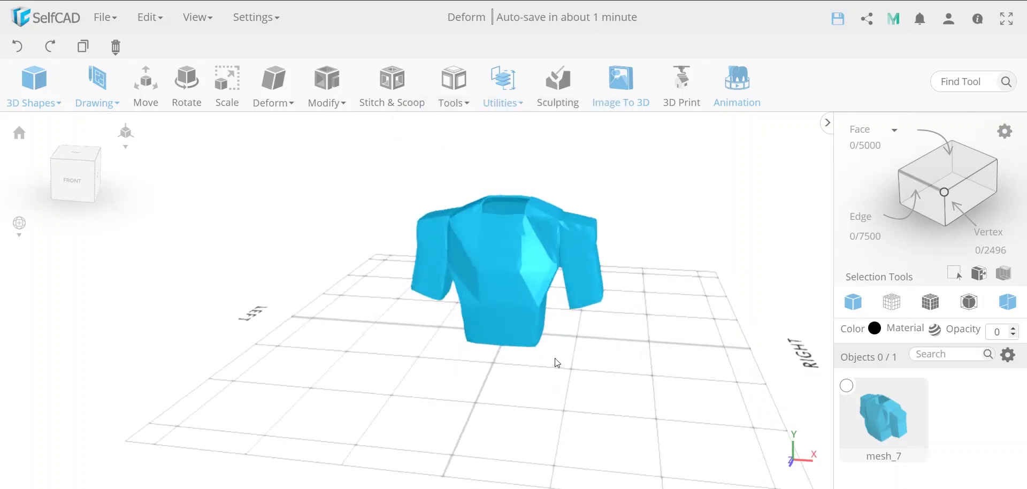
Select the shirt and examine its mesh up close, first in wireframe display and then as a solid with visible edges
click(508, 252)
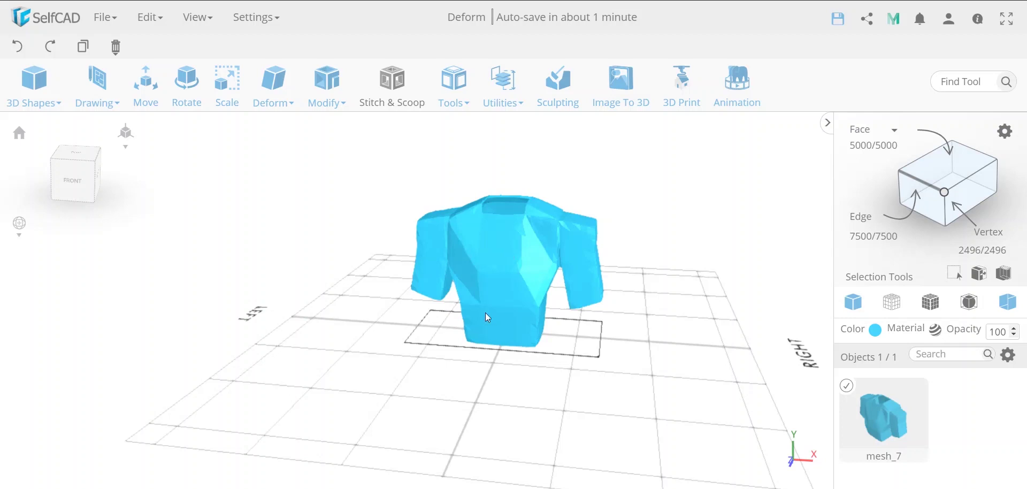
click(892, 302)
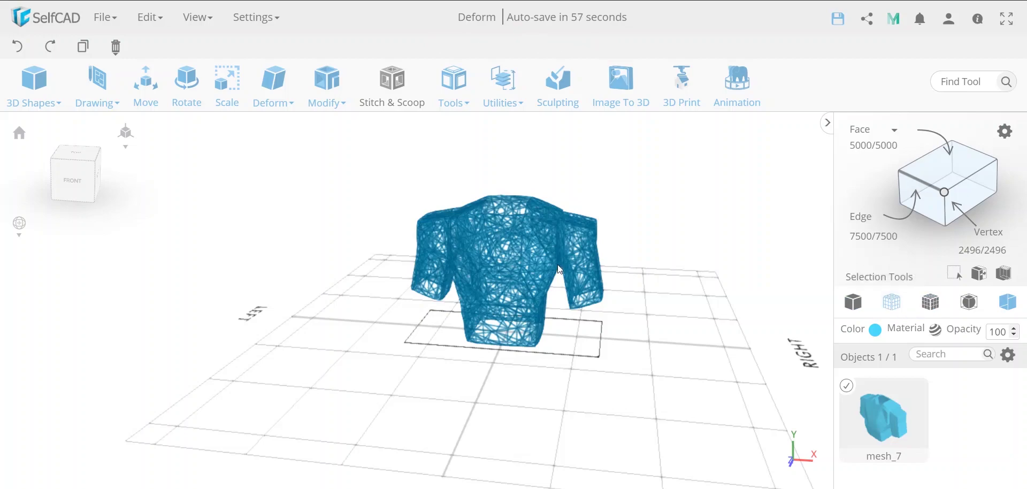
scroll(501, 279, up, 5)
scroll(501, 279, down, 3)
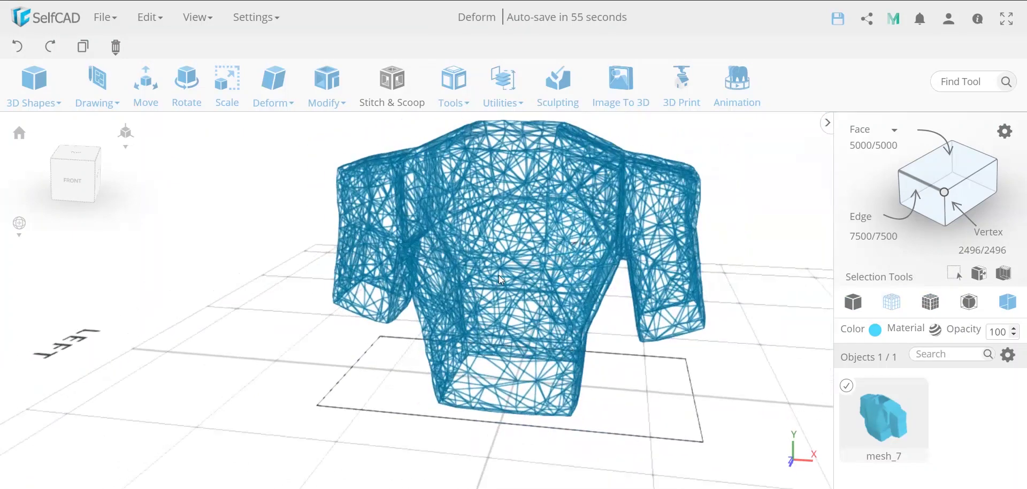
click(931, 302)
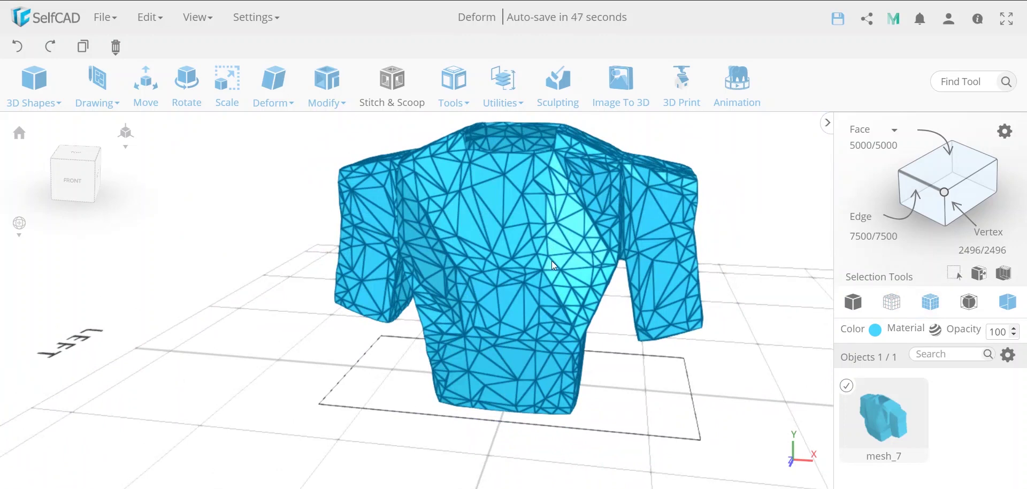
Activate face selection for the shirt after trying polygon selection on one of its sleeves
drag(522, 447, 458, 407)
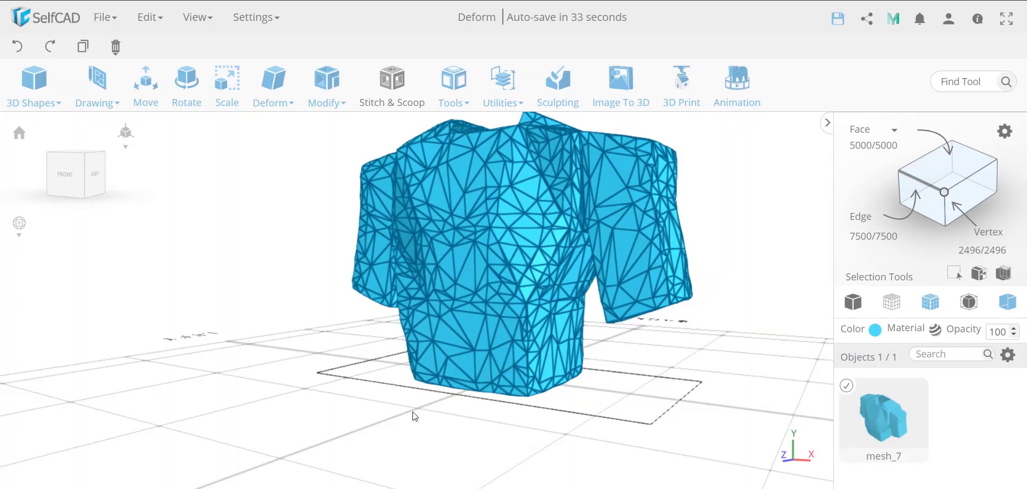
drag(415, 417, 487, 416)
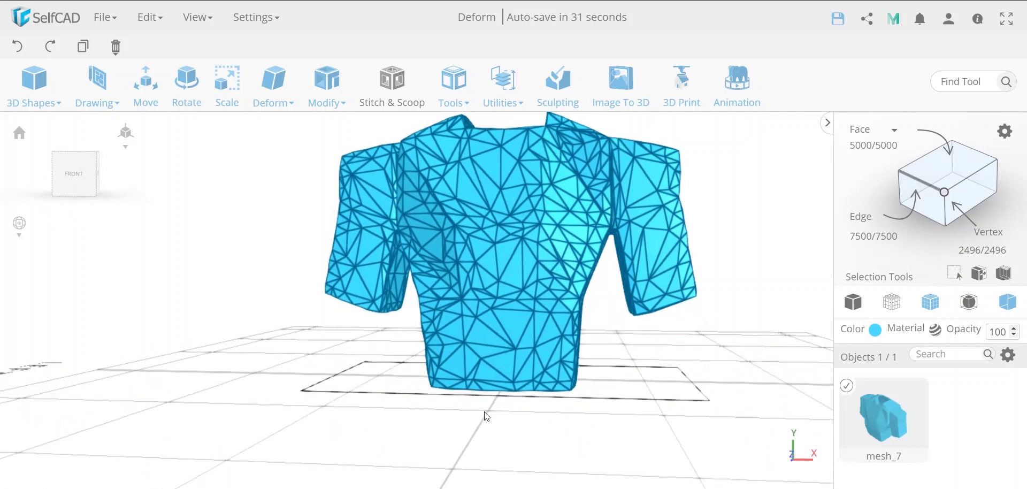
click(947, 163)
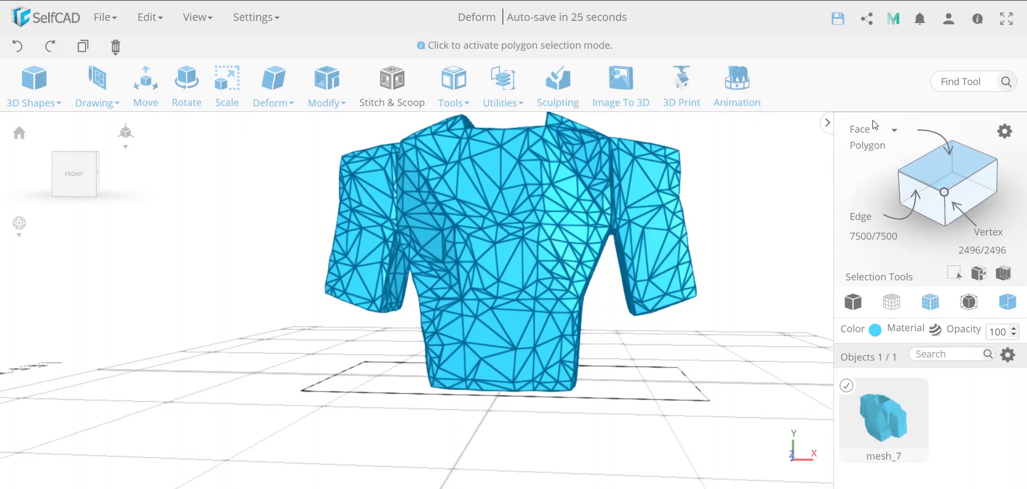
click(868, 145)
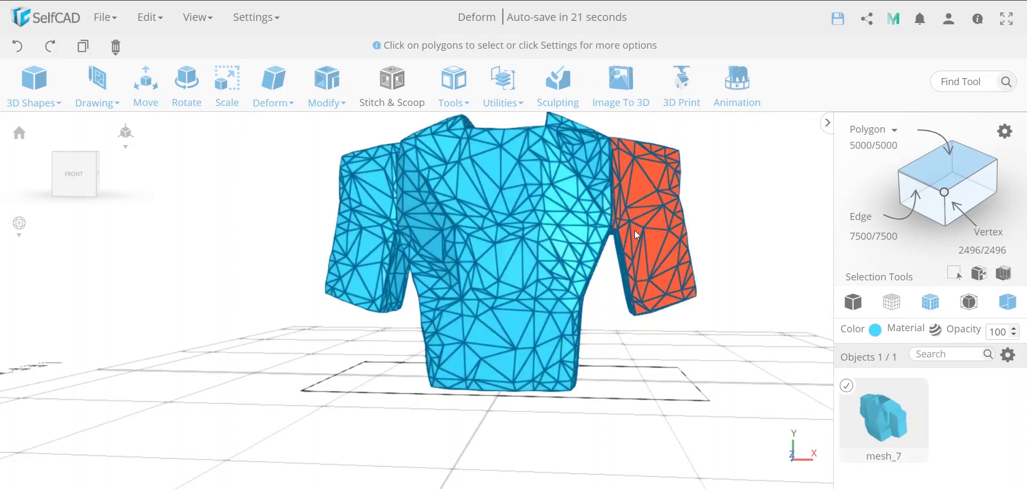
click(635, 230)
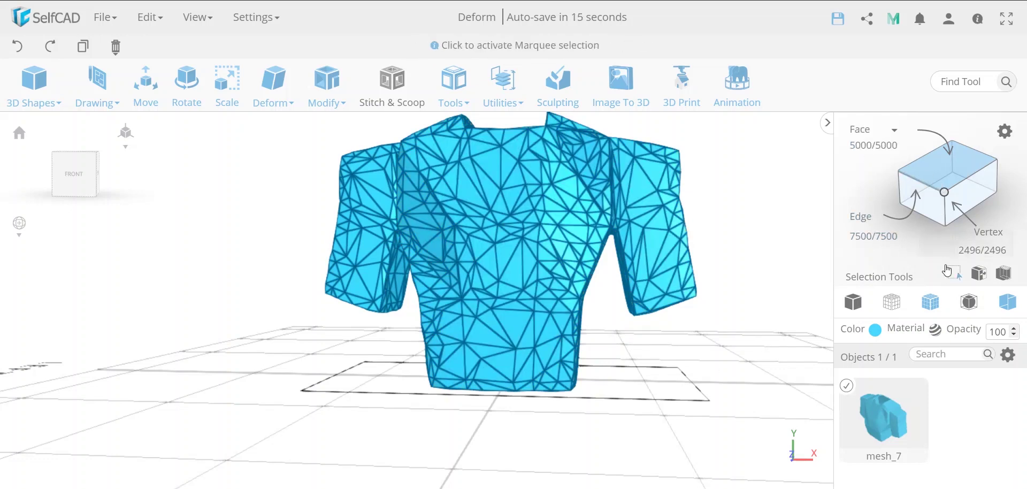
Marquee-select the faces along the front of the shirt's lower hem and add the missed faces near the side
click(955, 274)
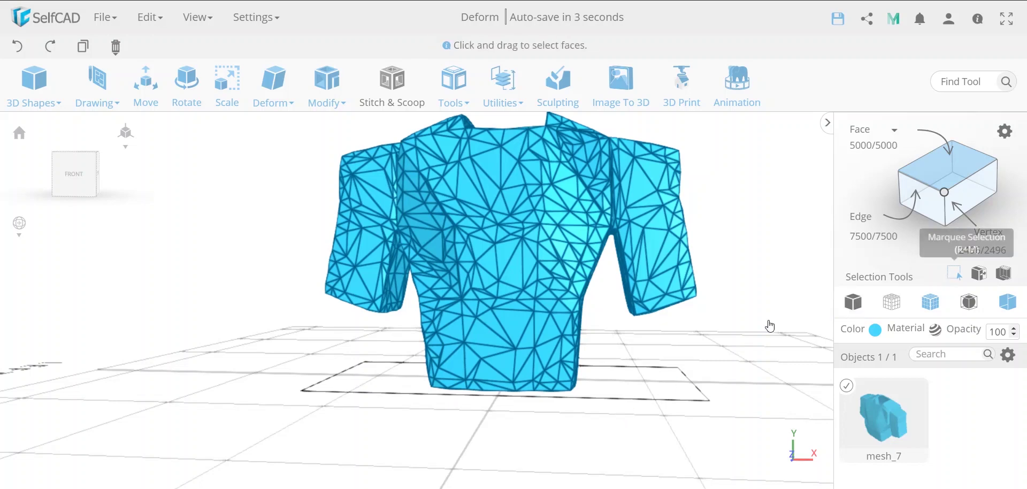
drag(598, 401, 394, 353)
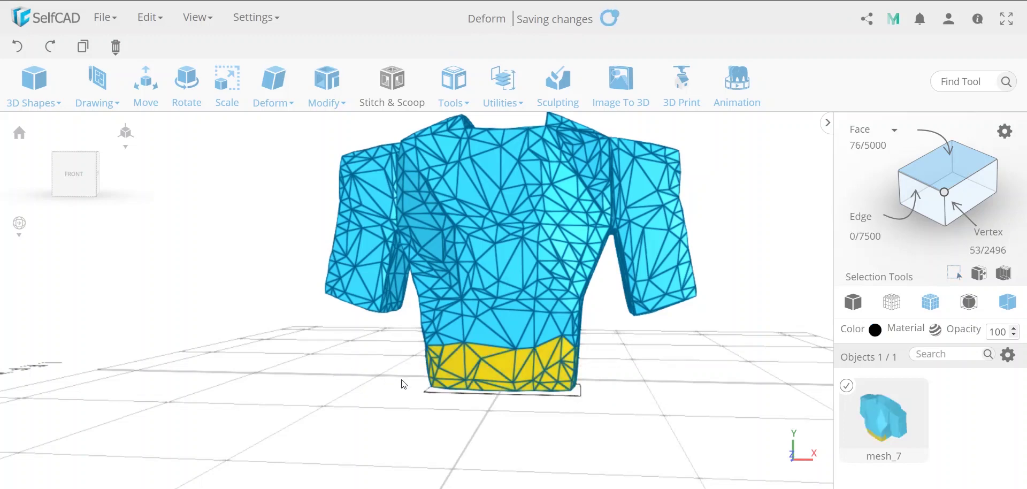
right_drag(556, 455, 524, 454)
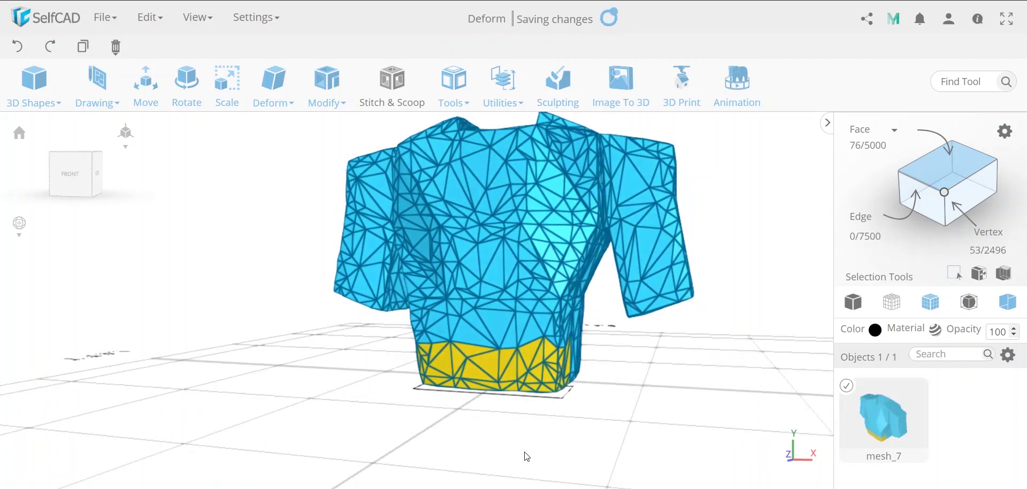
click(551, 341)
click(564, 344)
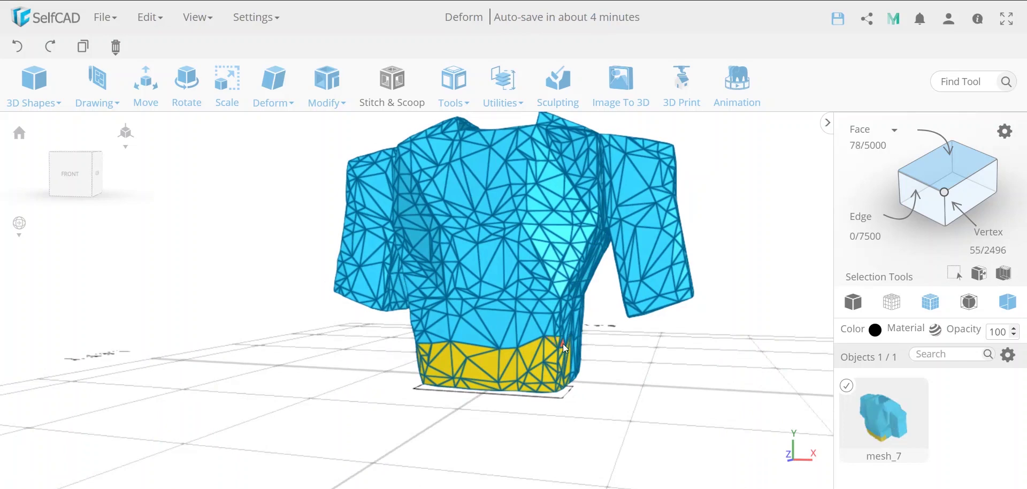
Extend the marquee face selection along the lower hem across the shirt's side shown in the RIGHT view
drag(614, 443, 439, 440)
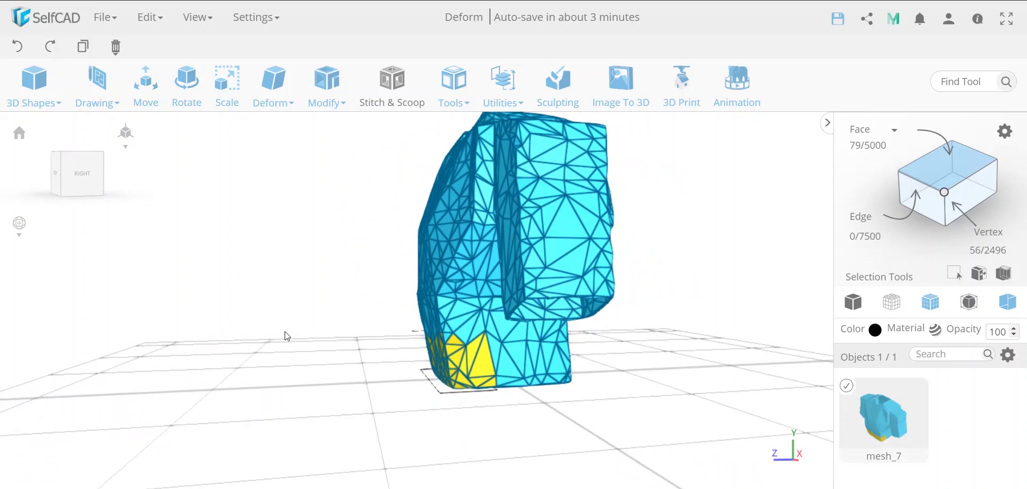
click(954, 273)
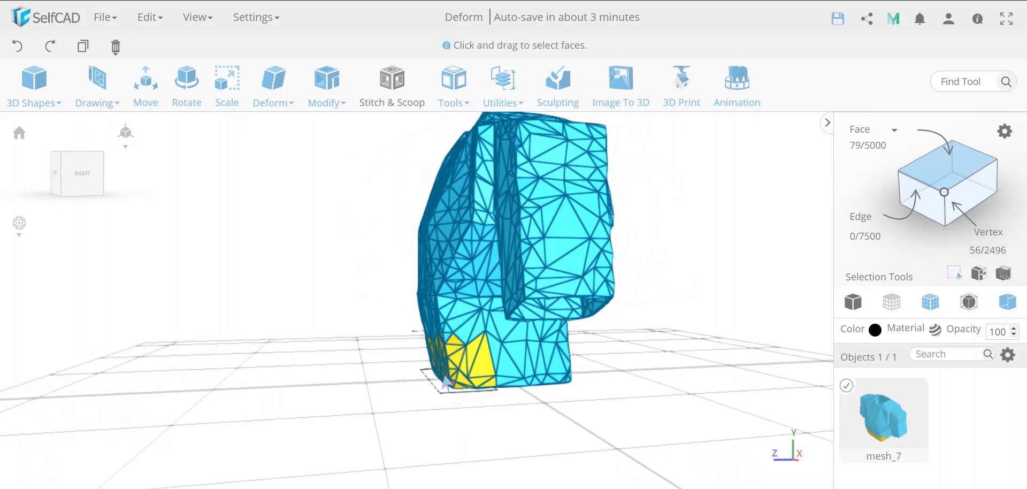
drag(400, 344, 573, 375)
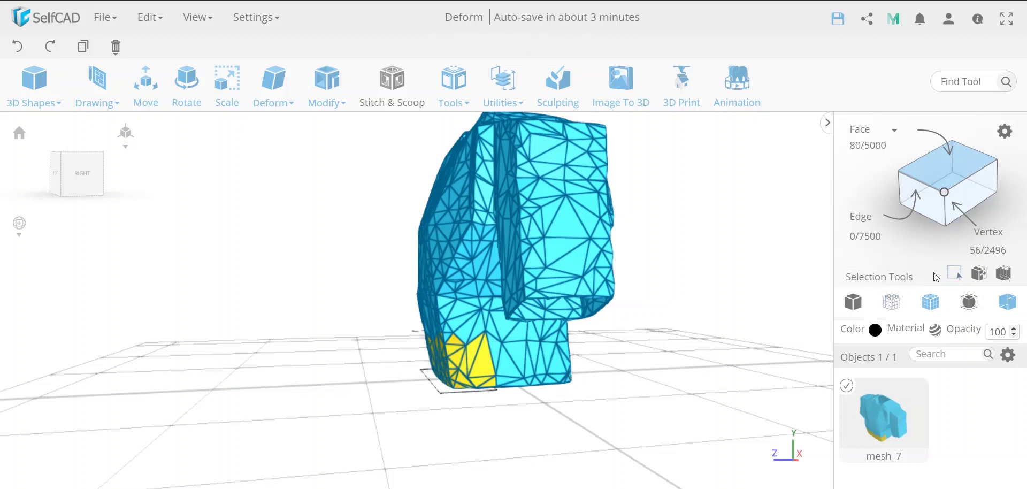
click(954, 272)
drag(399, 350, 608, 408)
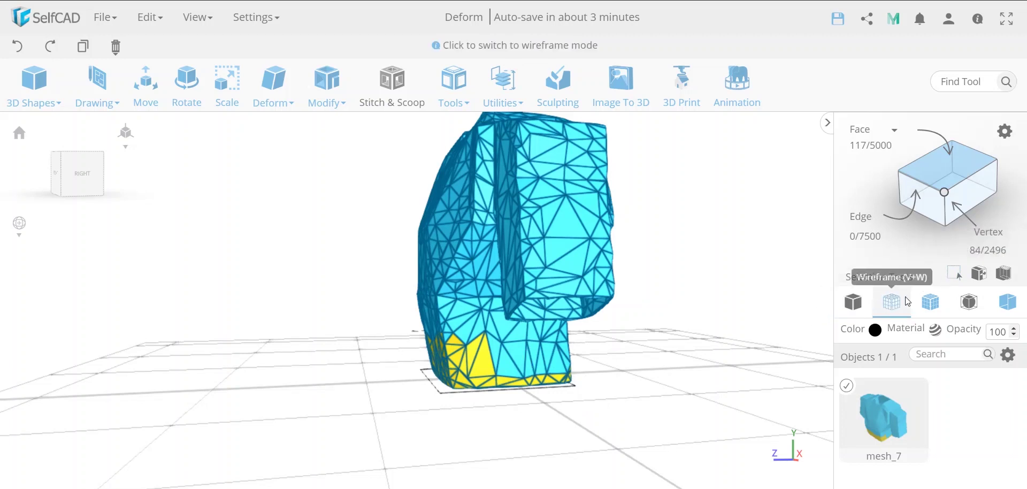
drag(622, 357, 463, 358)
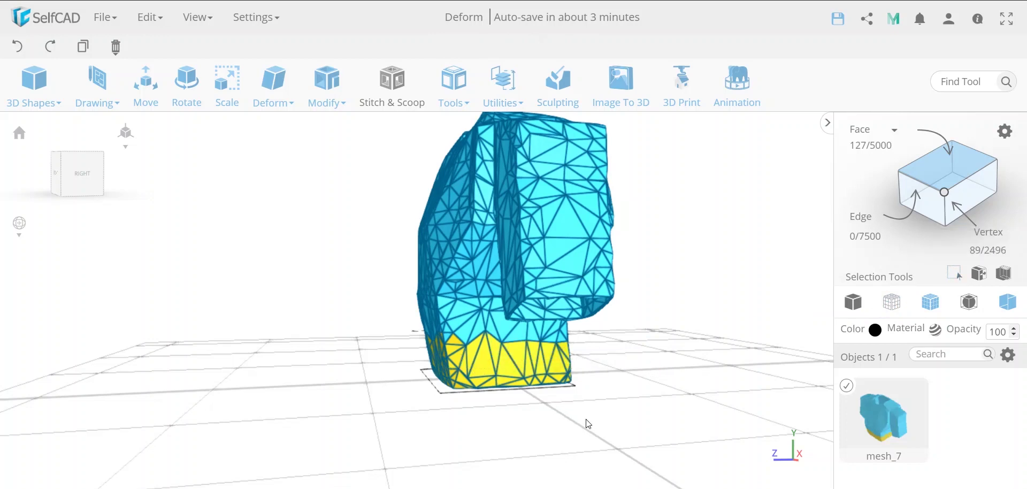
Add the hem faces across the shirt's back to the selection and deselect one of the peaks rising above the band
right_drag(584, 419, 338, 421)
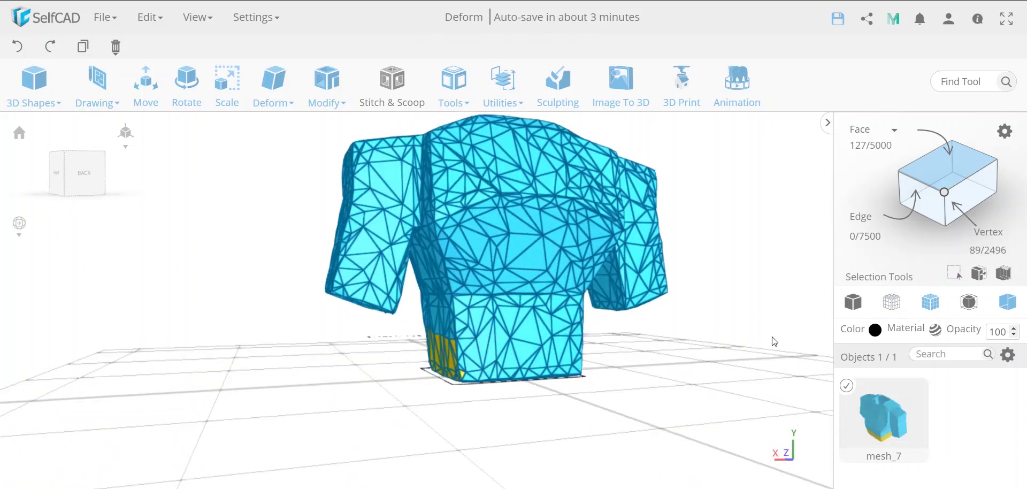
click(954, 273)
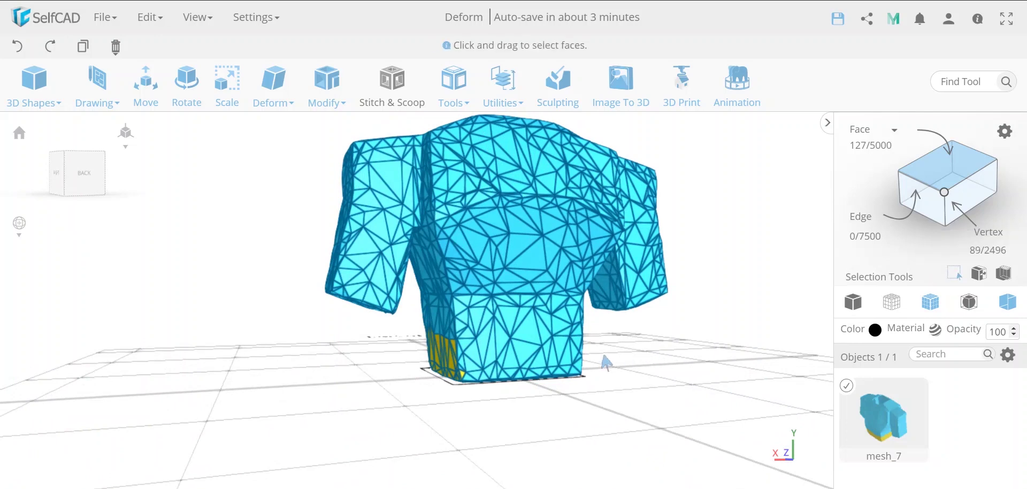
drag(601, 382, 434, 347)
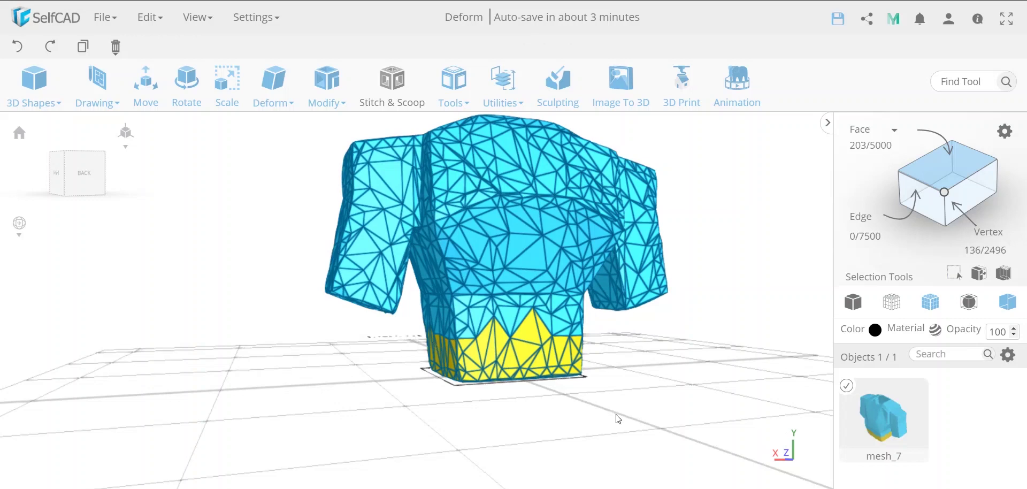
right_drag(608, 419, 539, 421)
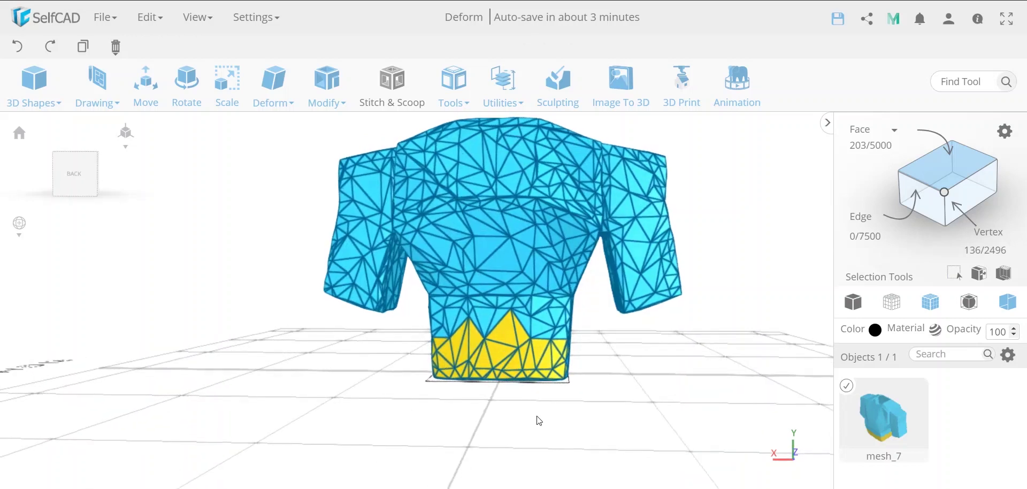
click(520, 332)
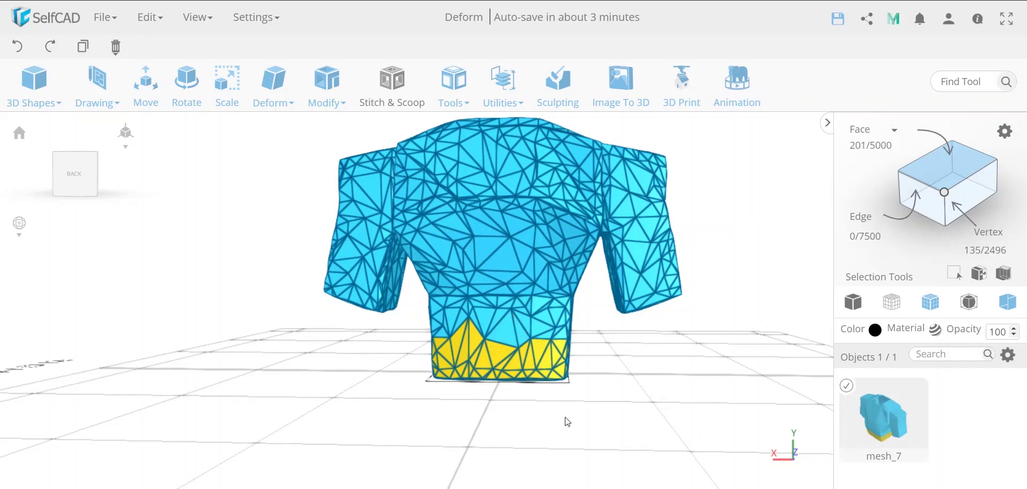
Add the hem faces on the shirt's side shown in the LEFT view to complete the selected band
right_drag(567, 421, 330, 410)
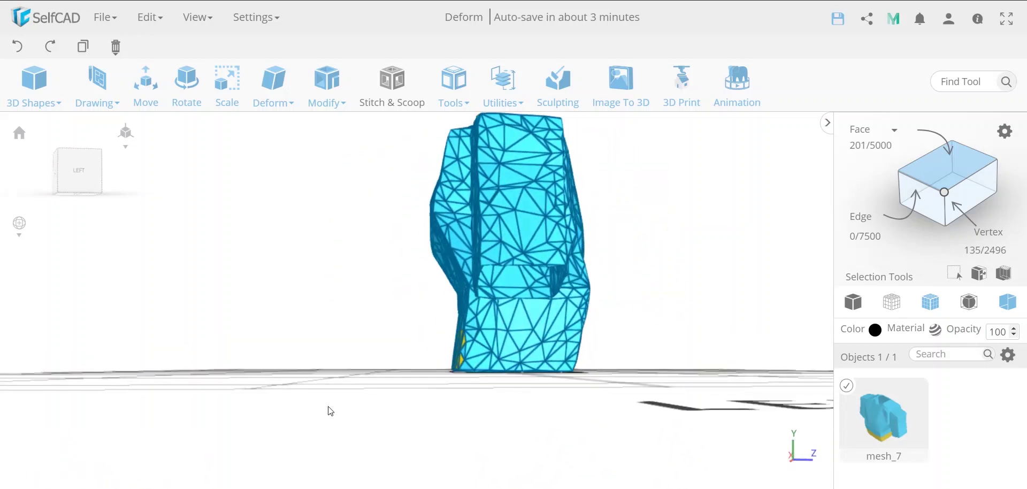
click(954, 272)
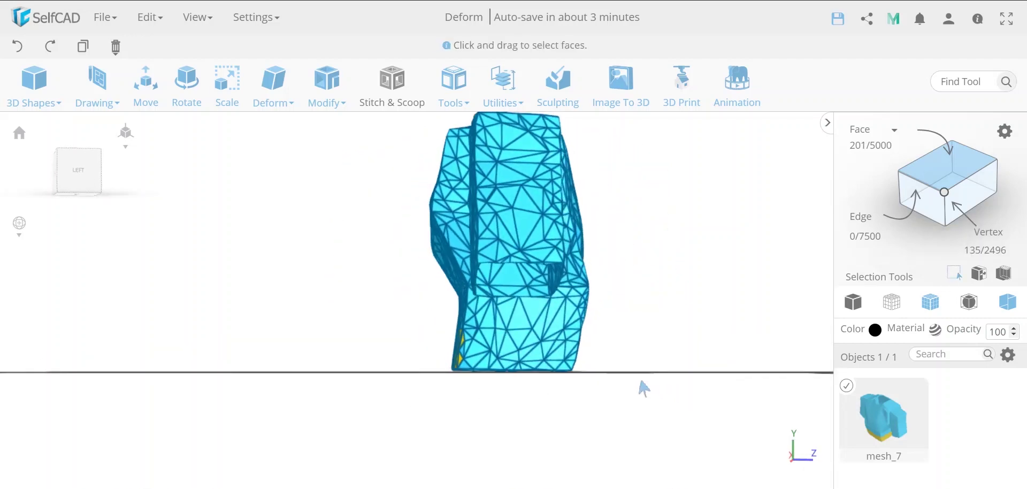
drag(617, 386, 428, 337)
click(556, 320)
right_drag(663, 381, 416, 391)
right_drag(538, 416, 598, 426)
Flatten the upper edge of the selected hem band along Y and inspect it from all around
click(275, 72)
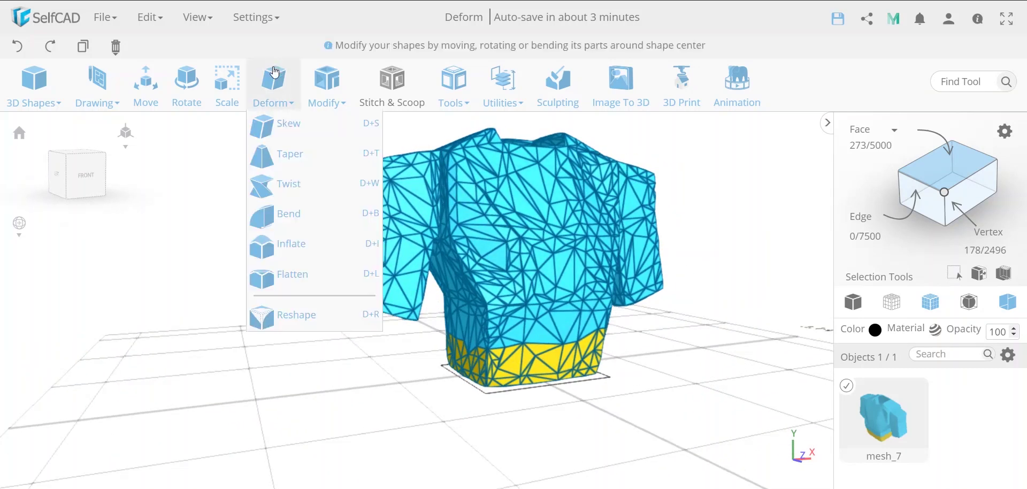
click(304, 272)
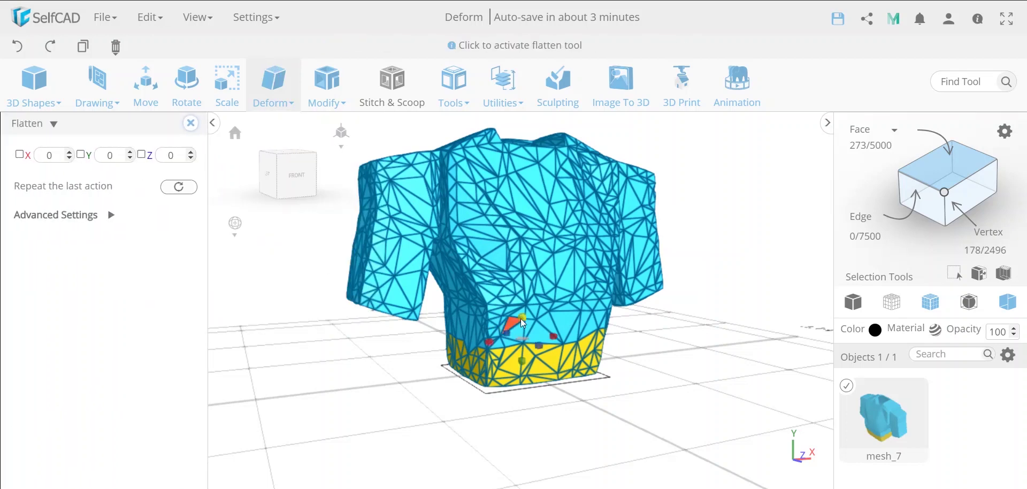
drag(524, 323, 525, 360)
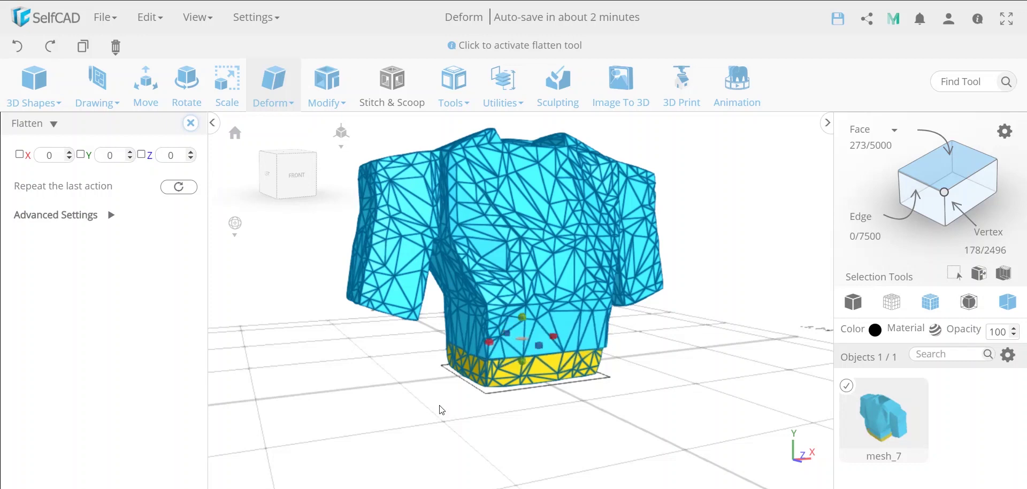
drag(440, 406, 651, 409)
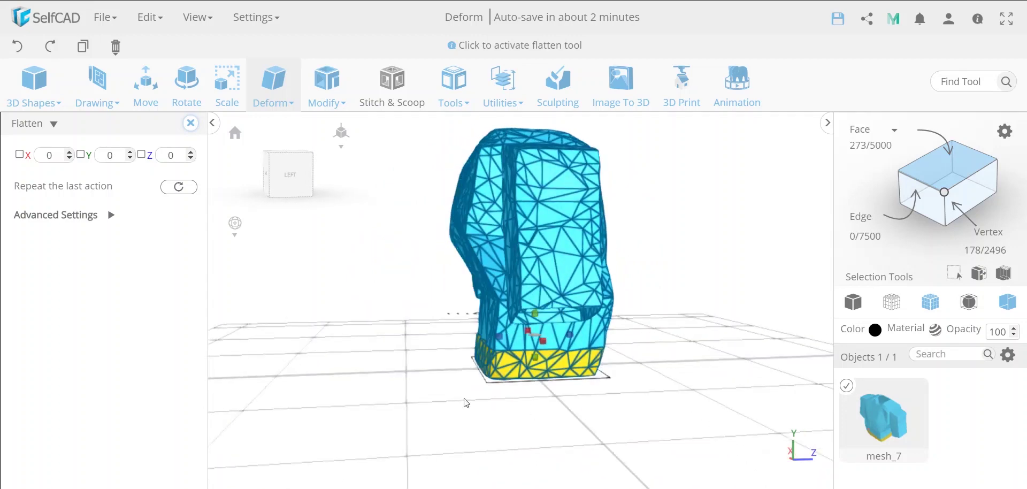
drag(436, 403, 343, 401)
drag(560, 435, 367, 433)
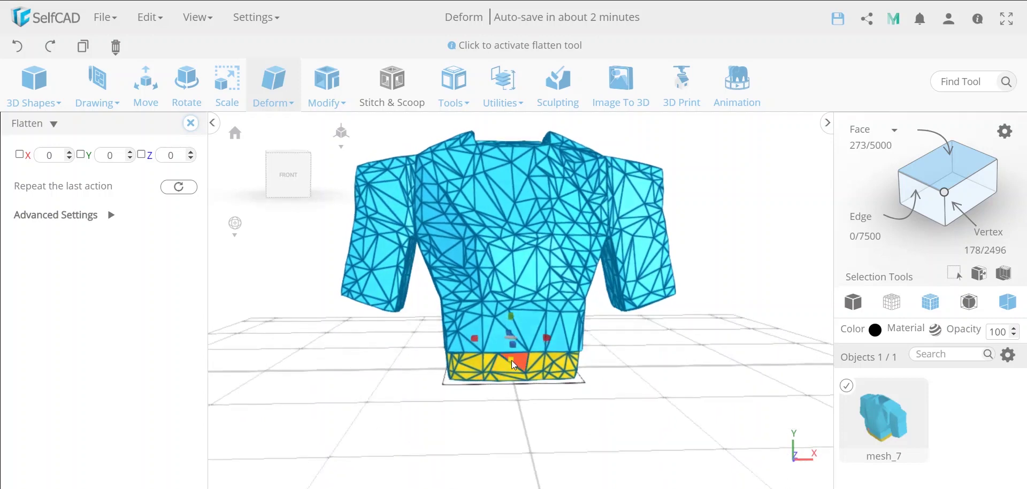
Flatten the underside of the selected hem band along Y by about 2
click(514, 366)
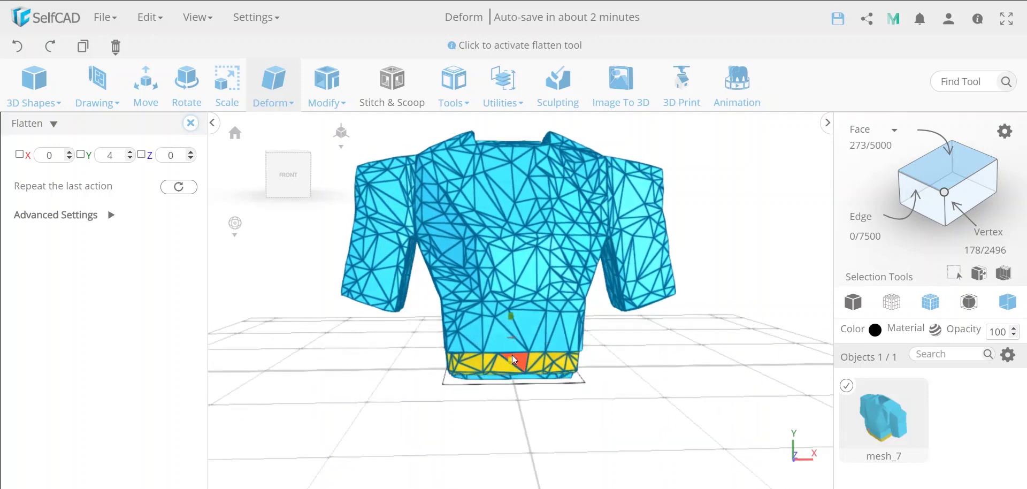
click(515, 361)
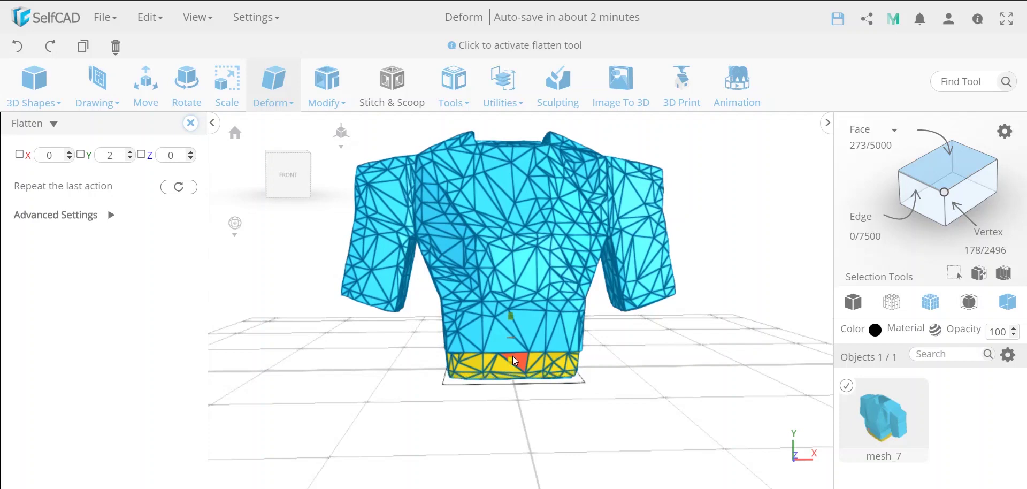
click(515, 361)
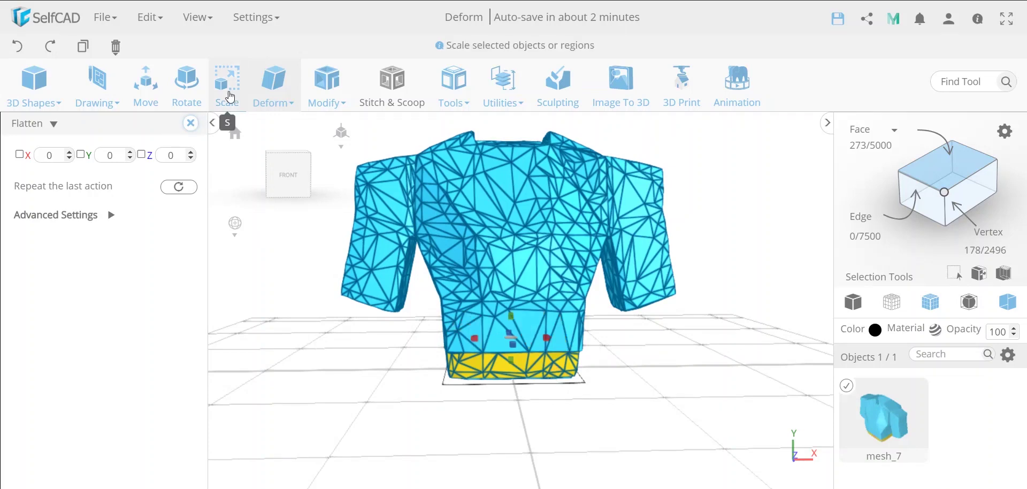
Scale the selected hem band along Y to 19.89 and leave the Scale tool
click(227, 89)
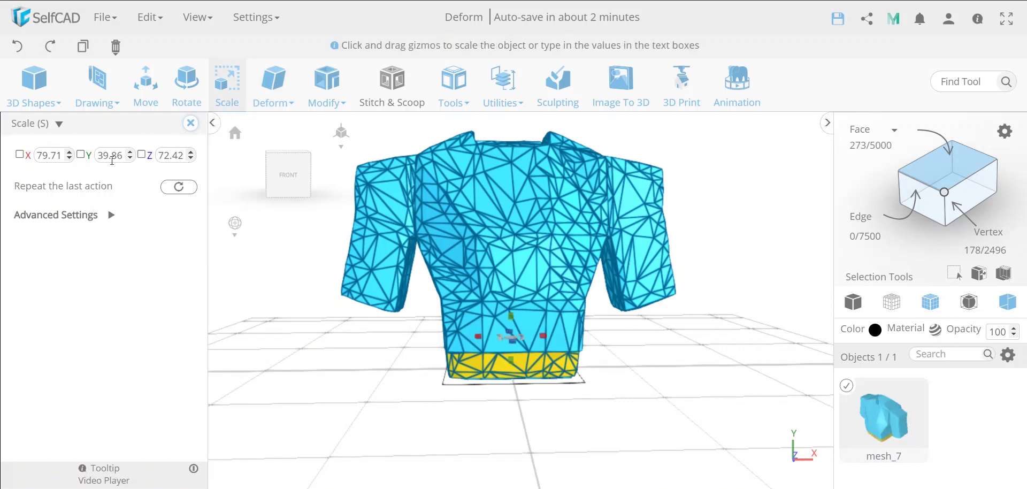
double_click(115, 156)
text(50)
key(Return)
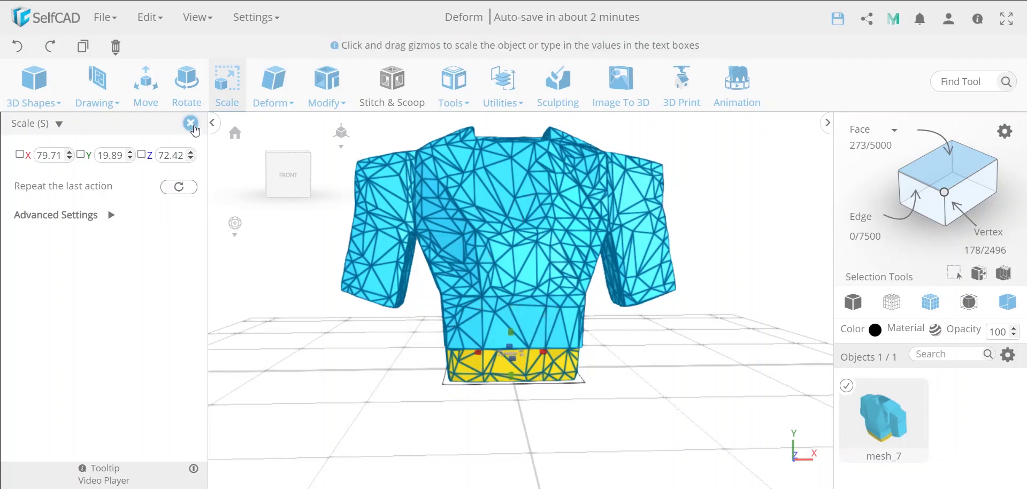
click(190, 123)
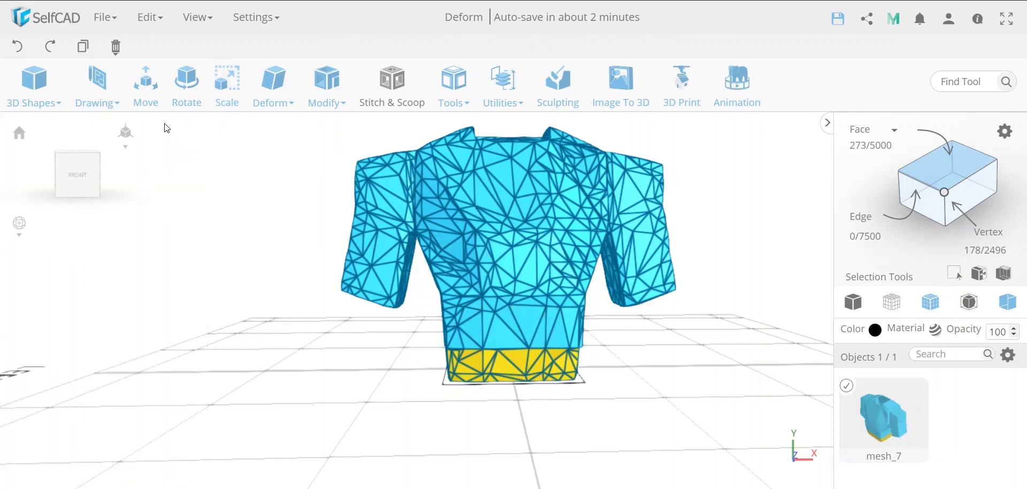
Enable Local Transformation and Keep Proportion for scaling the selected hem band
click(227, 115)
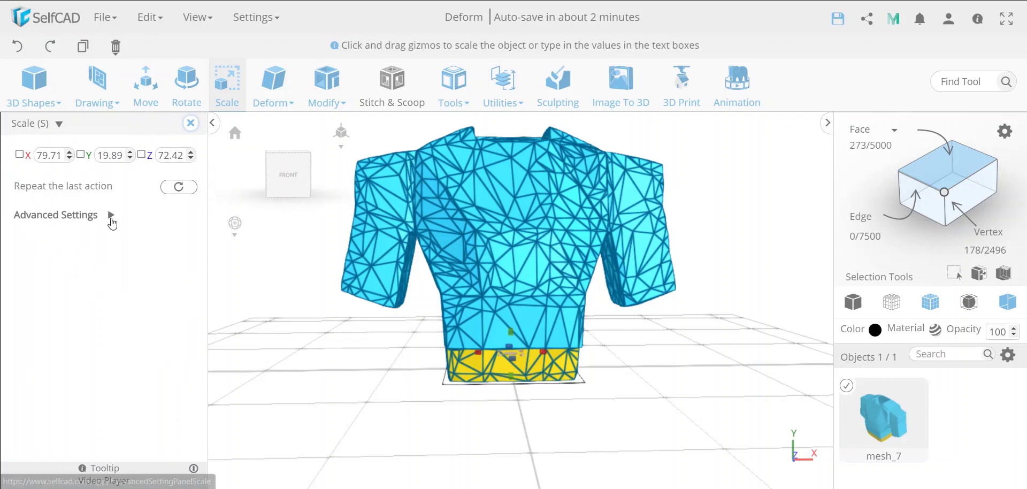
click(111, 214)
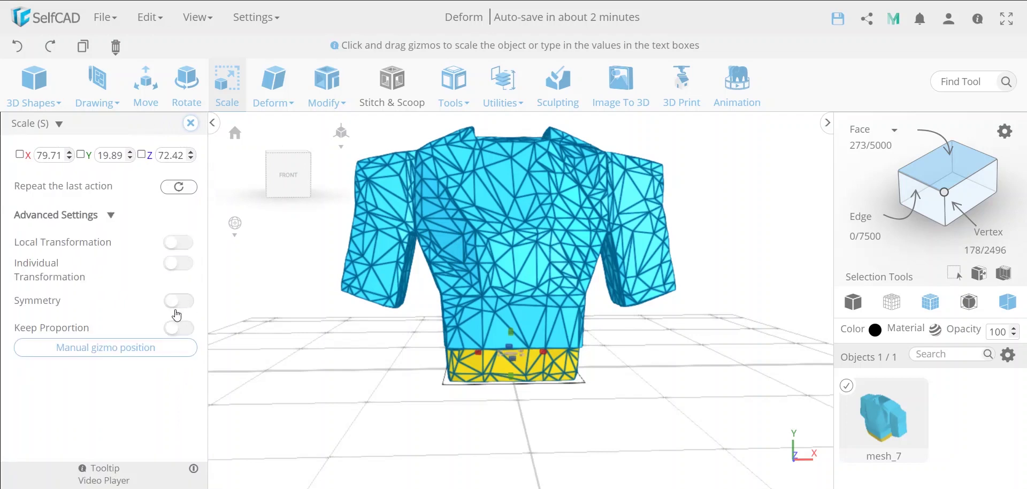
click(187, 252)
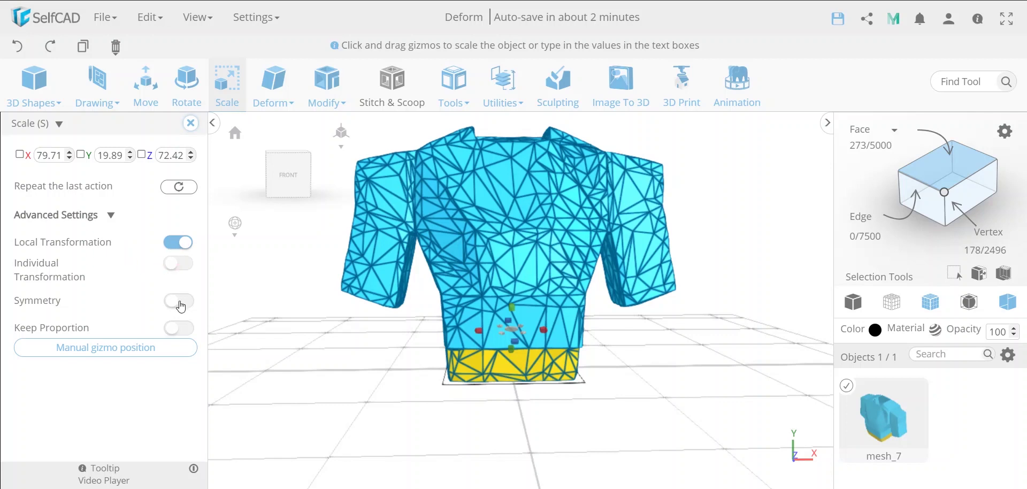
click(186, 332)
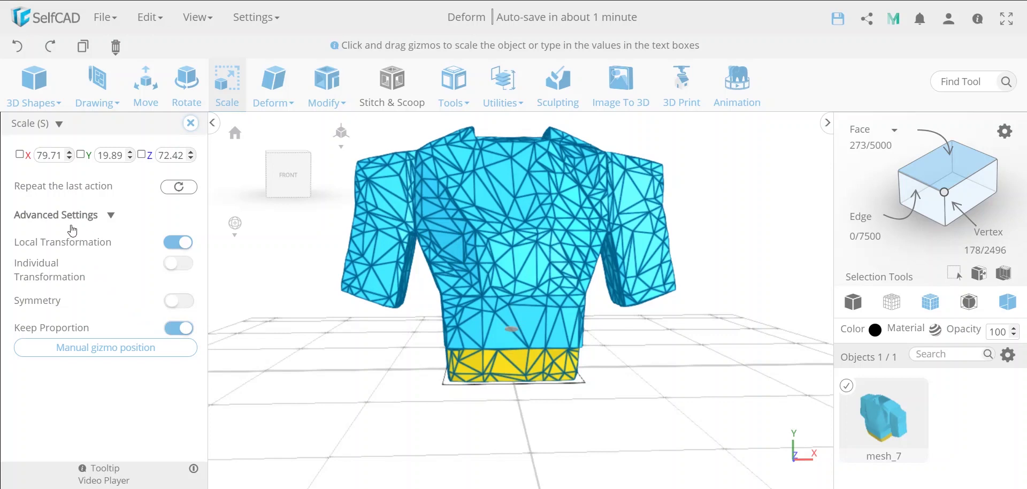
Scale the selected hem band proportionally to 100 along X, inspect it from the side, and leave the Scale tool with the selection cleared
double_click(54, 160)
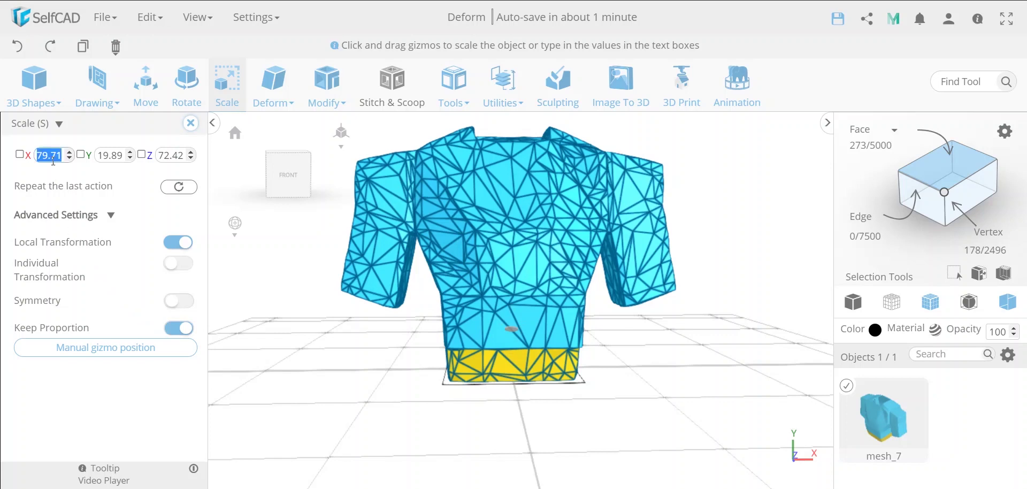
text(100)
key(Return)
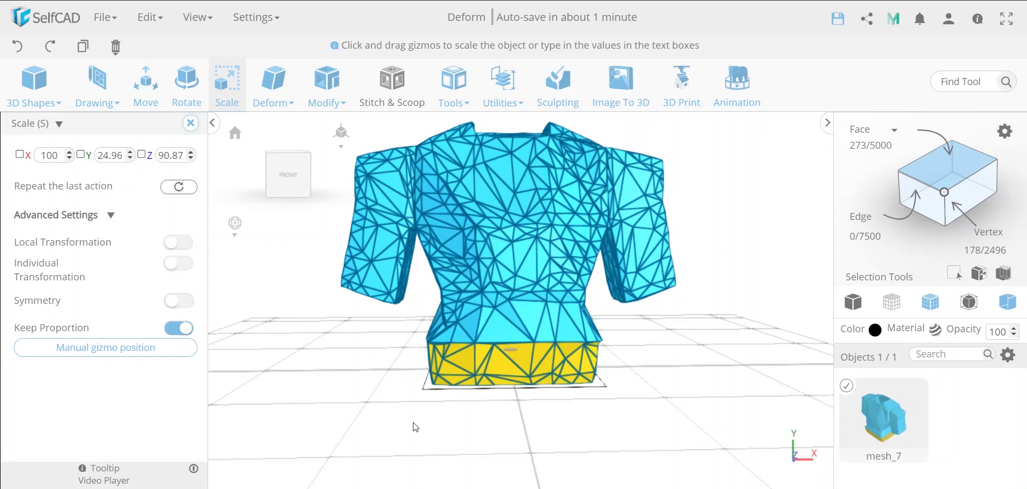
drag(416, 427, 615, 428)
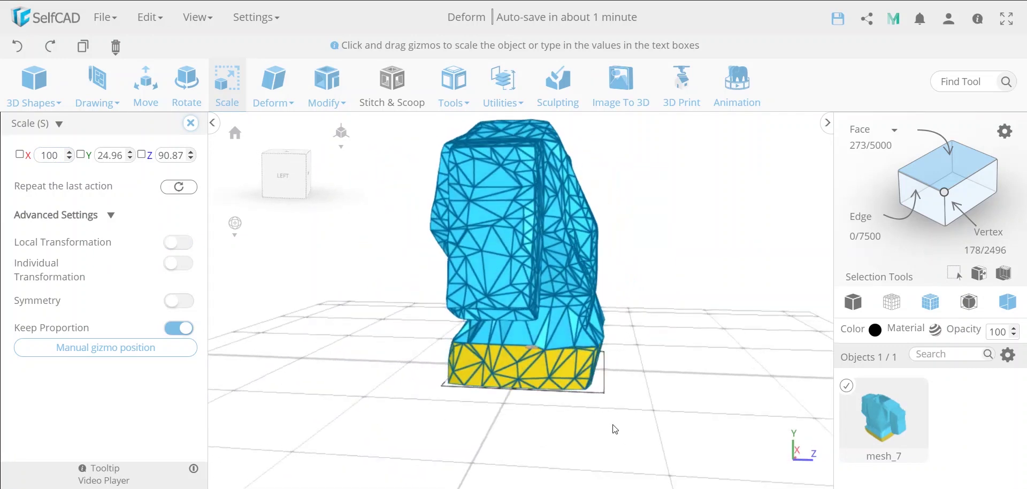
click(191, 124)
click(549, 439)
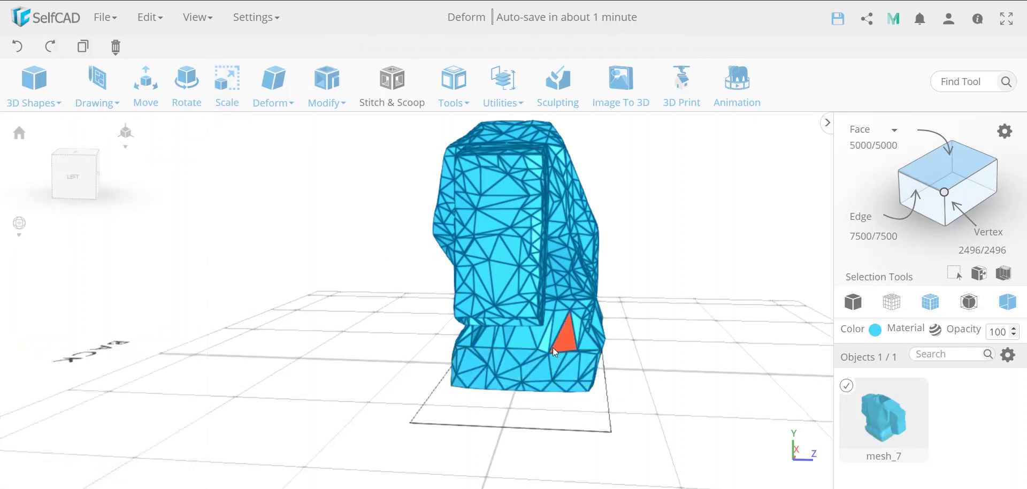
Raise the low vertex on the upper side edge of the hem along Y to 24.59, and reselect the whole shirt
scroll(547, 355, up, 3)
scroll(548, 355, up, 2)
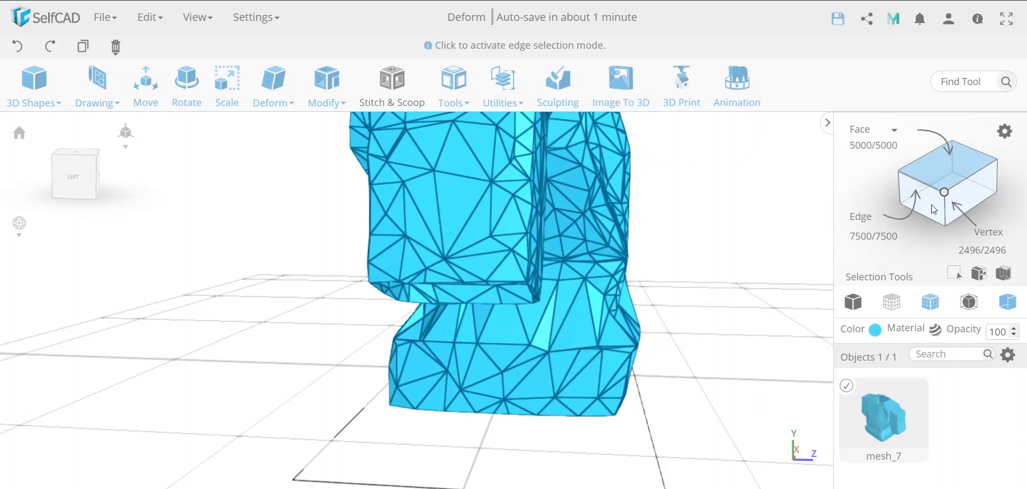
click(945, 193)
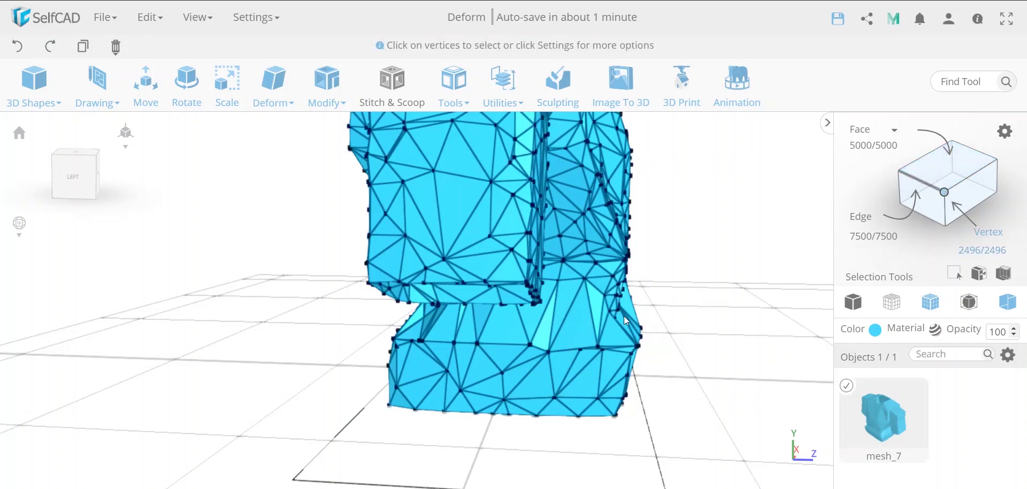
click(550, 349)
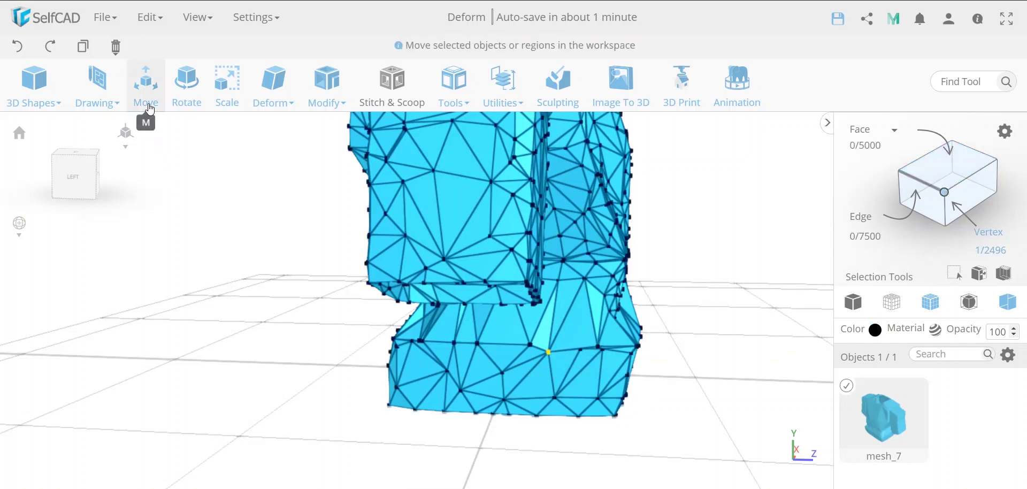
click(145, 86)
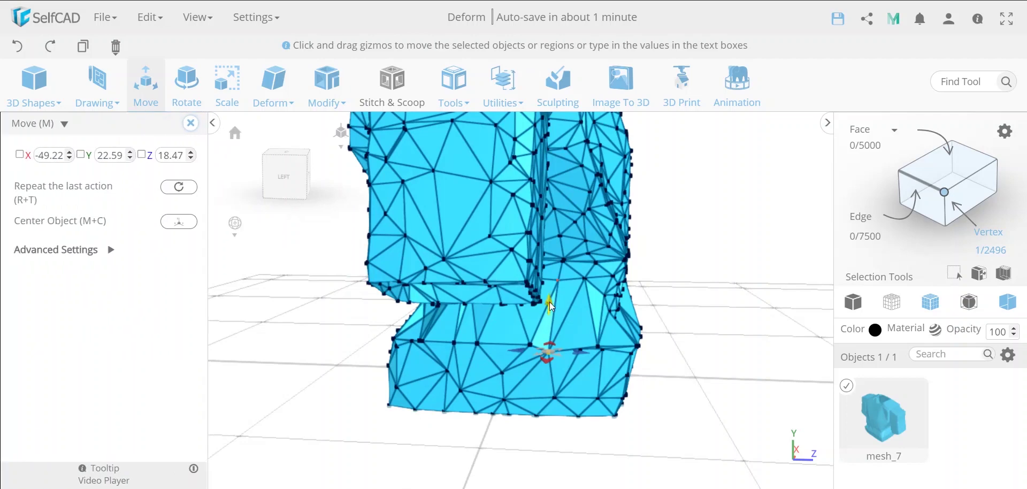
drag(550, 301, 553, 296)
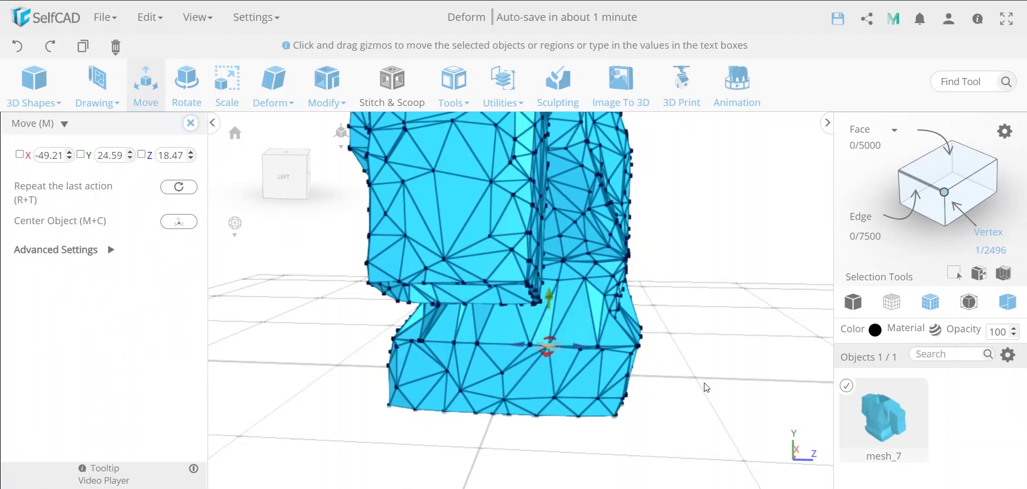
drag(706, 387, 558, 380)
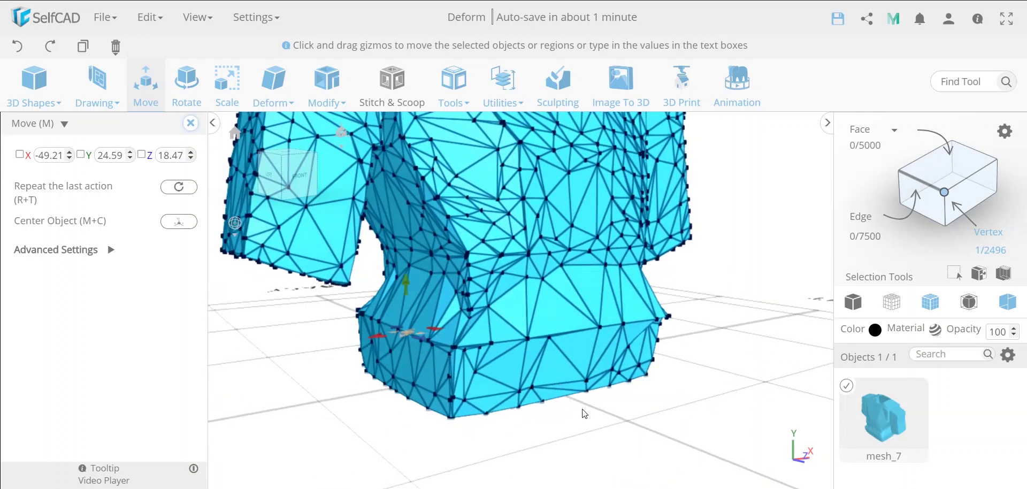
key(ctrl+a)
scroll(588, 420, down, 5)
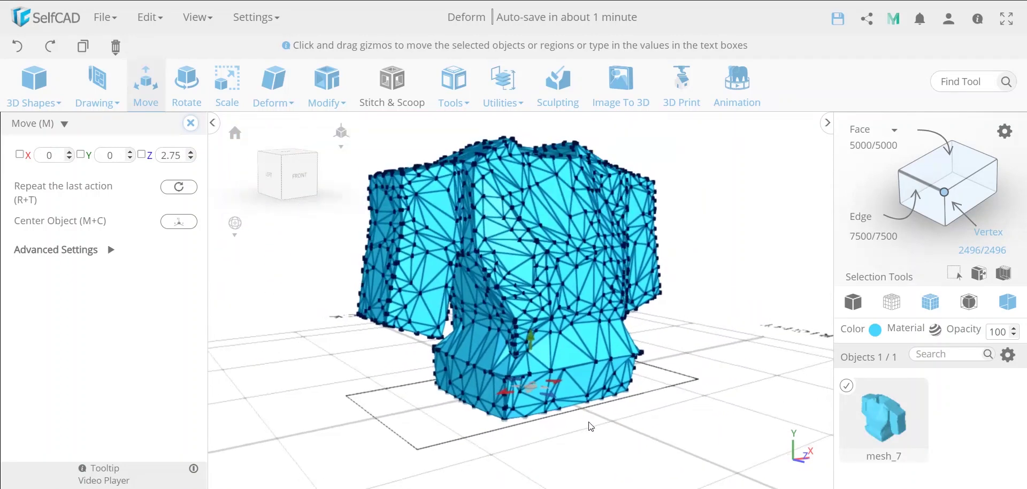
drag(588, 432, 498, 425)
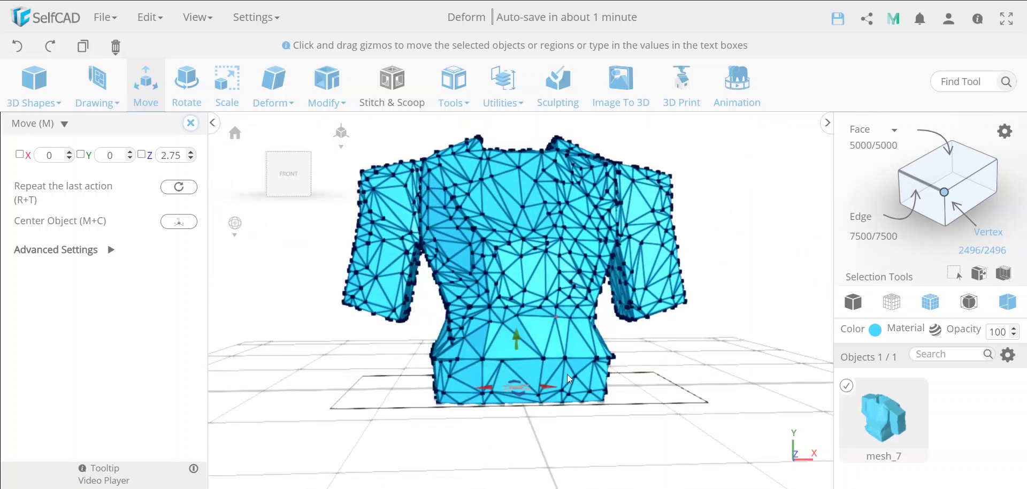
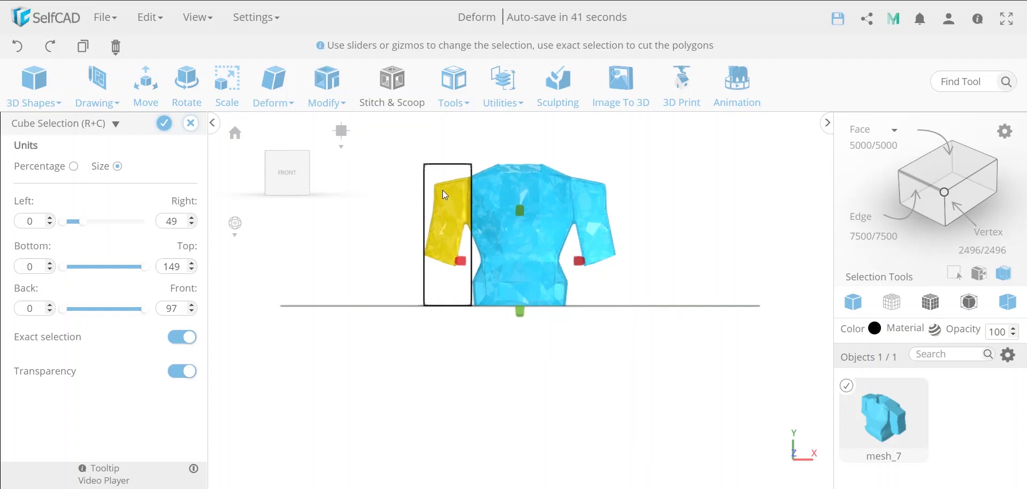
Narrow the cube selection around the sleeve to a Right limit of 44
scroll(442, 191, up, 1)
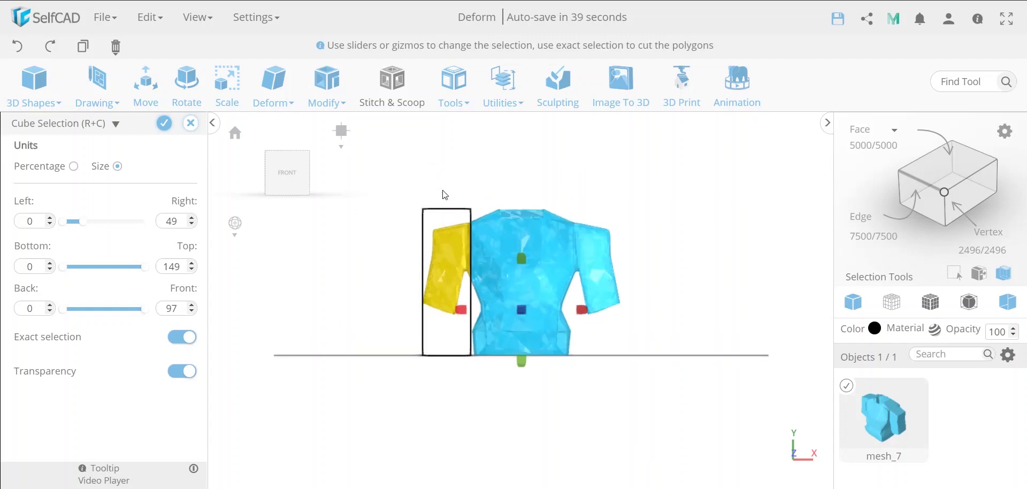
scroll(459, 229, up, 2)
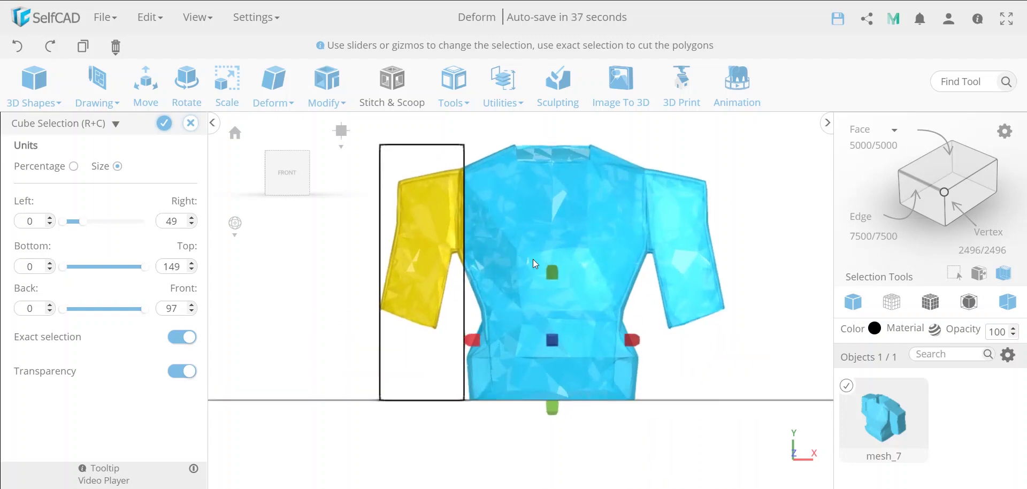
drag(553, 272, 543, 272)
drag(637, 343, 632, 344)
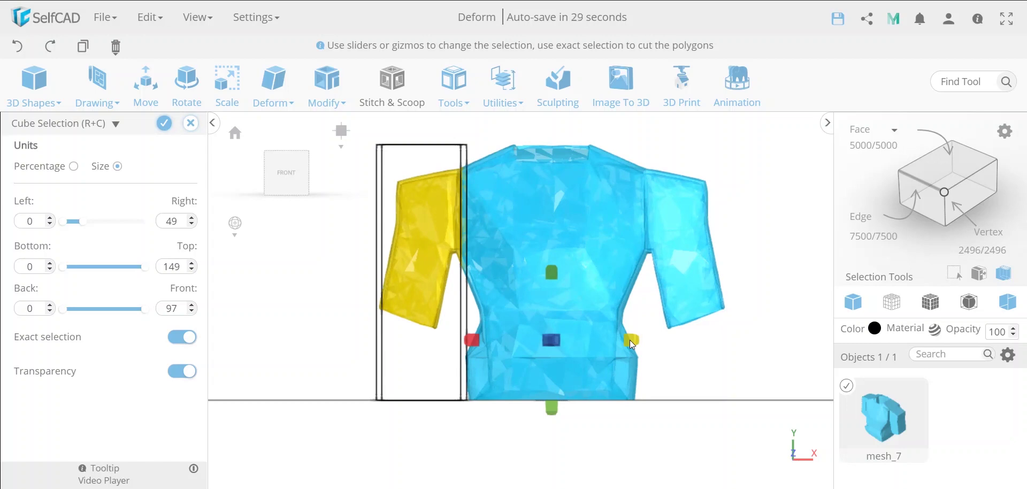
drag(632, 344, 632, 344)
drag(472, 412, 513, 429)
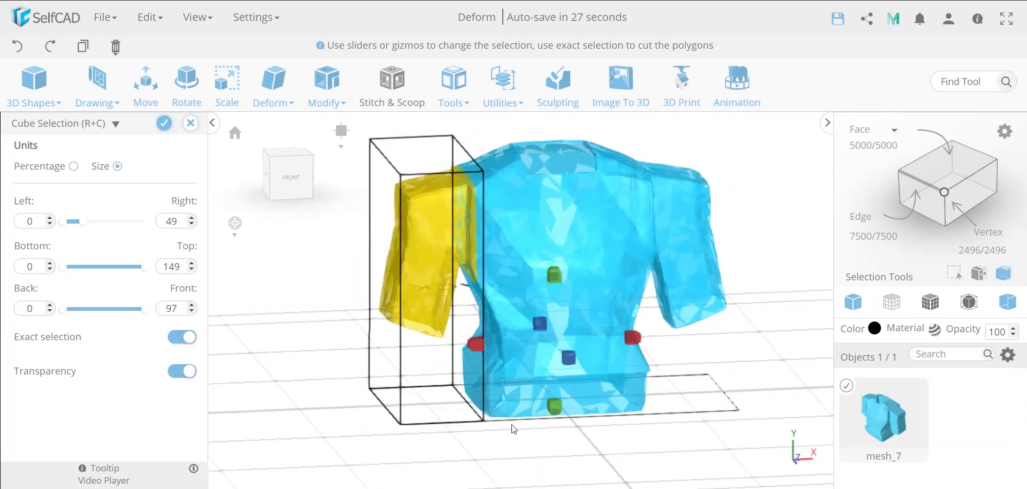
right_click(634, 334)
drag(636, 336, 627, 339)
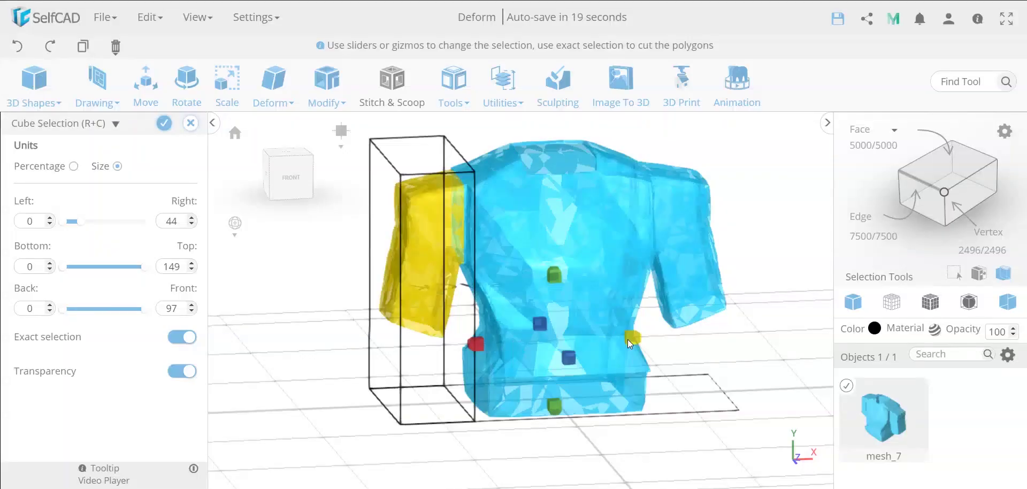
drag(459, 463, 437, 464)
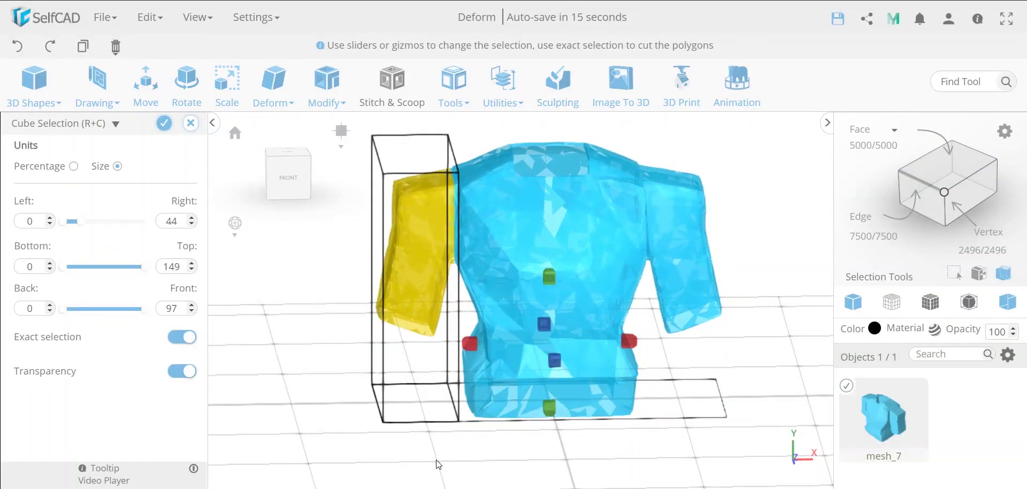
Turn off Exact selection for the cube selection and inspect the boundary at the sleeve seam
click(178, 343)
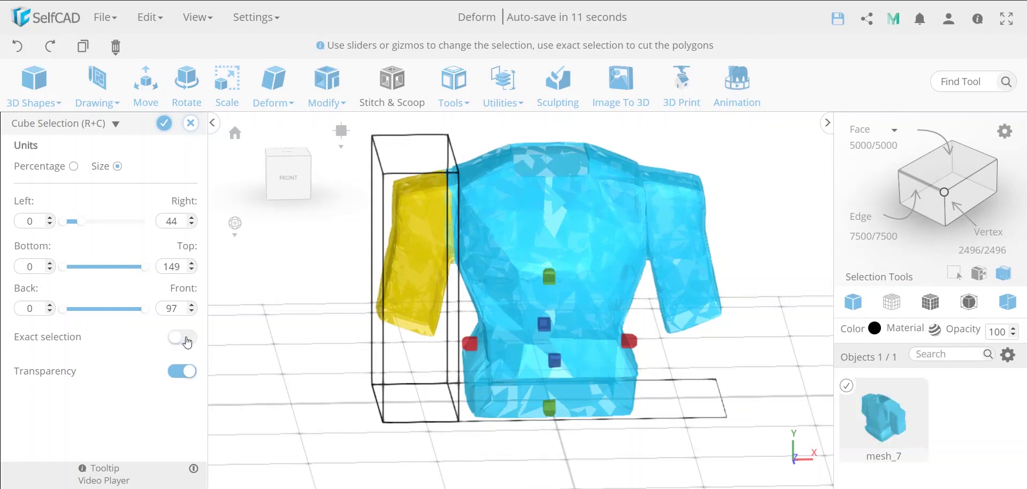
click(188, 340)
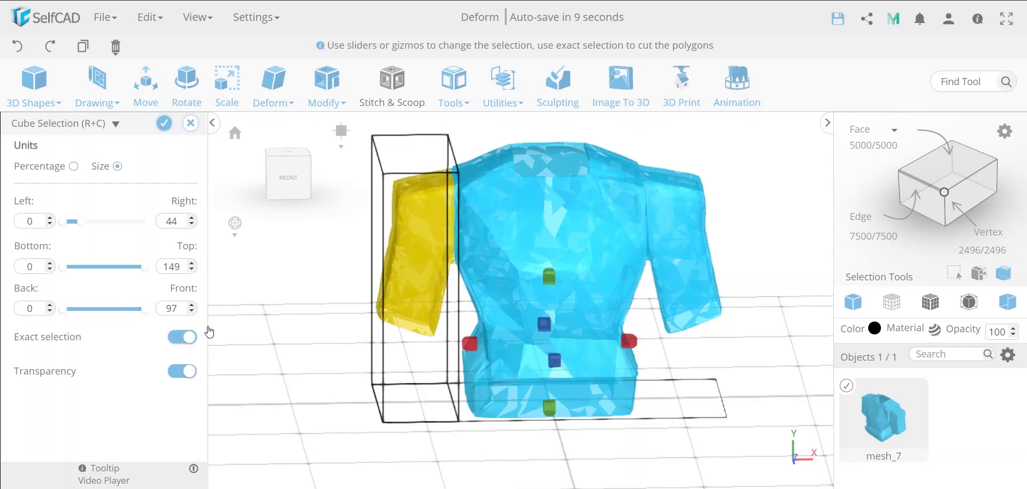
click(179, 341)
click(199, 336)
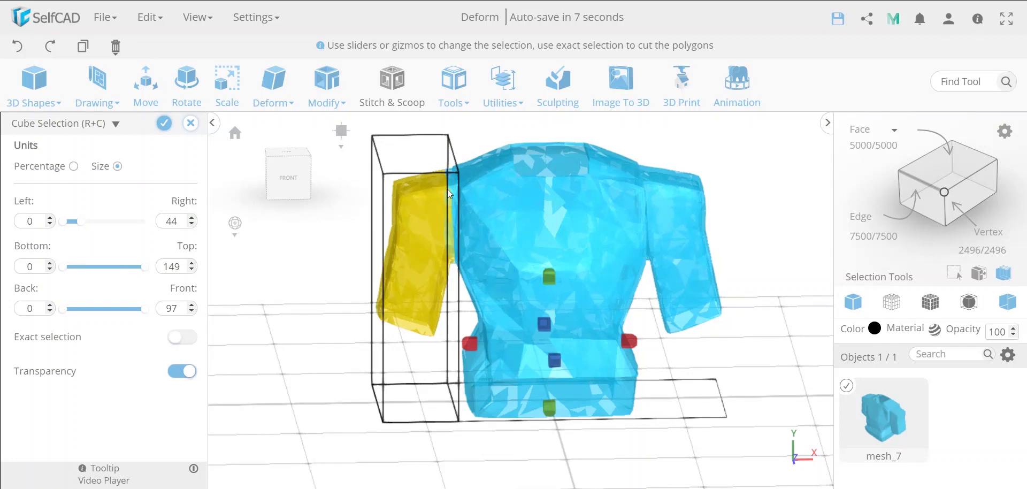
scroll(447, 188, up, 5)
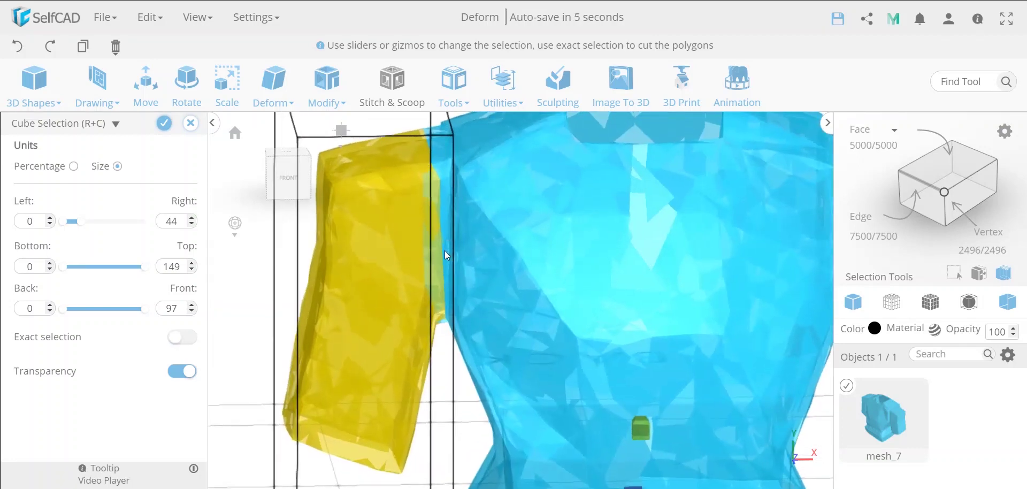
scroll(406, 222, down, 5)
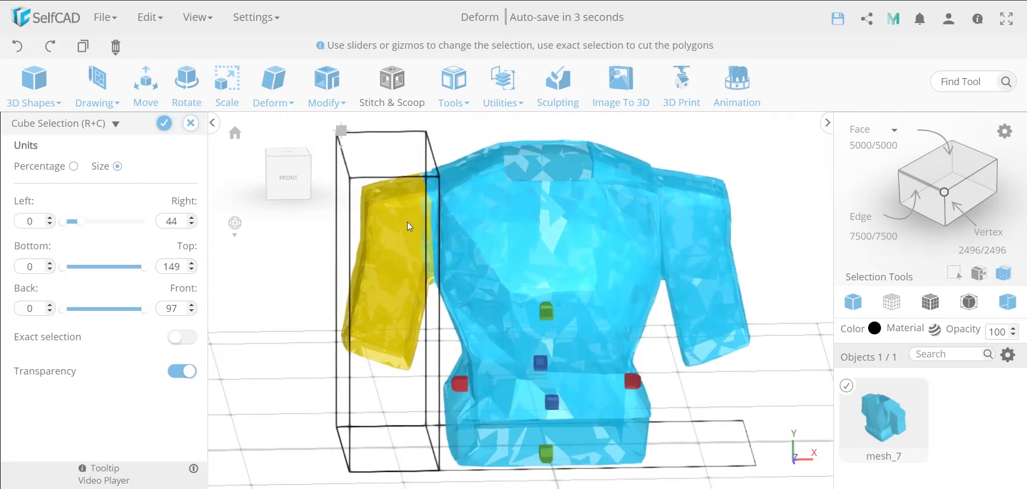
Turn off Transparency for the cube selection and examine the selected faces near the shoulder
click(179, 373)
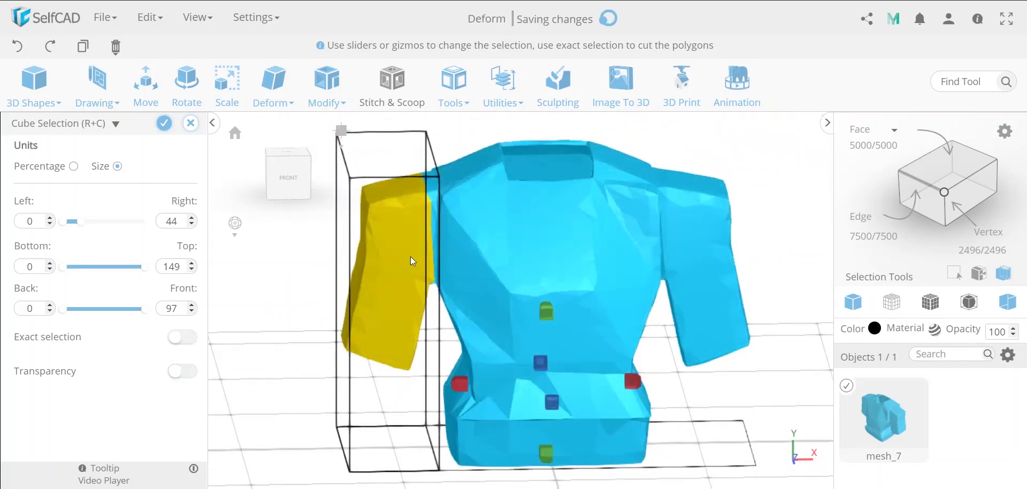
scroll(440, 199, up, 5)
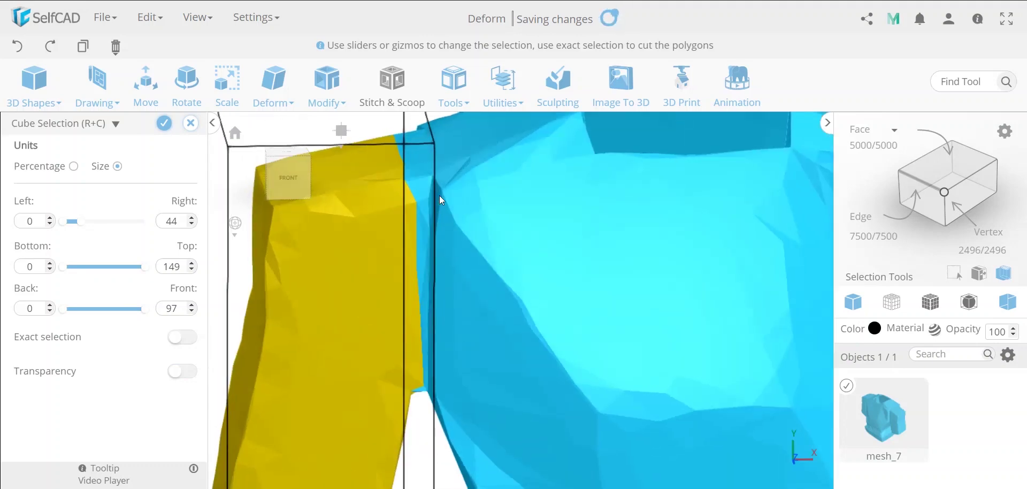
scroll(391, 158, up, 3)
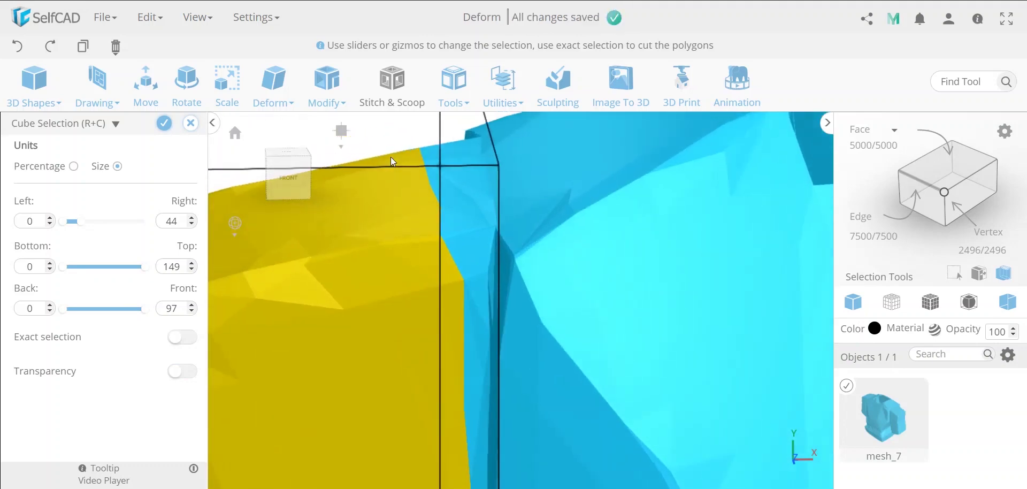
Widen the sleeve's cube selection to a Right limit of 49 and check the seam
scroll(390, 156, down, 3)
scroll(461, 257, down, 3)
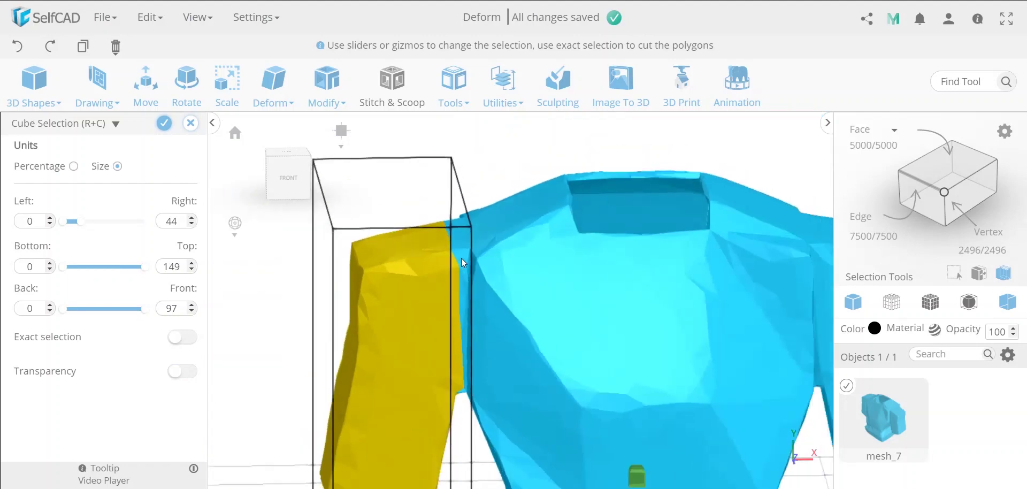
scroll(461, 258, down, 4)
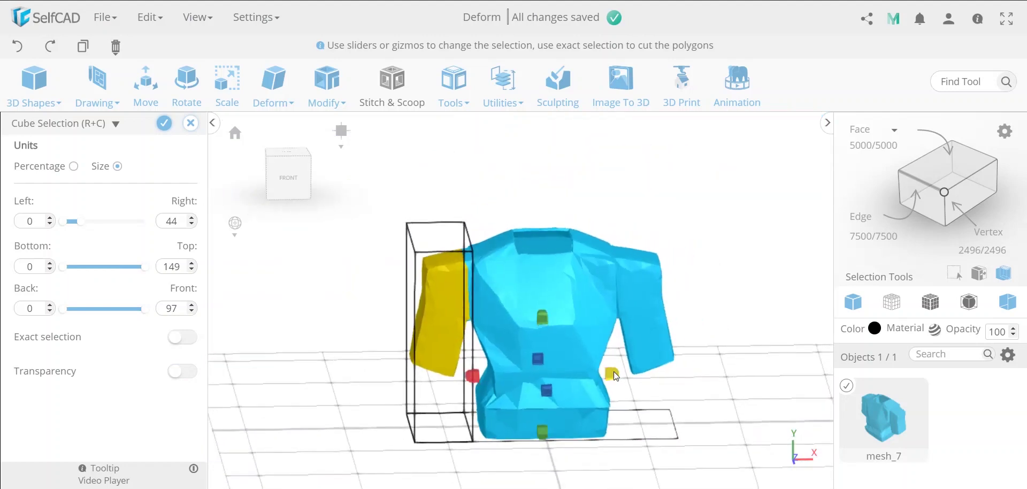
drag(614, 371, 621, 373)
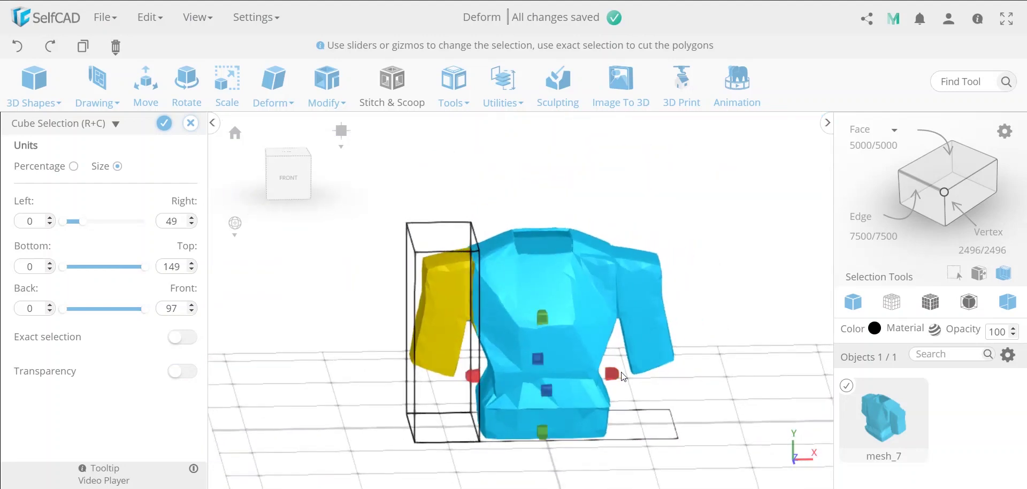
scroll(472, 265, up, 8)
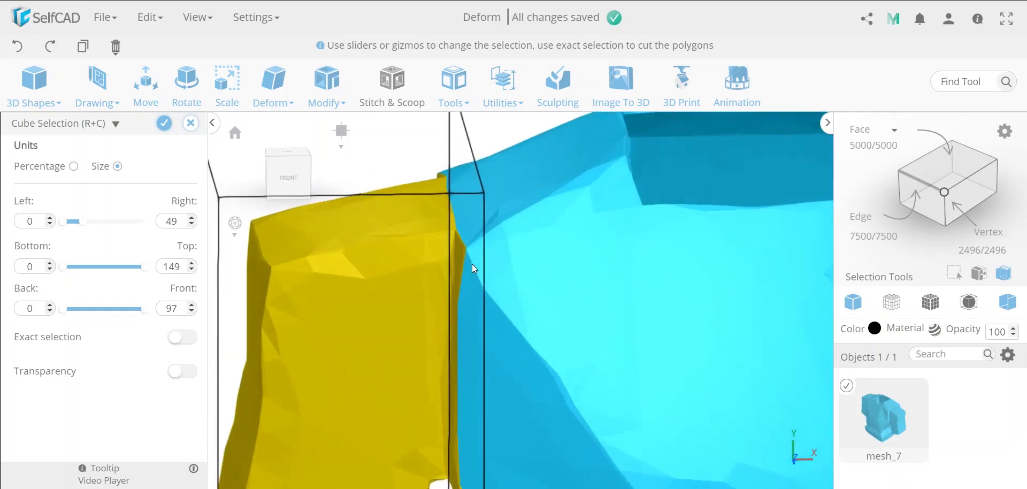
Turn Exact selection back on for the sleeve's cube selection and apply the selection
scroll(457, 225, down, 8)
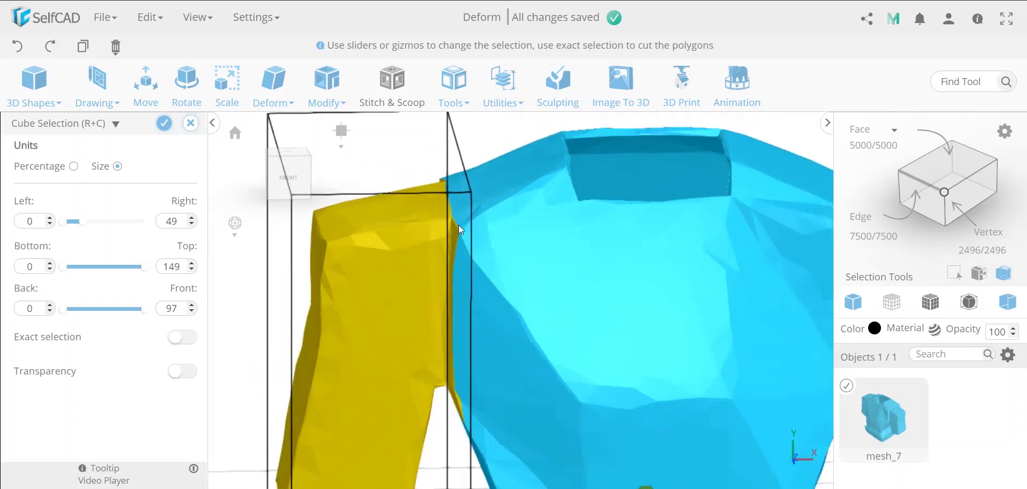
click(189, 340)
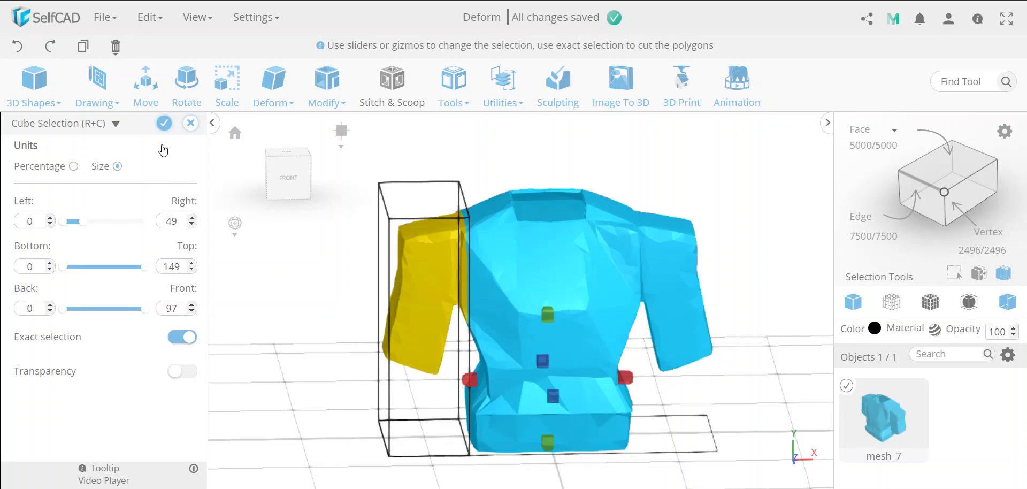
click(164, 125)
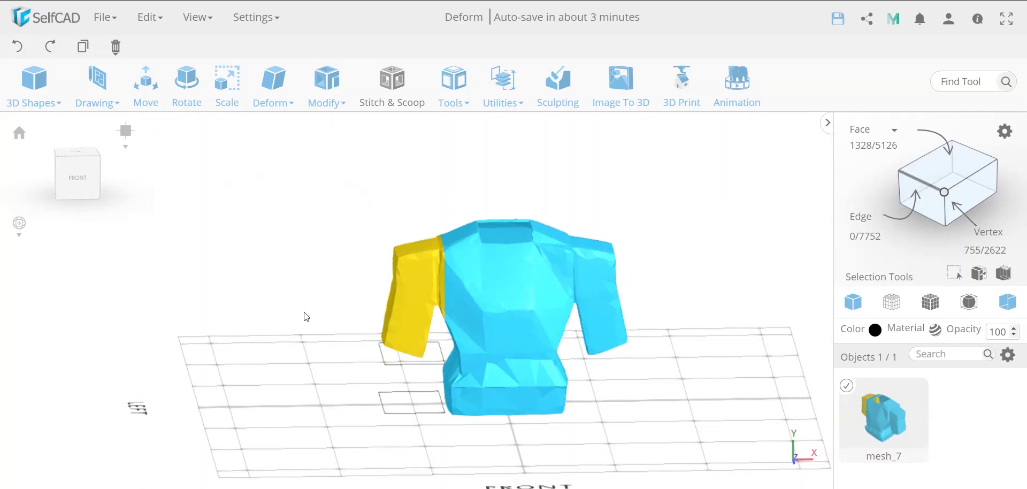
Try rotating the selected sleeve about the X axis and undo the rotation
click(189, 100)
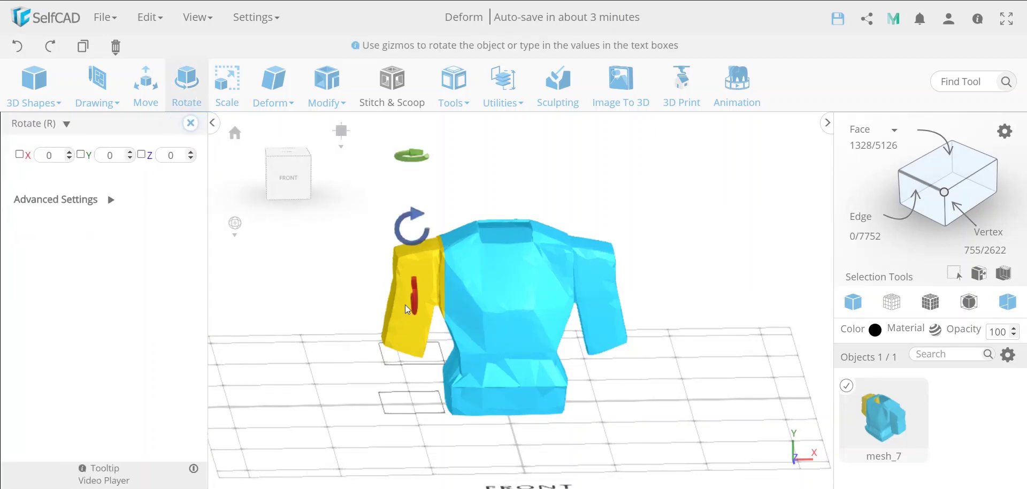
mouse_move(416, 301)
mouse_down()
mouse_move(402, 291)
mouse_move(417, 306)
mouse_up()
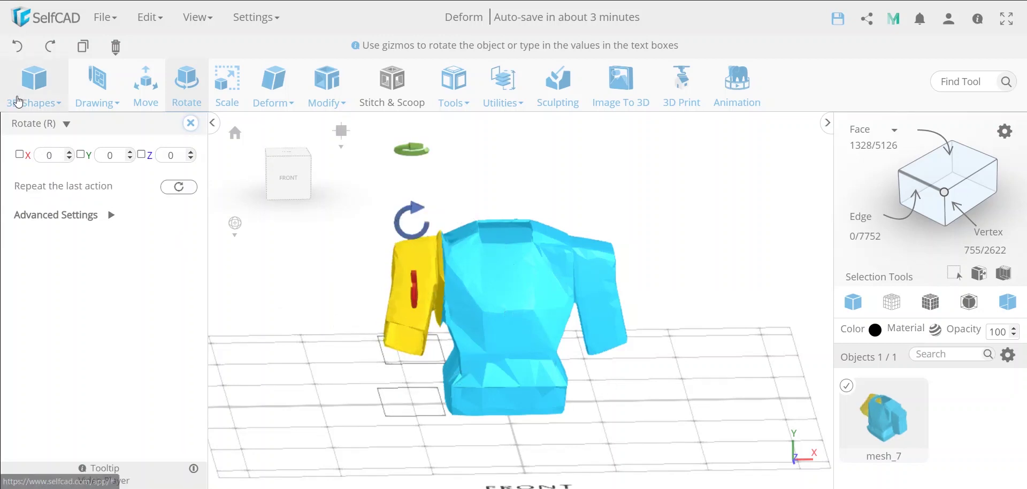
click(20, 47)
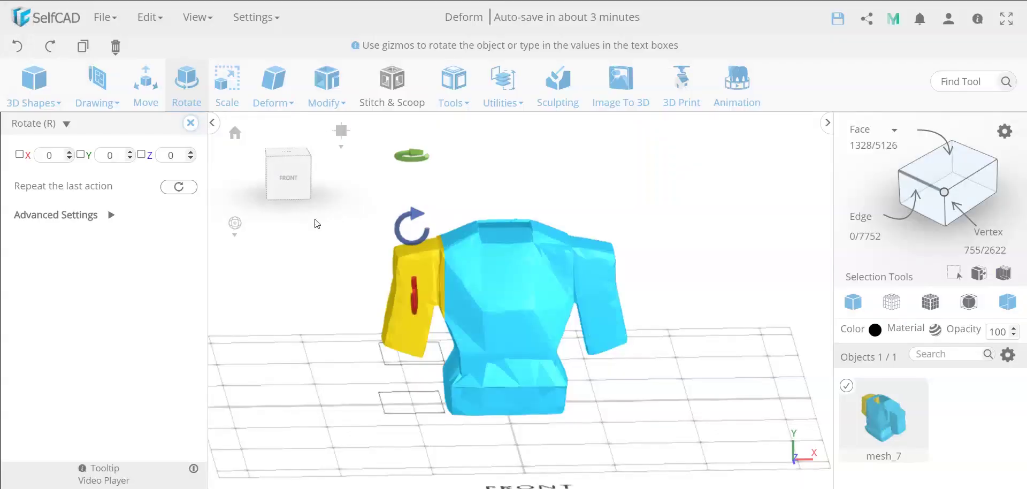
Skew the selected sleeve slightly along the X axis
click(265, 89)
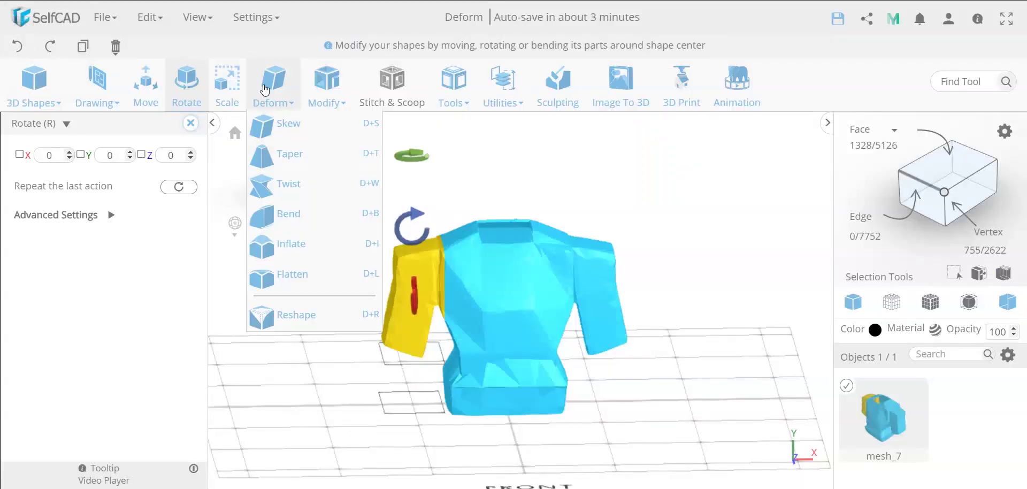
click(275, 124)
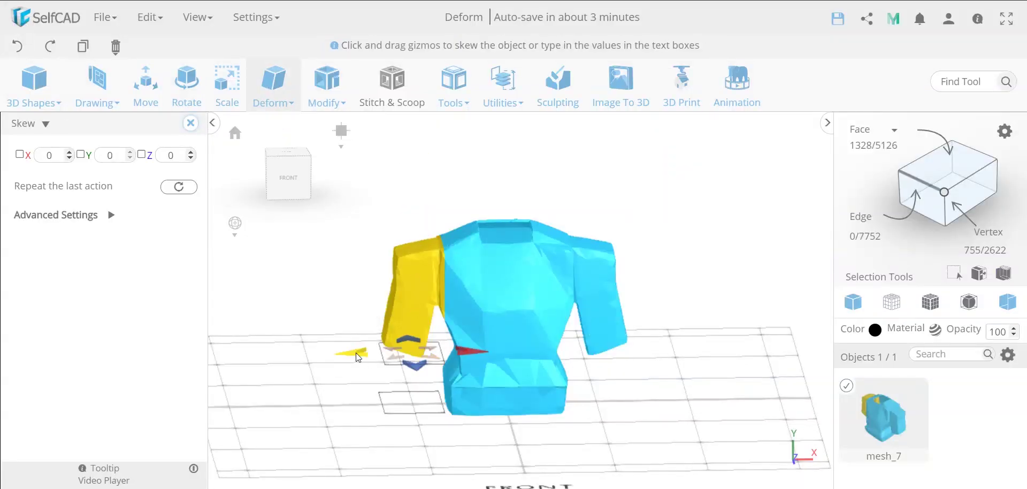
mouse_move(359, 358)
mouse_down()
mouse_move(335, 354)
mouse_move(358, 352)
mouse_up()
Start the Taper tool on the selected sleeve and taper it uniformly along X and Z
click(275, 70)
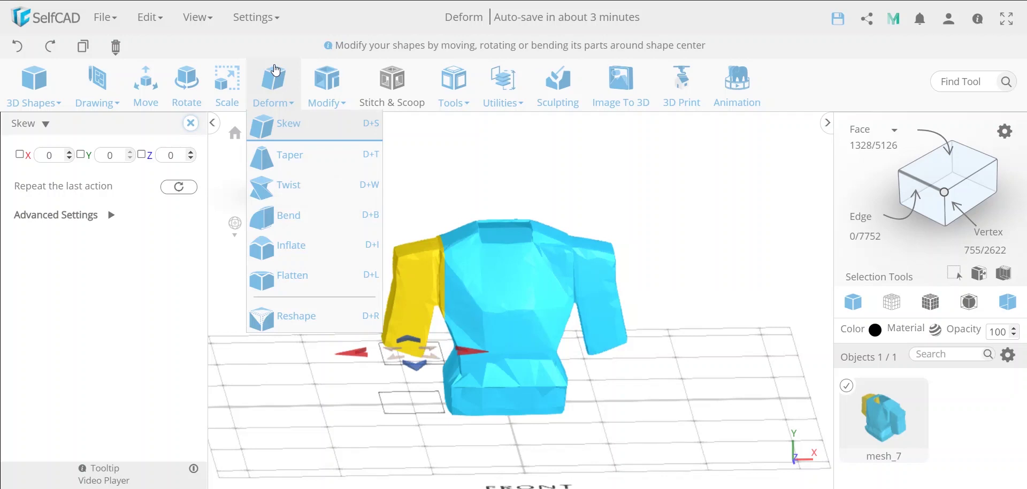
click(295, 157)
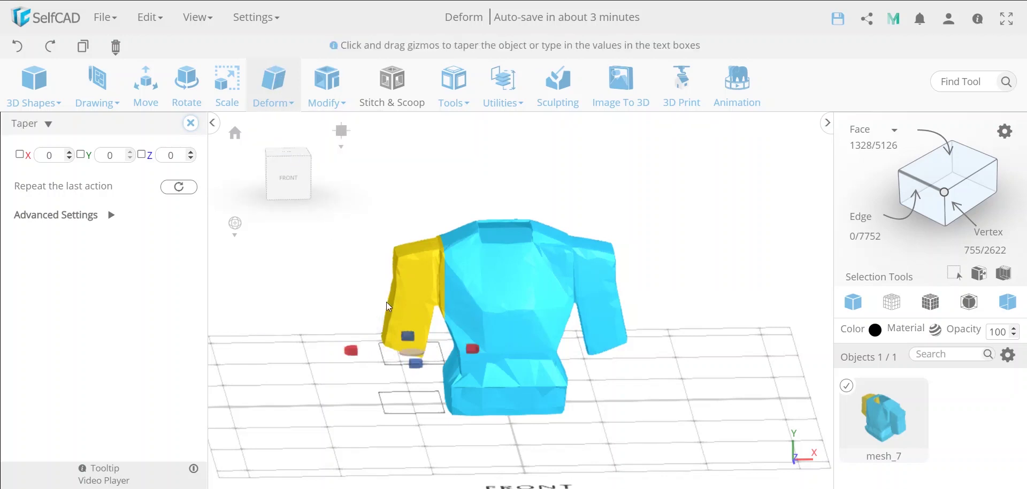
click(409, 351)
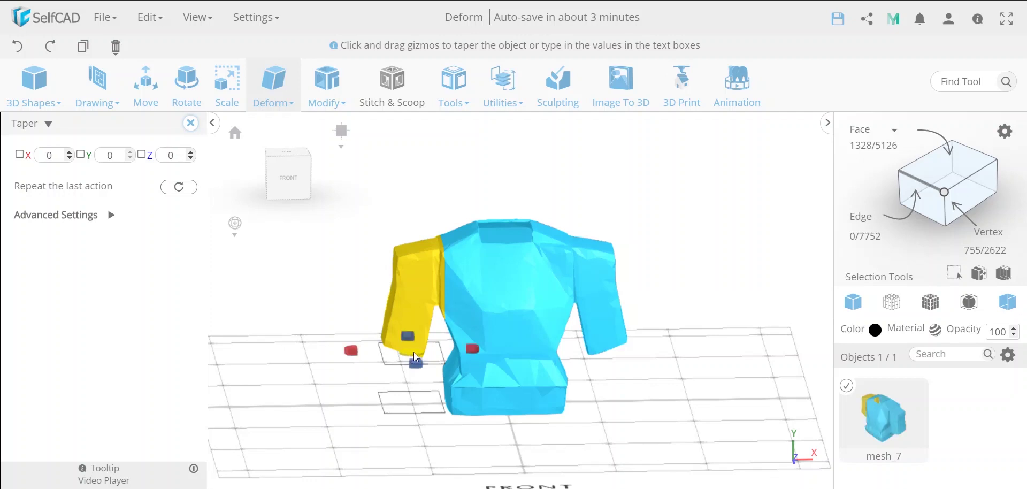
mouse_move(413, 352)
mouse_down()
mouse_move(387, 315)
mouse_move(410, 353)
mouse_up()
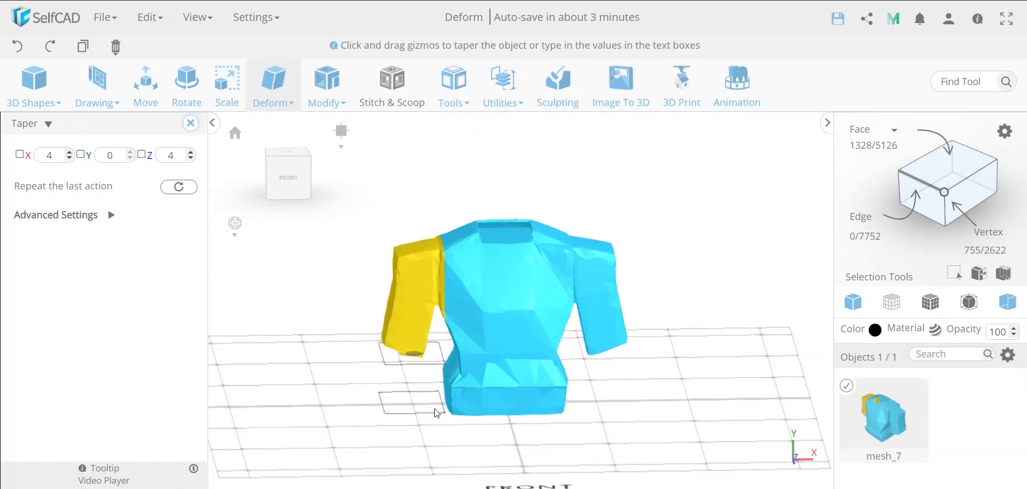
Taper the sleeve further along X and Z together, adjust its taper along X alone, and leave the Taper tool
scroll(392, 391, up, 2)
scroll(392, 391, up, 2)
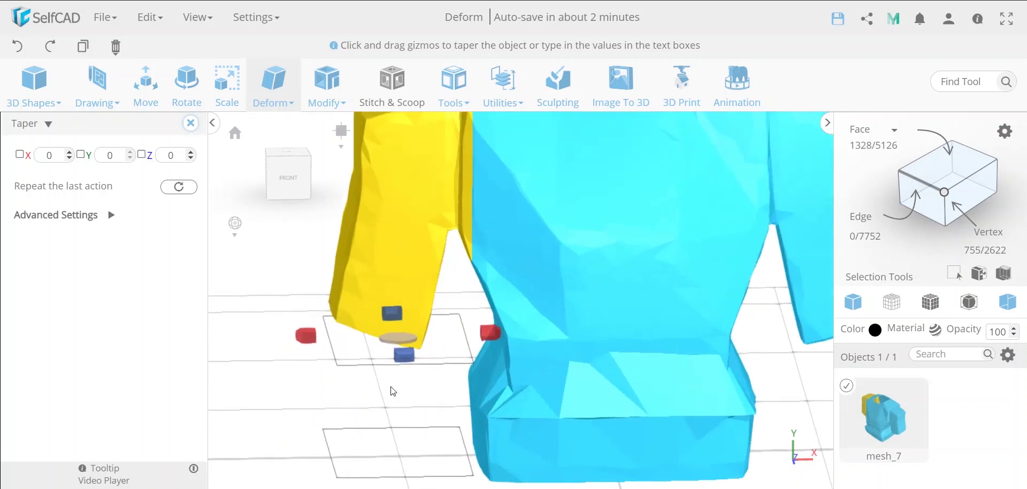
drag(404, 338, 437, 383)
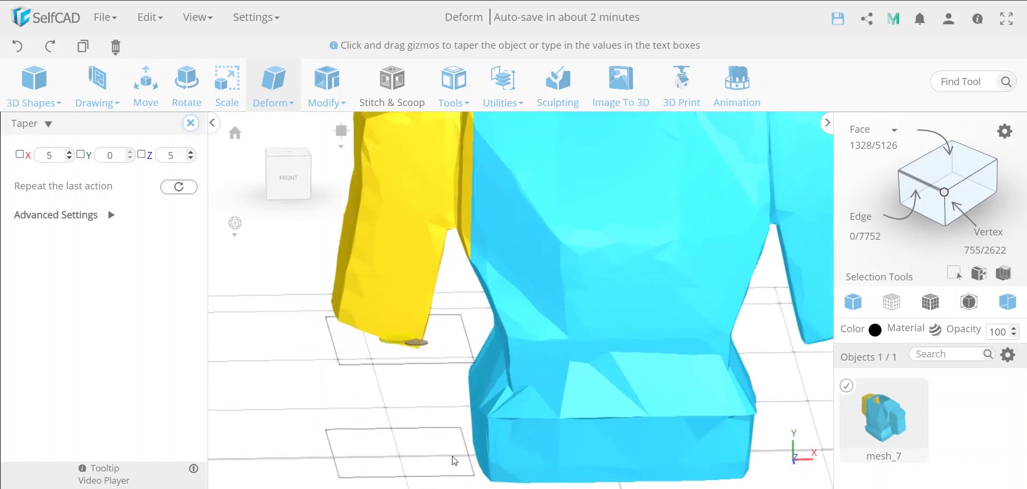
drag(493, 332, 470, 330)
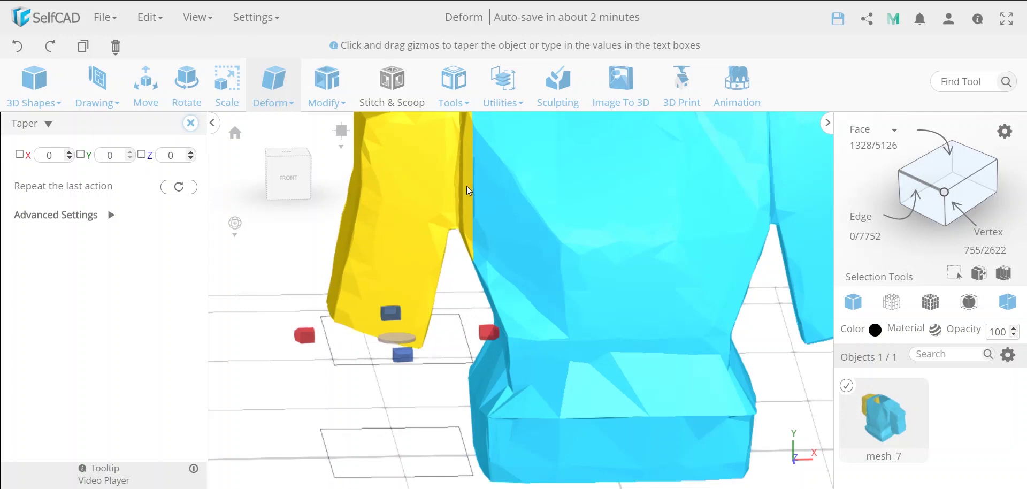
scroll(469, 192, down, 5)
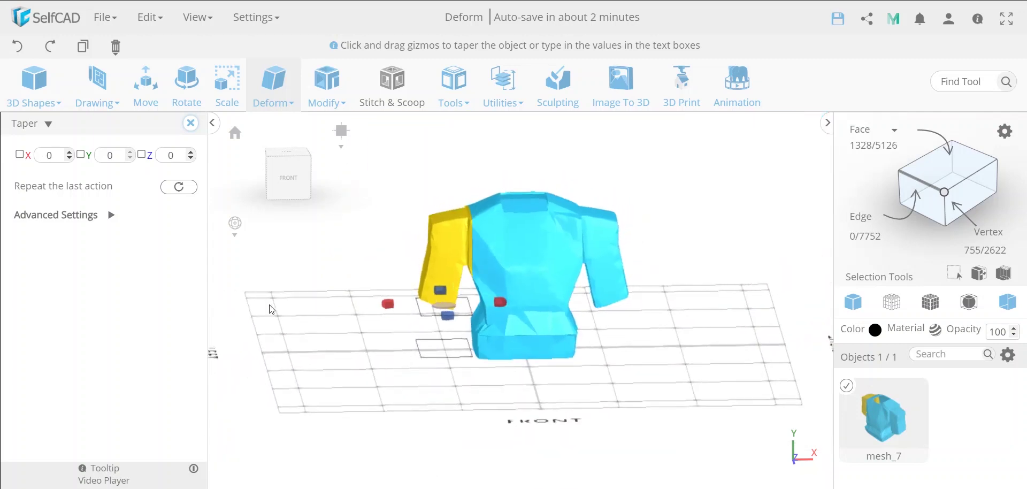
click(190, 123)
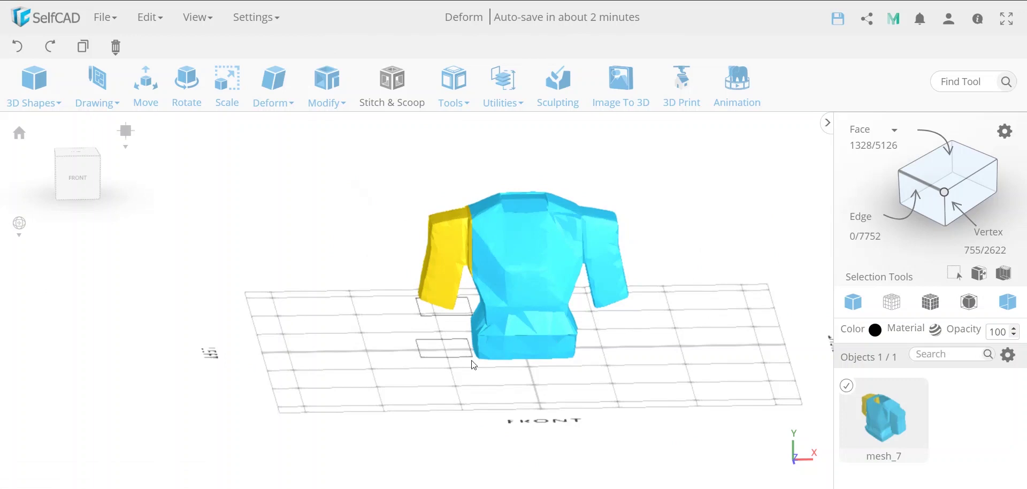
Reselect the whole shirt and make a cube selection with a lowered top limit that covers only the bottom hem
key(ctrl+a)
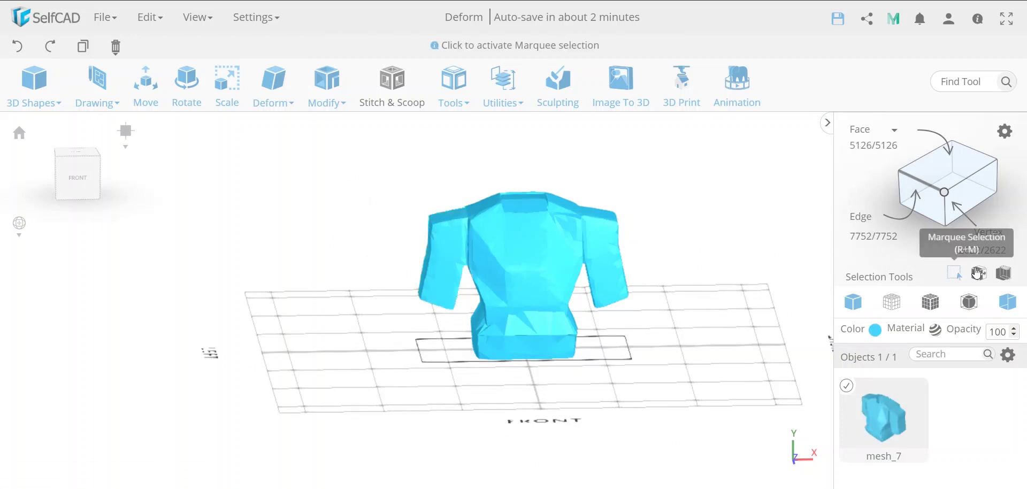
click(1004, 275)
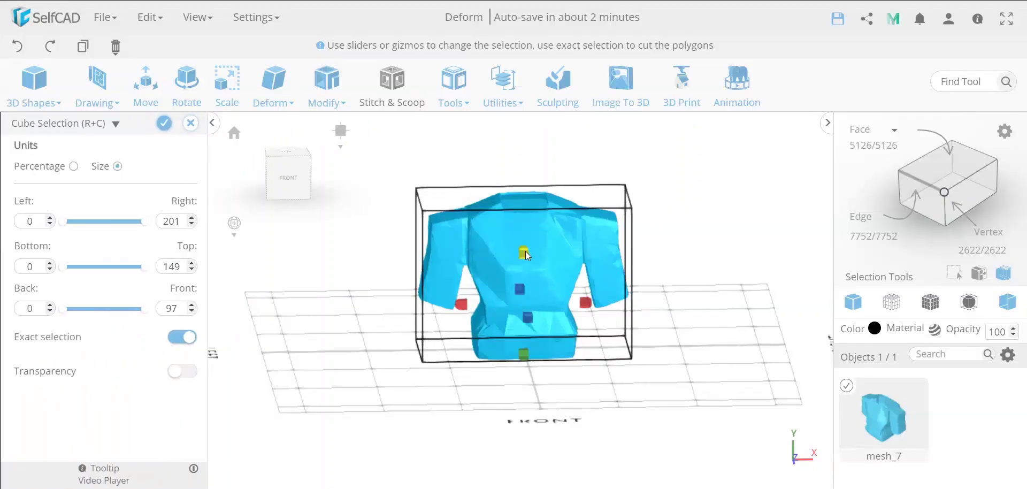
drag(524, 253, 543, 280)
key(Return)
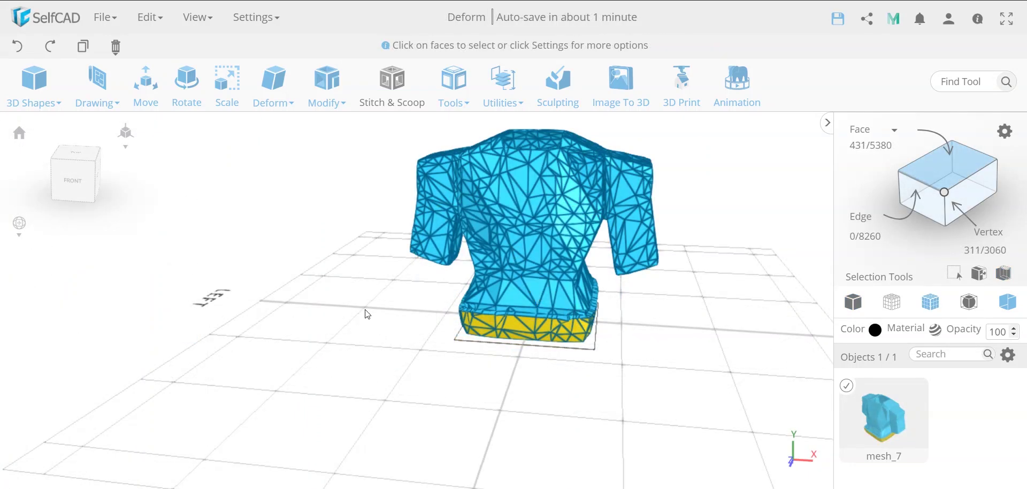
click(328, 95)
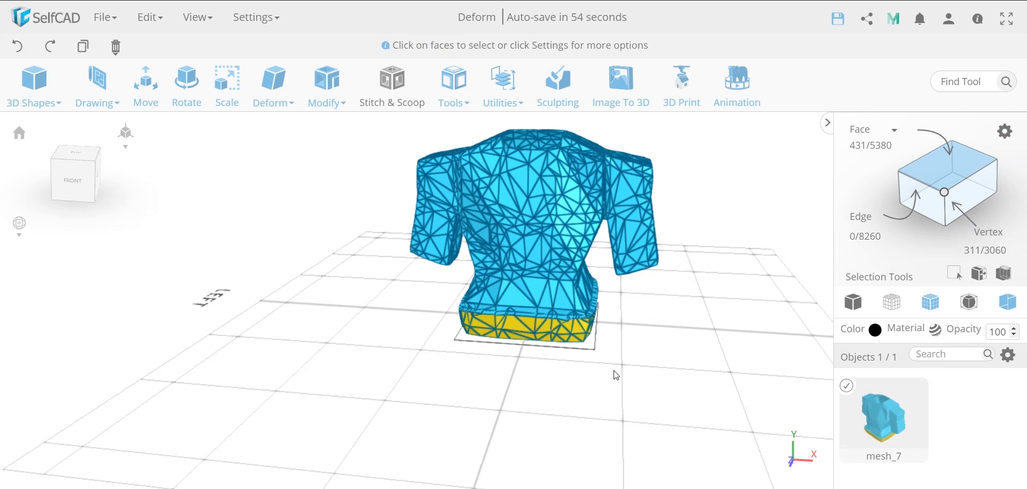
mouse_move(99, 95)
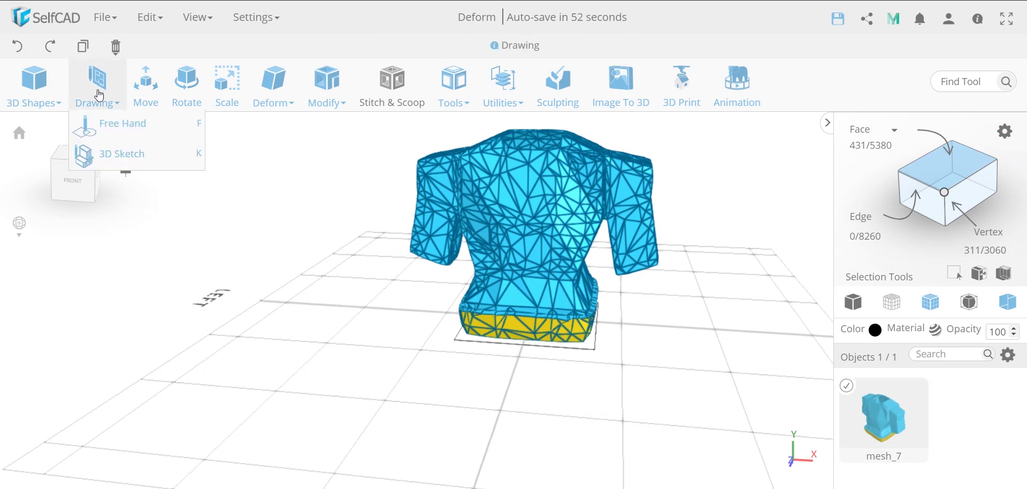